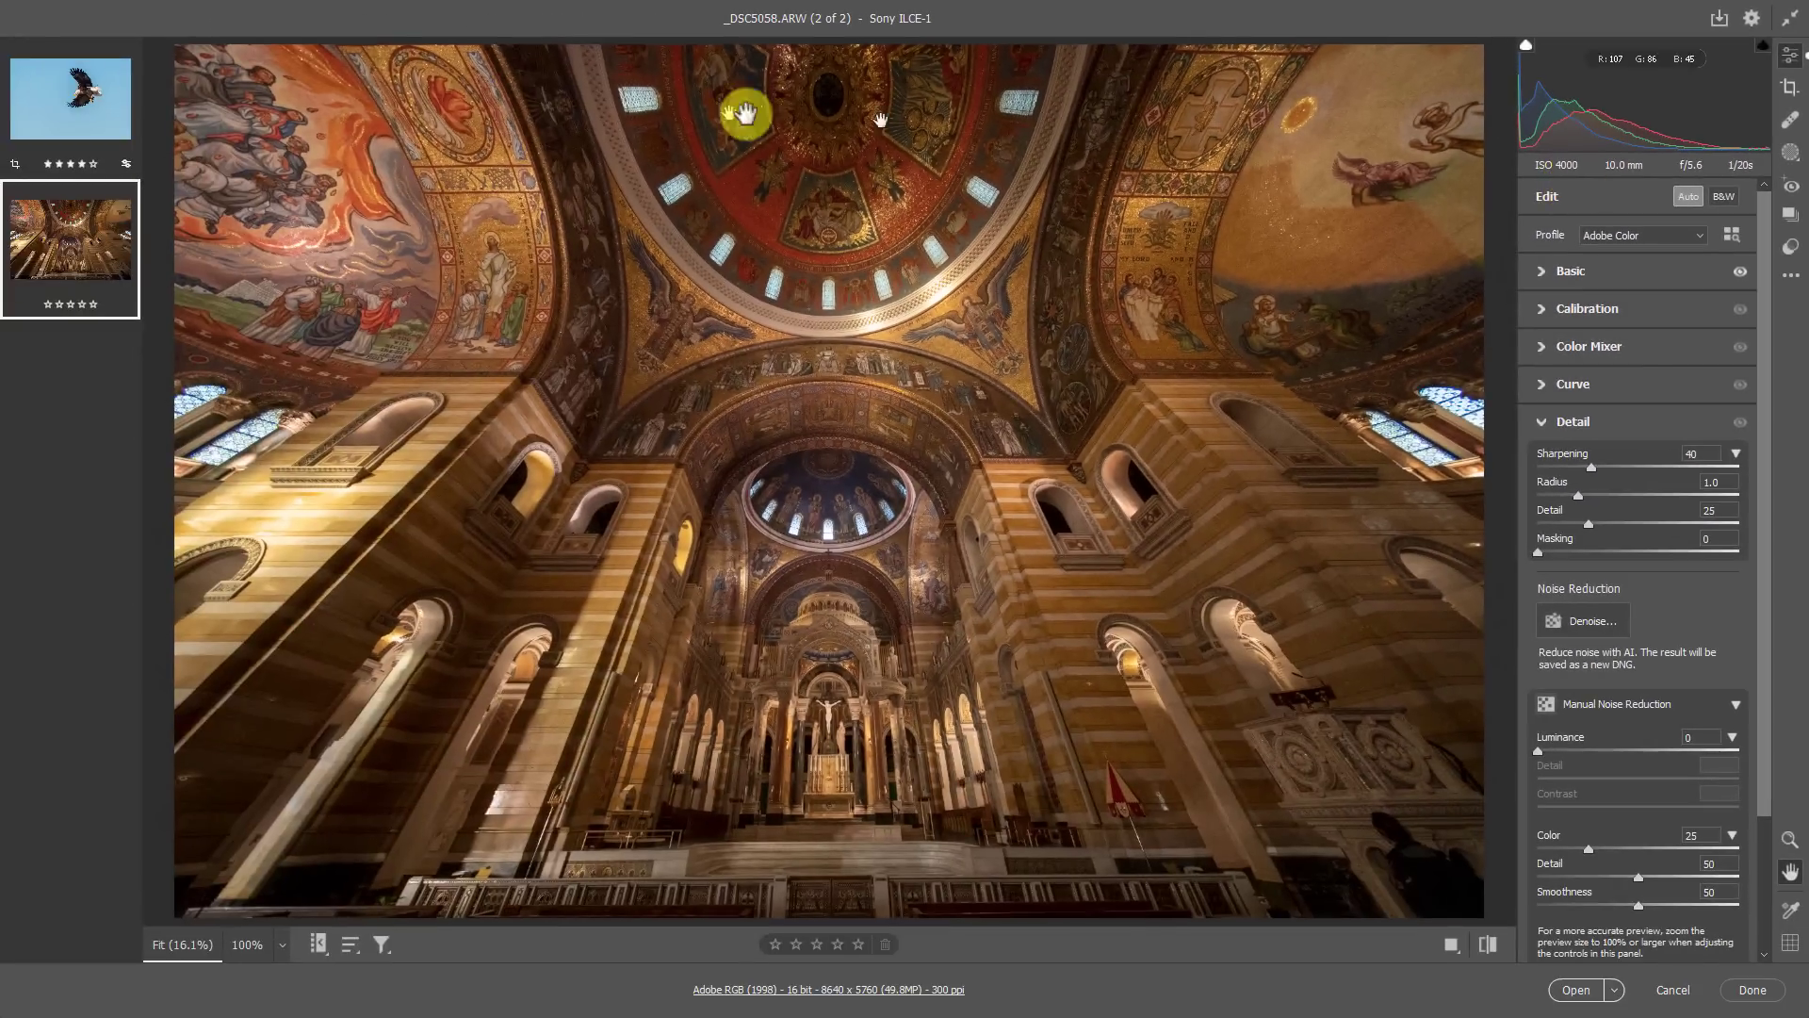
Step: Return to the cathedral photo and zoom to 200% on the Christ mosaic band
click(33, 94)
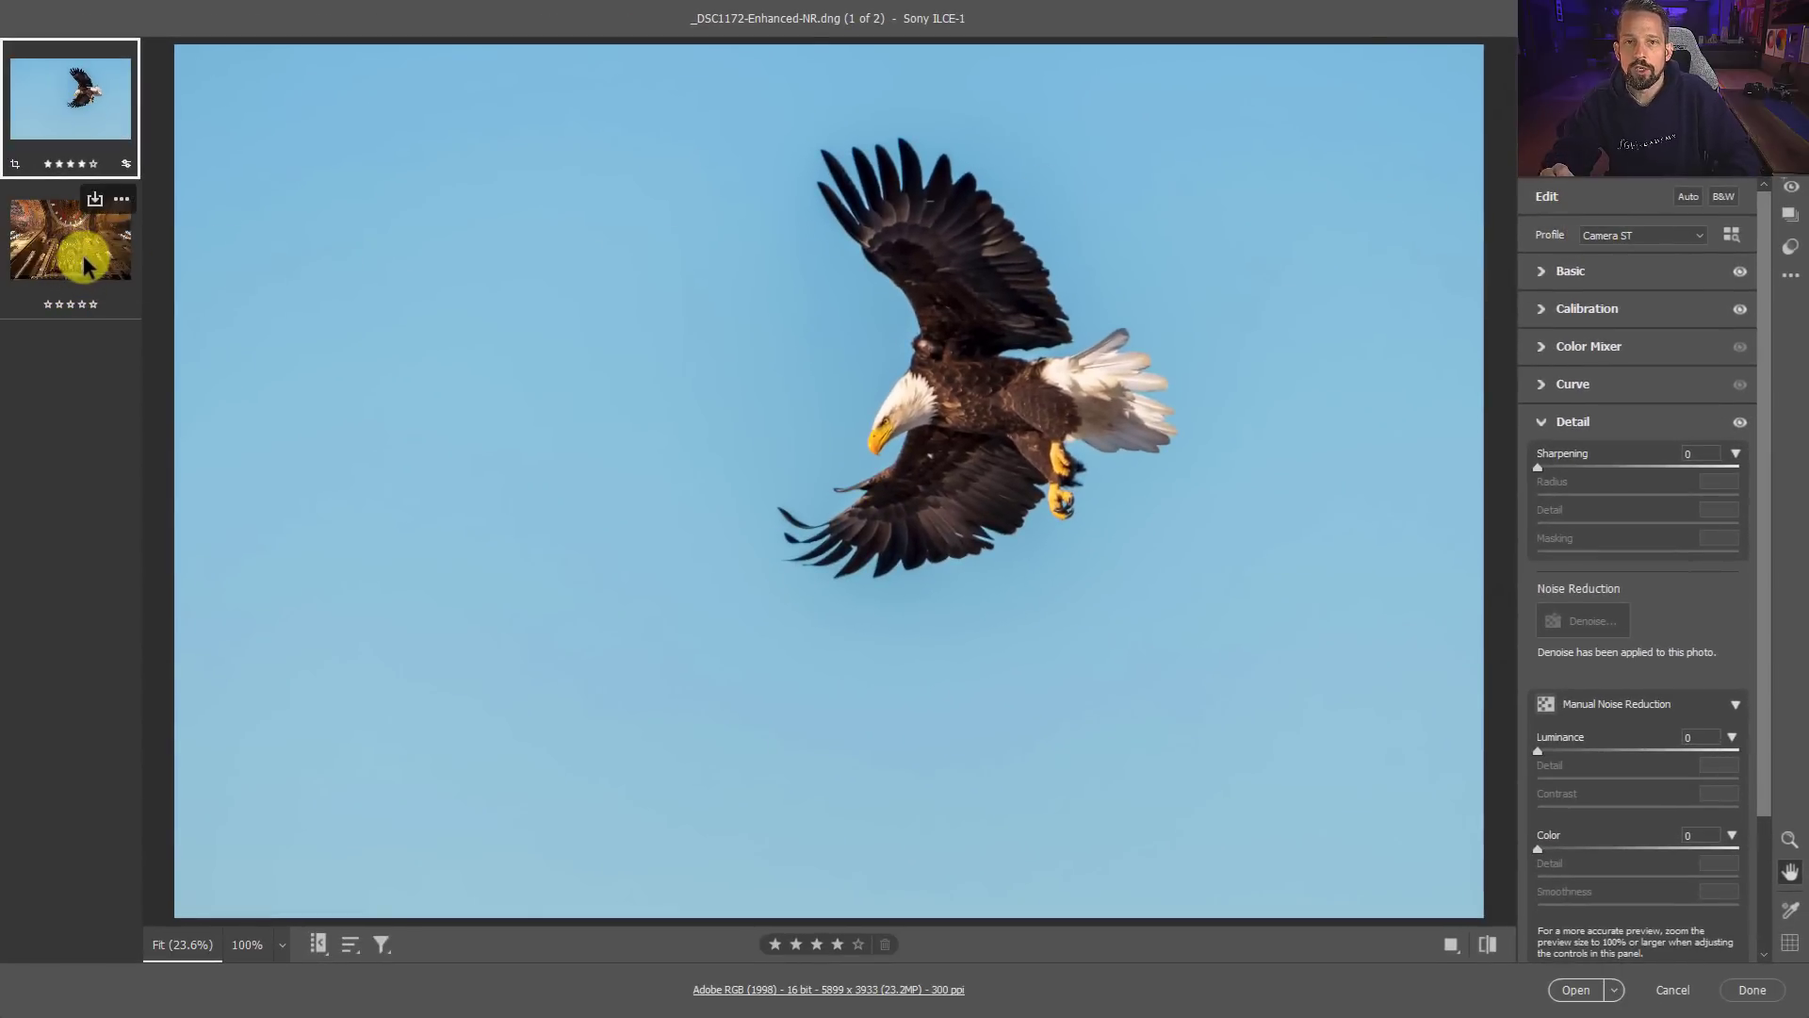
click(83, 252)
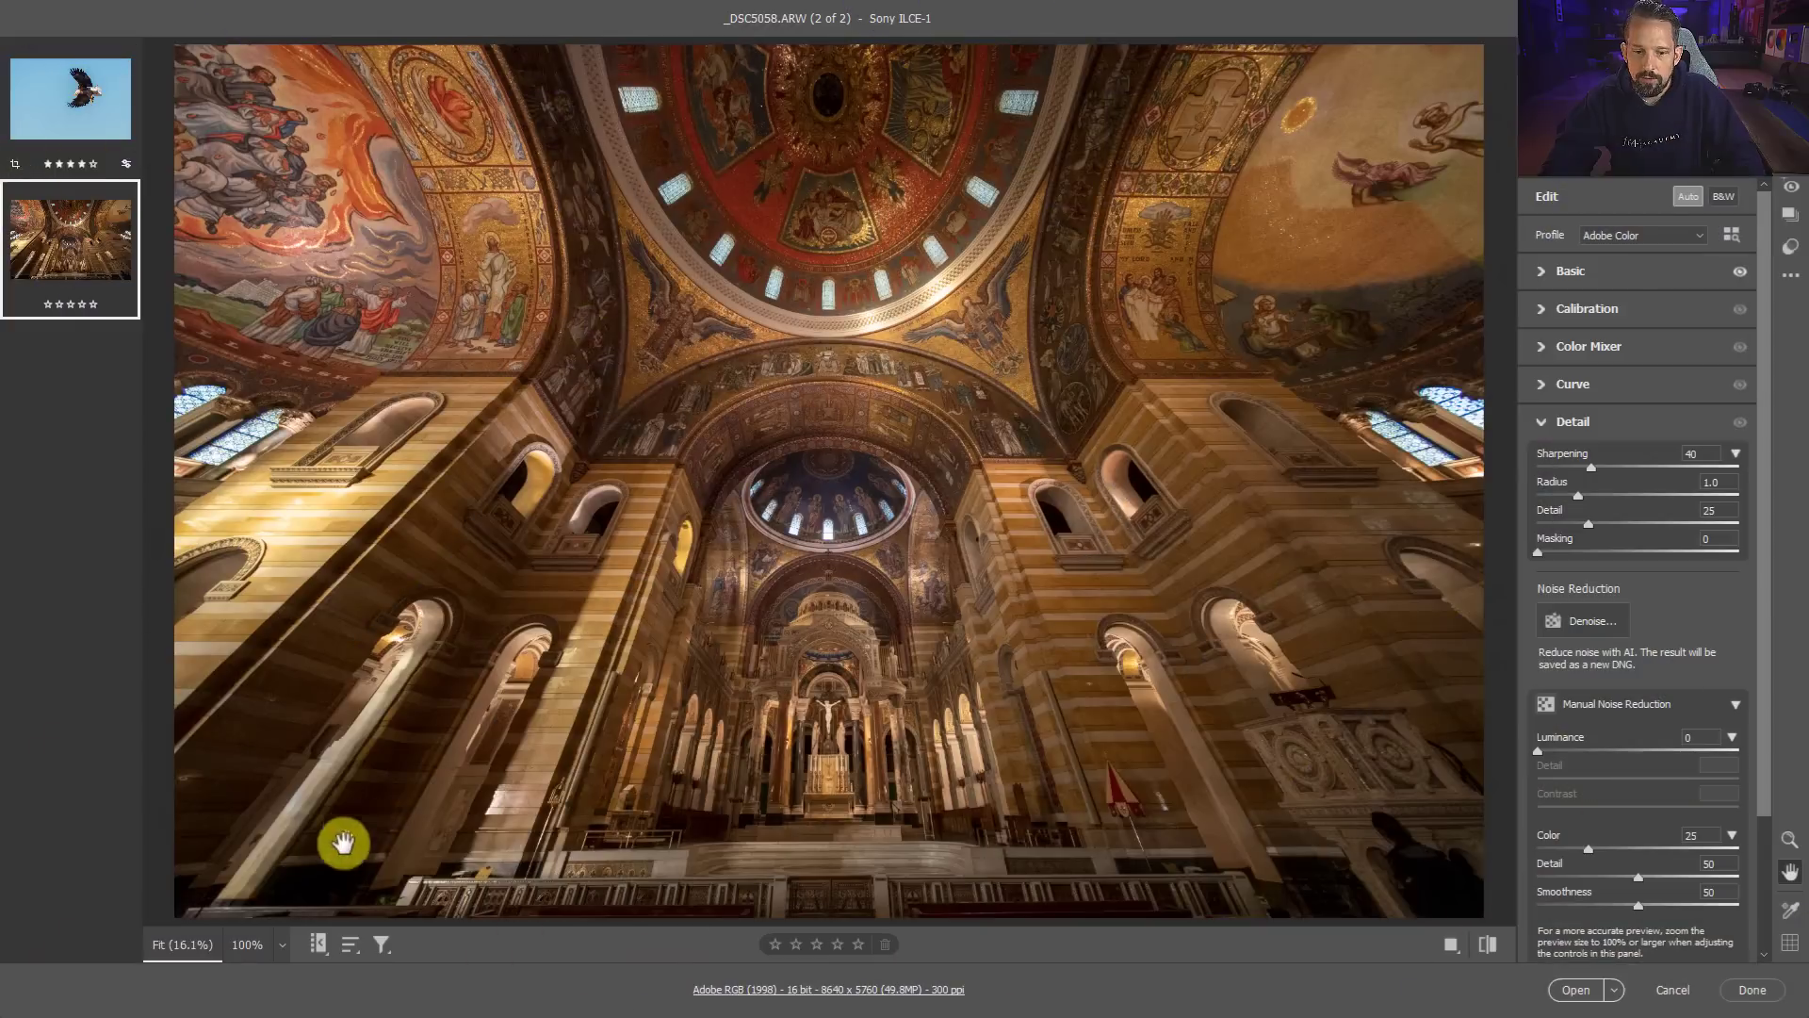
click(292, 950)
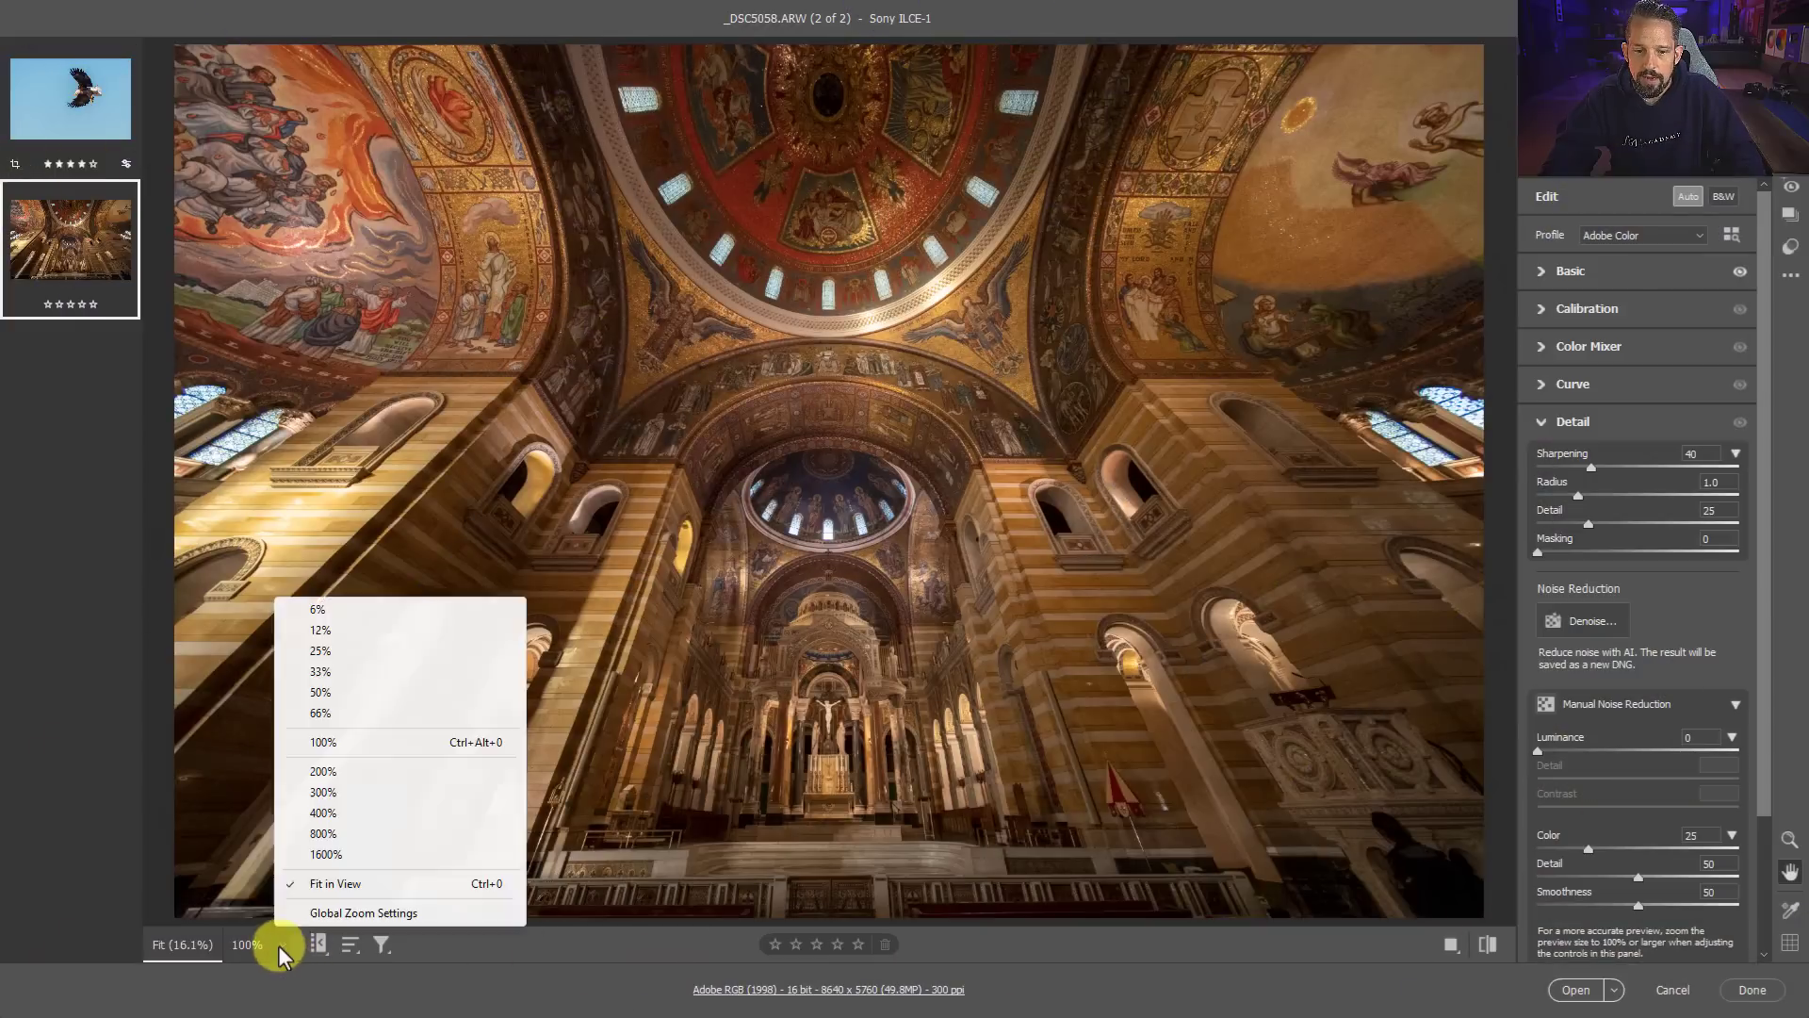
click(337, 772)
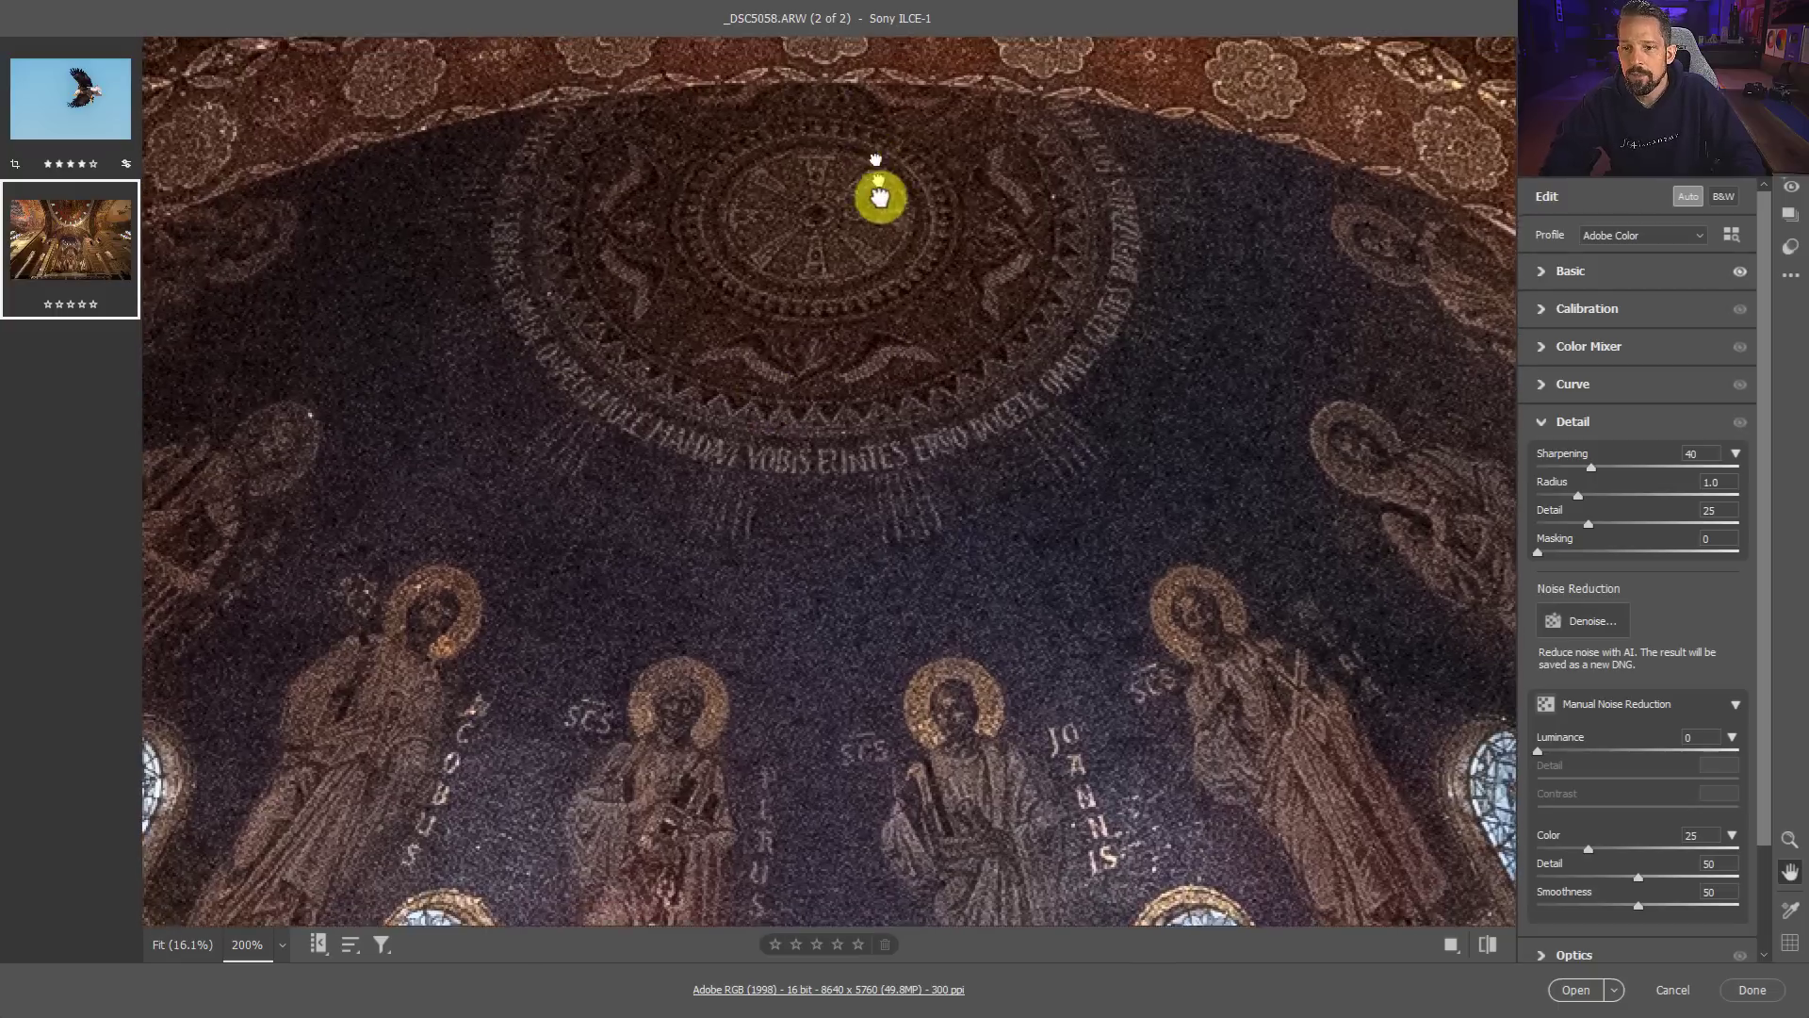
drag(876, 189, 989, 877)
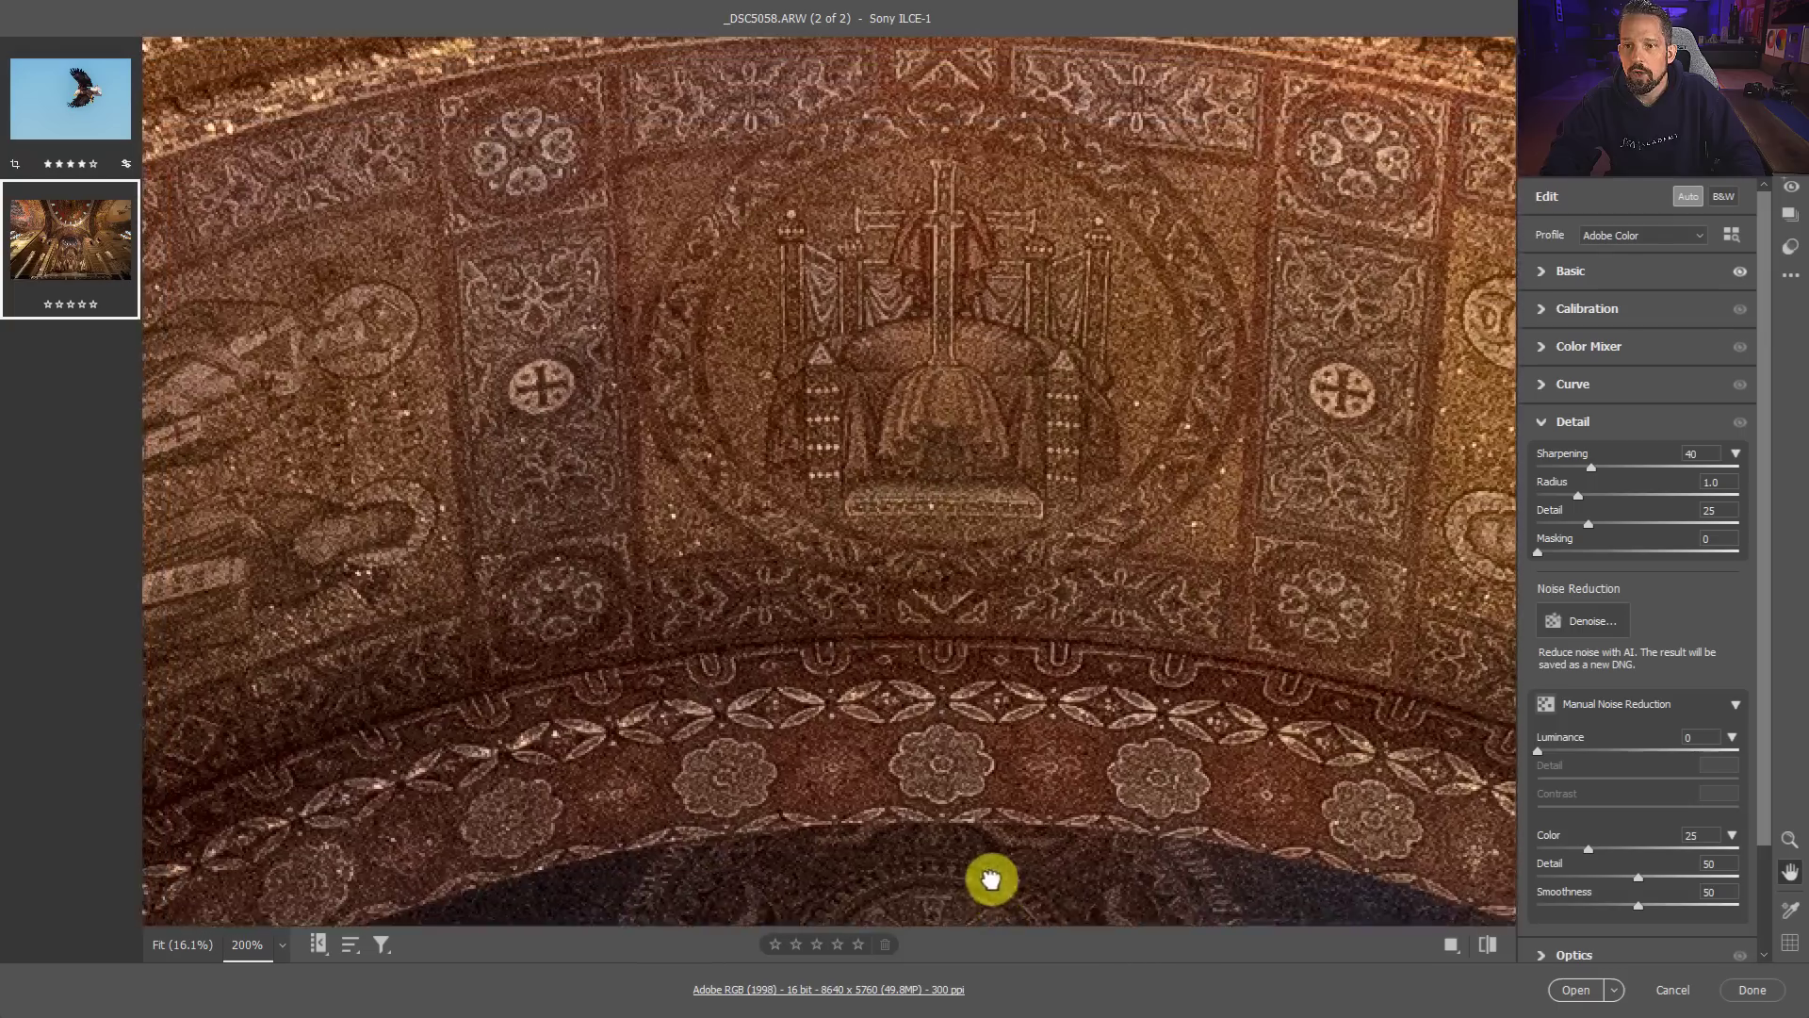
drag(791, 216, 787, 639)
drag(776, 133, 795, 210)
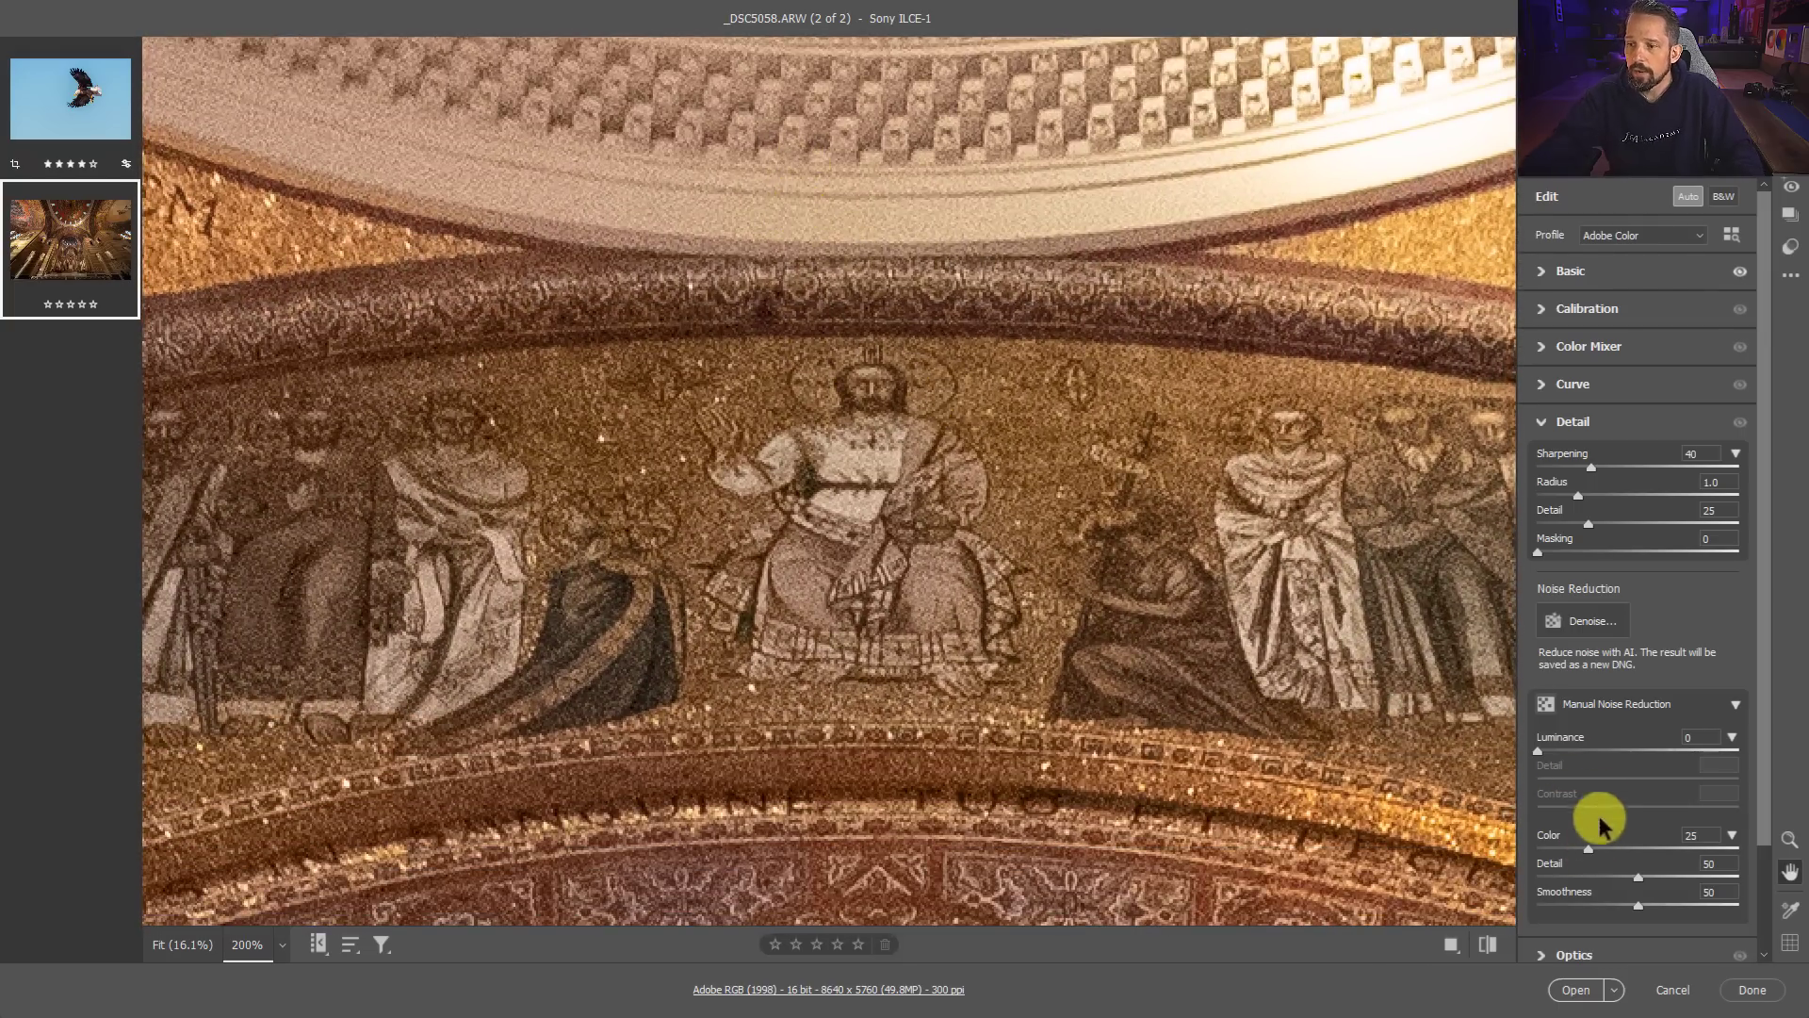
Step: Drop Sharpening and Color noise reduction to 0 in the Detail panel
drag(1592, 466, 1507, 468)
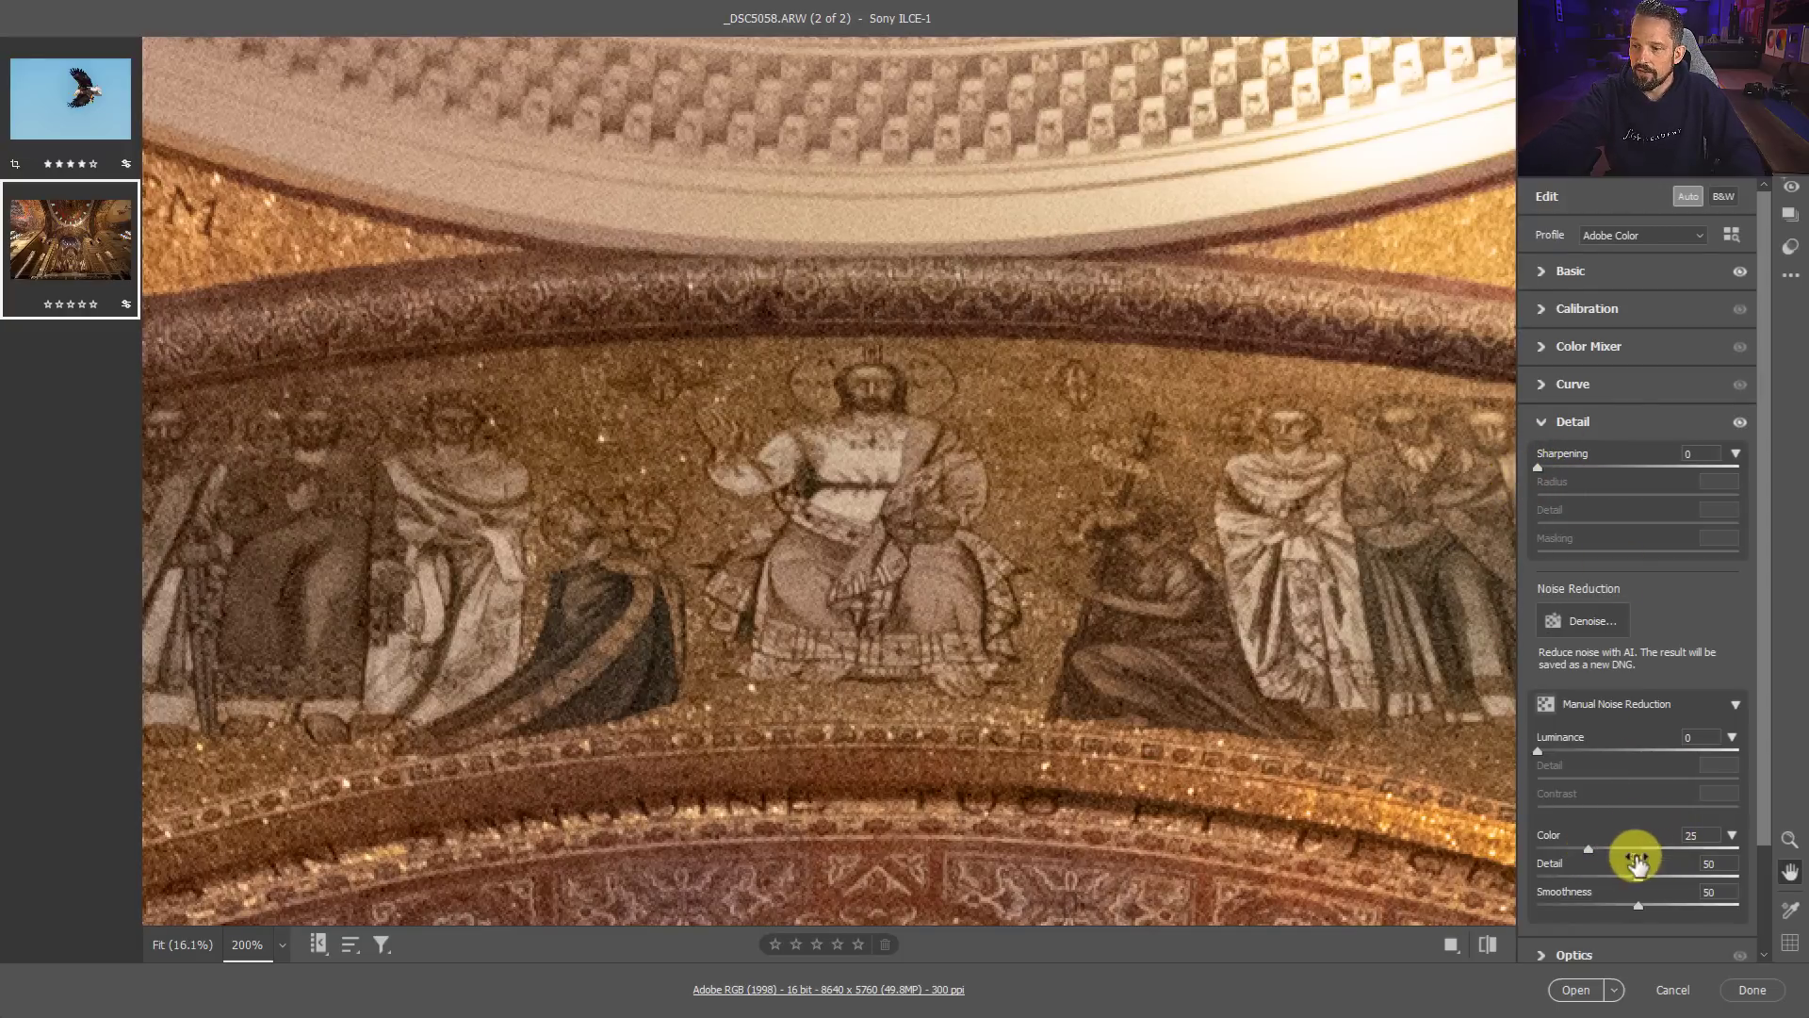
drag(1589, 850, 1499, 843)
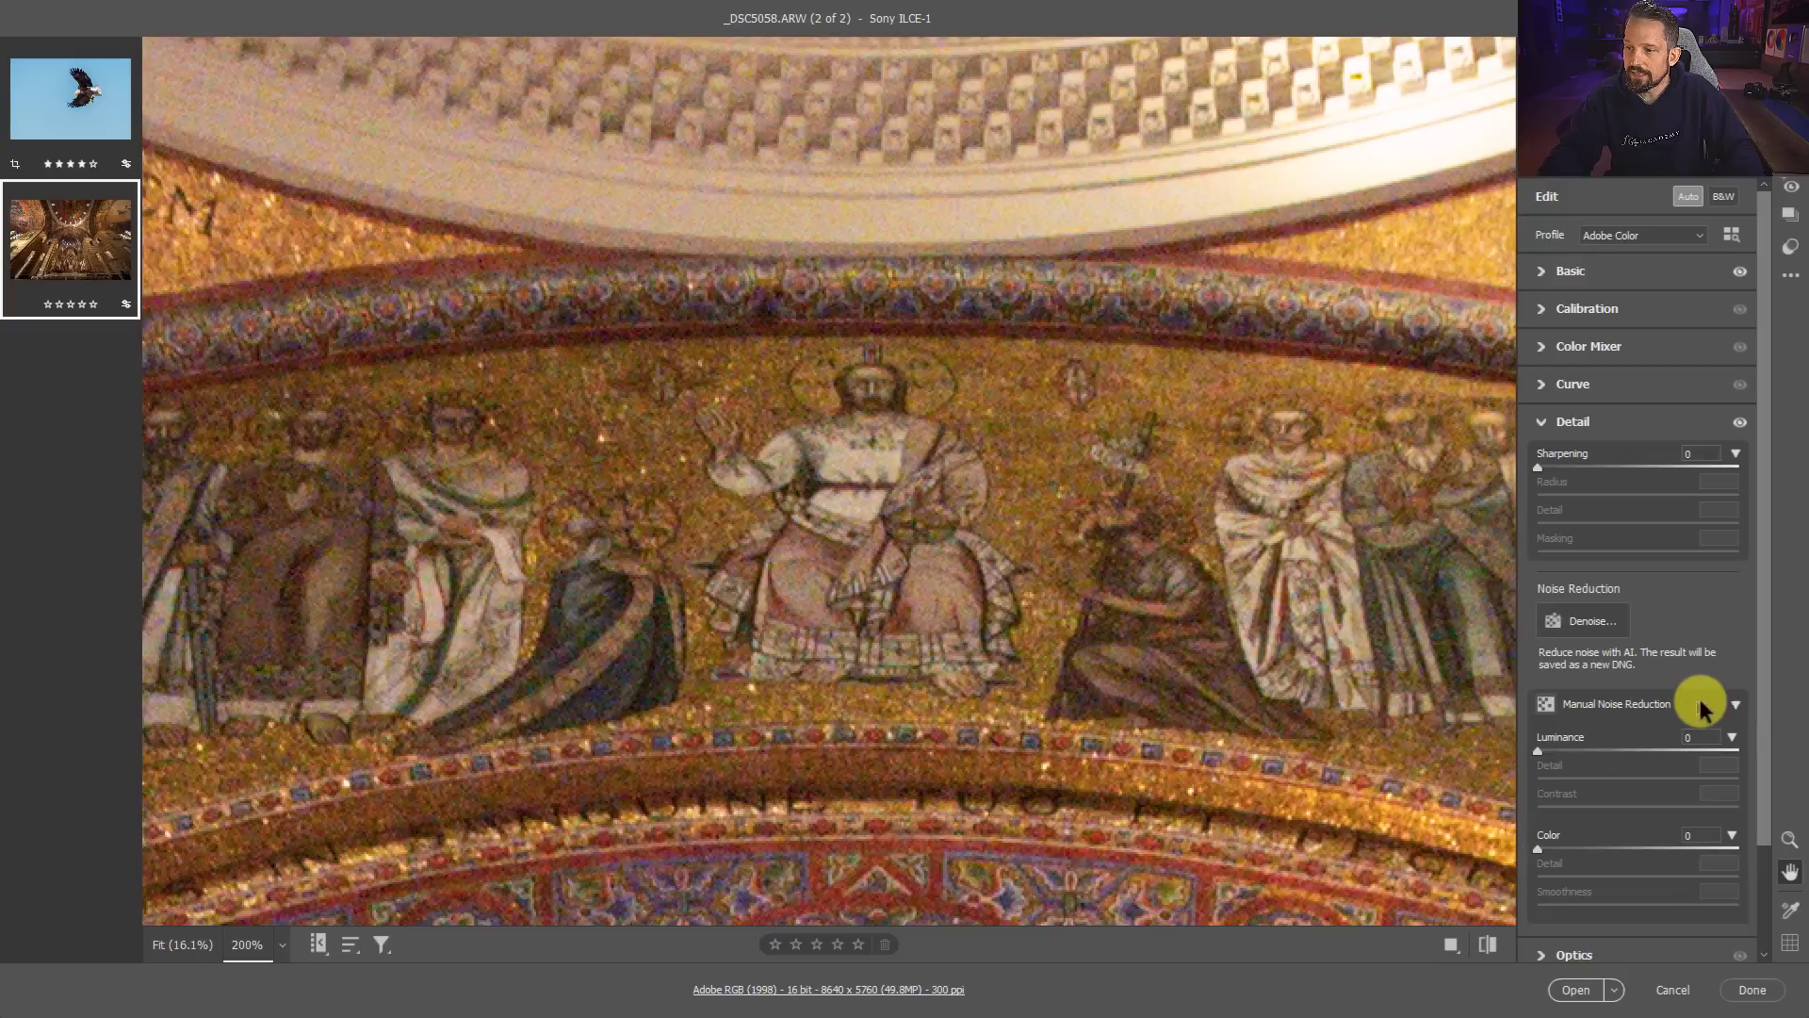
click(1734, 705)
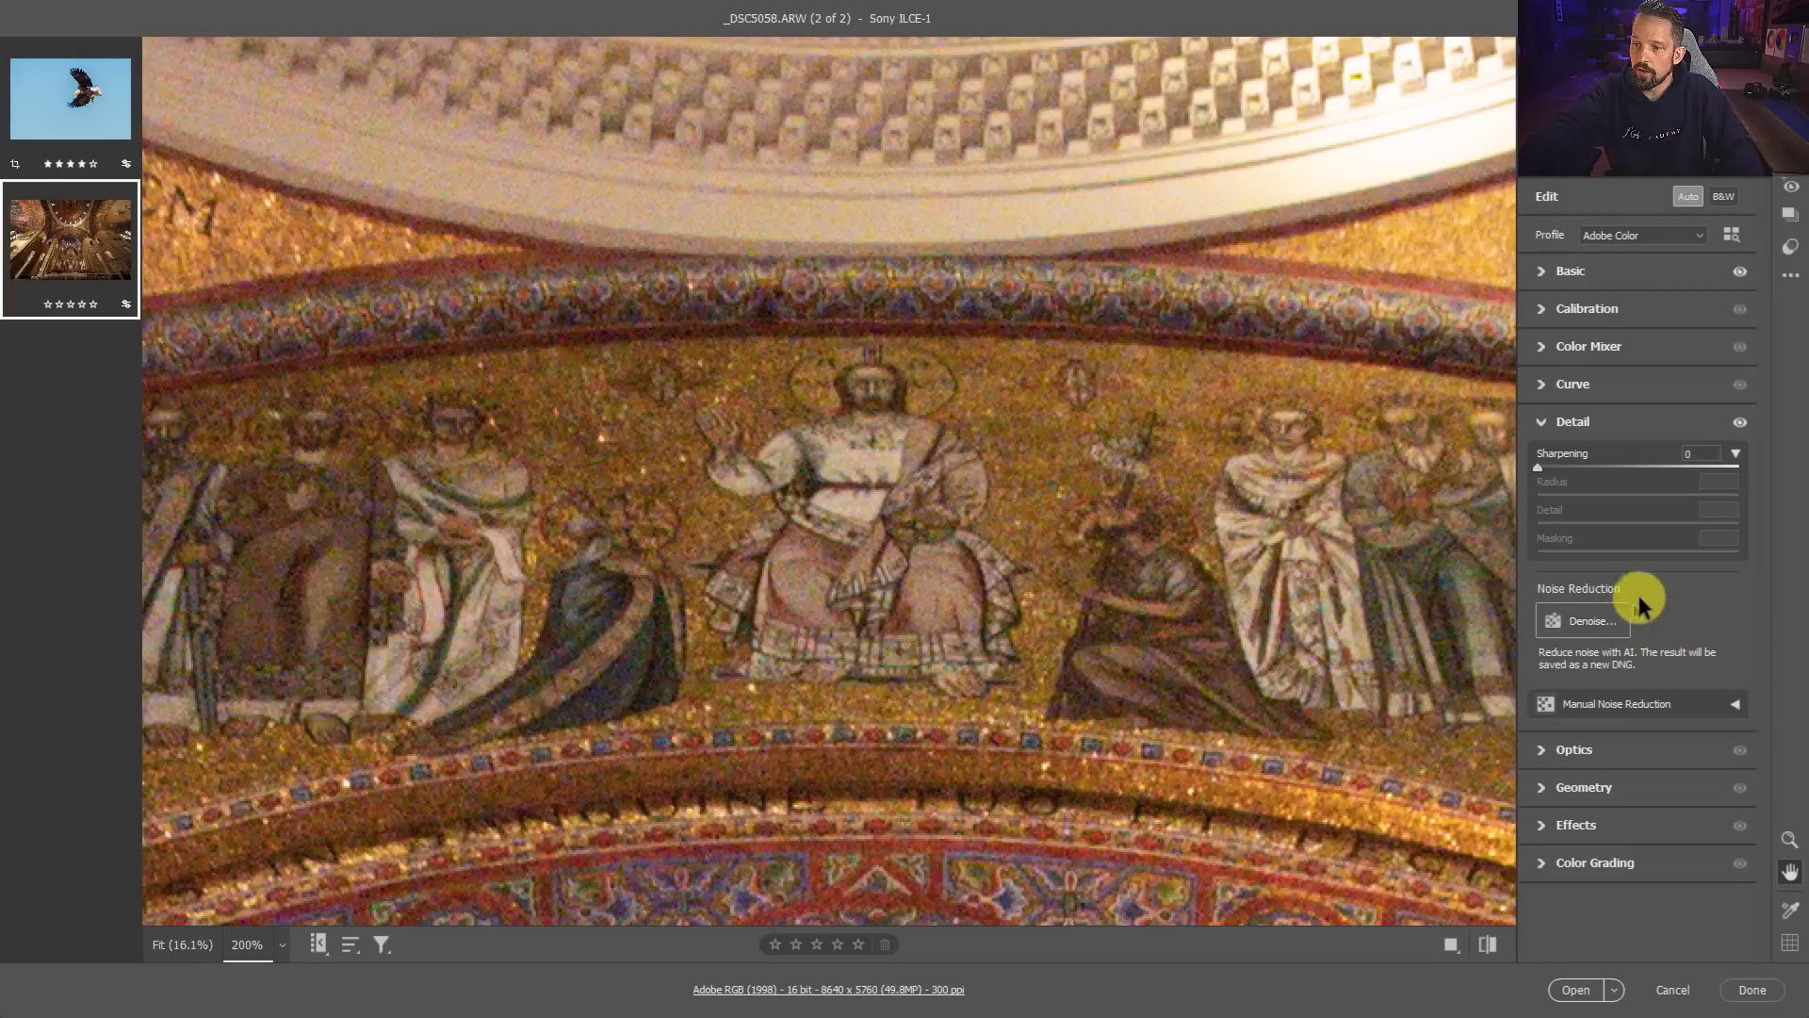
click(1734, 454)
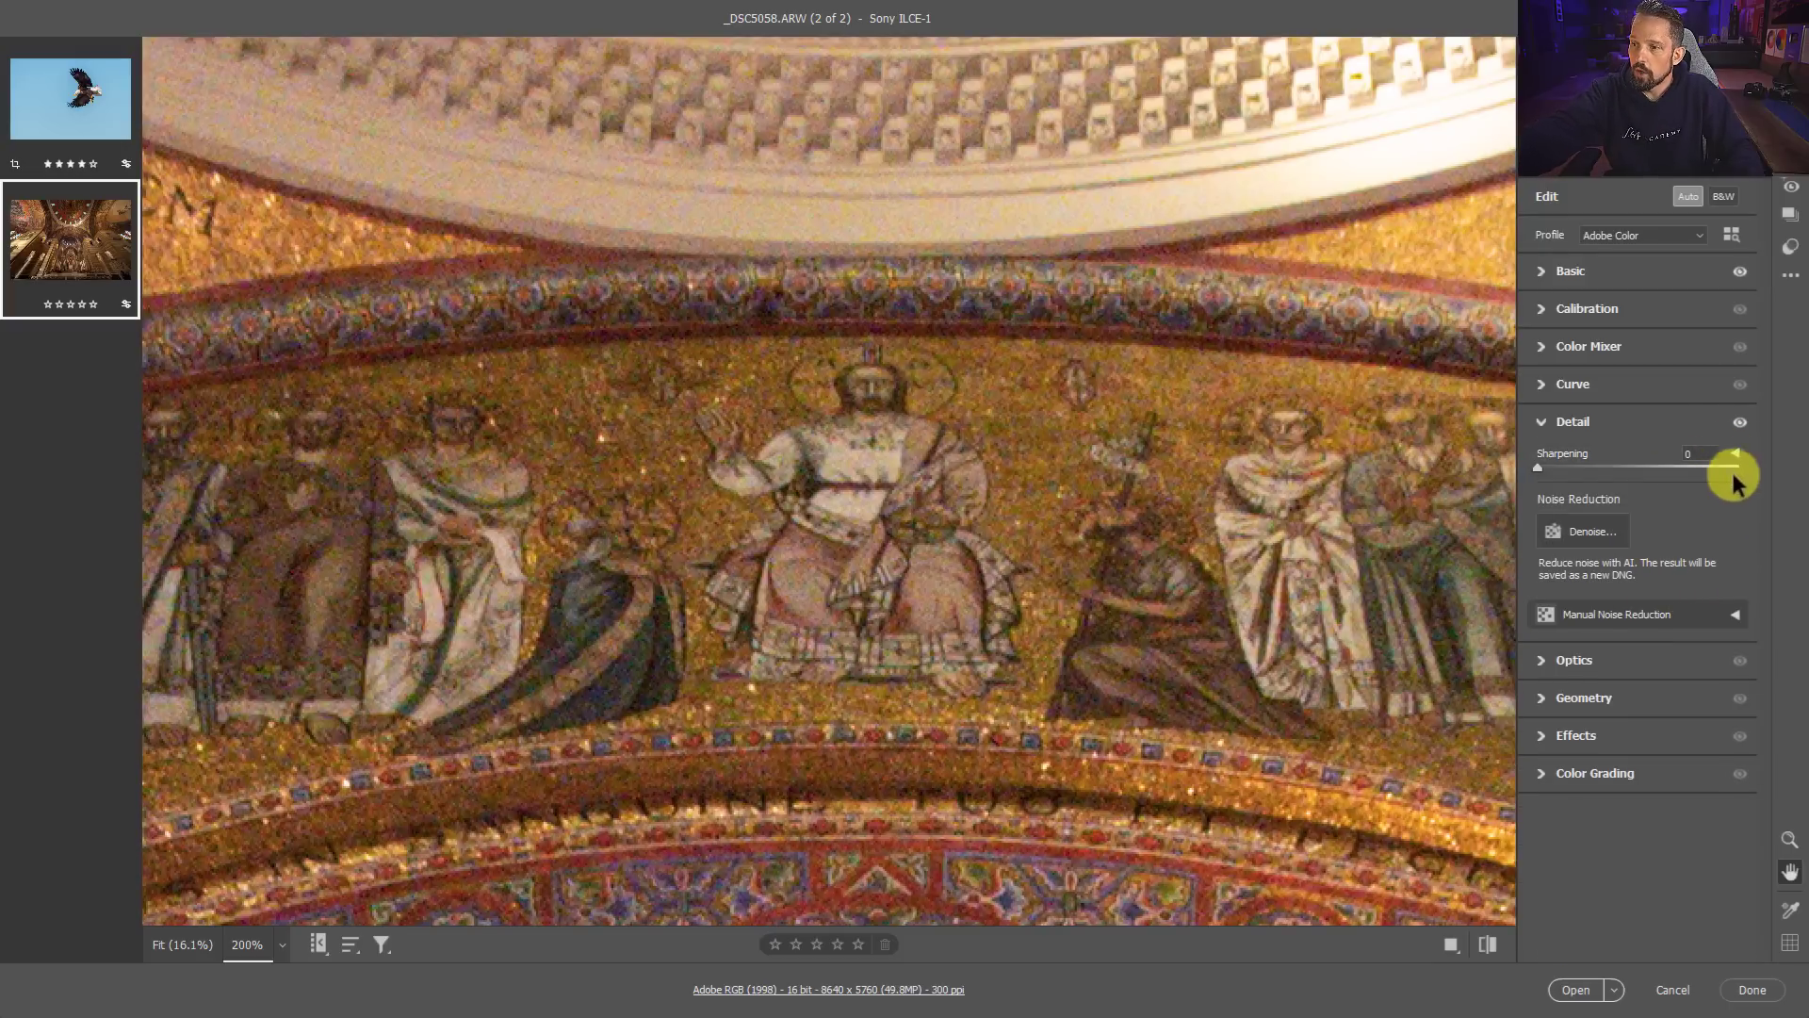
click(1735, 454)
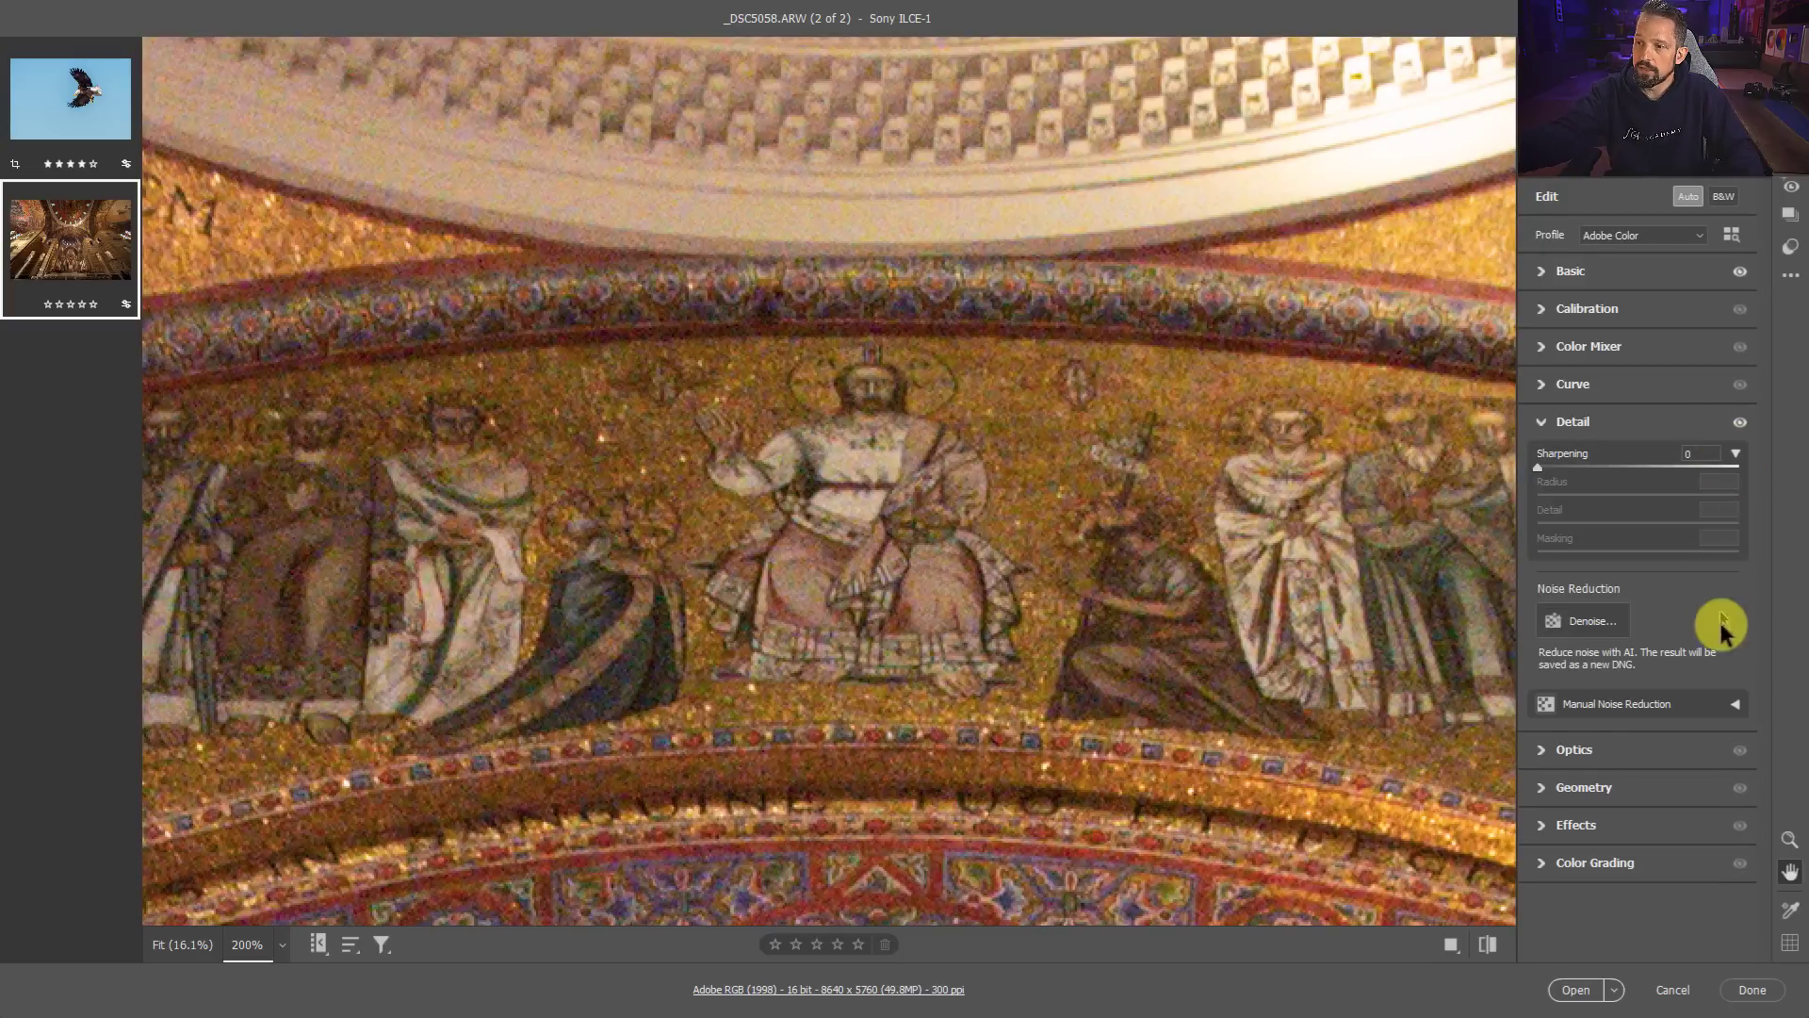
click(1736, 705)
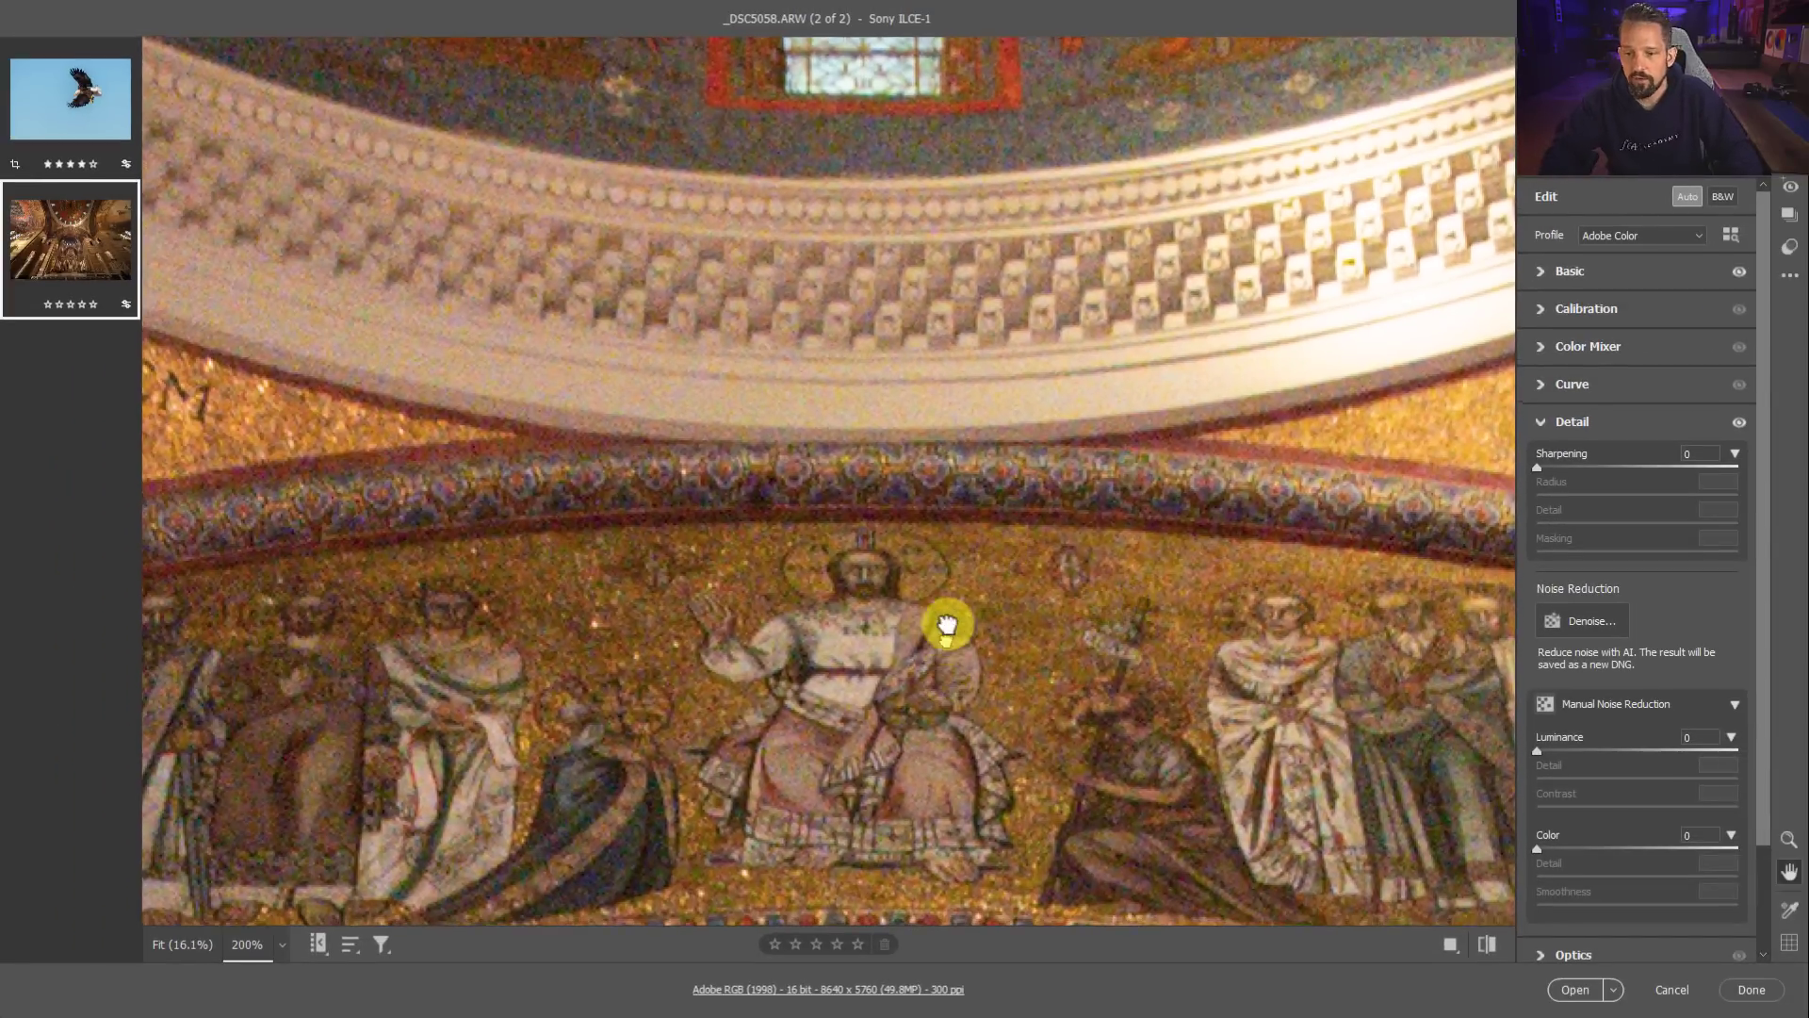
drag(945, 626, 909, 476)
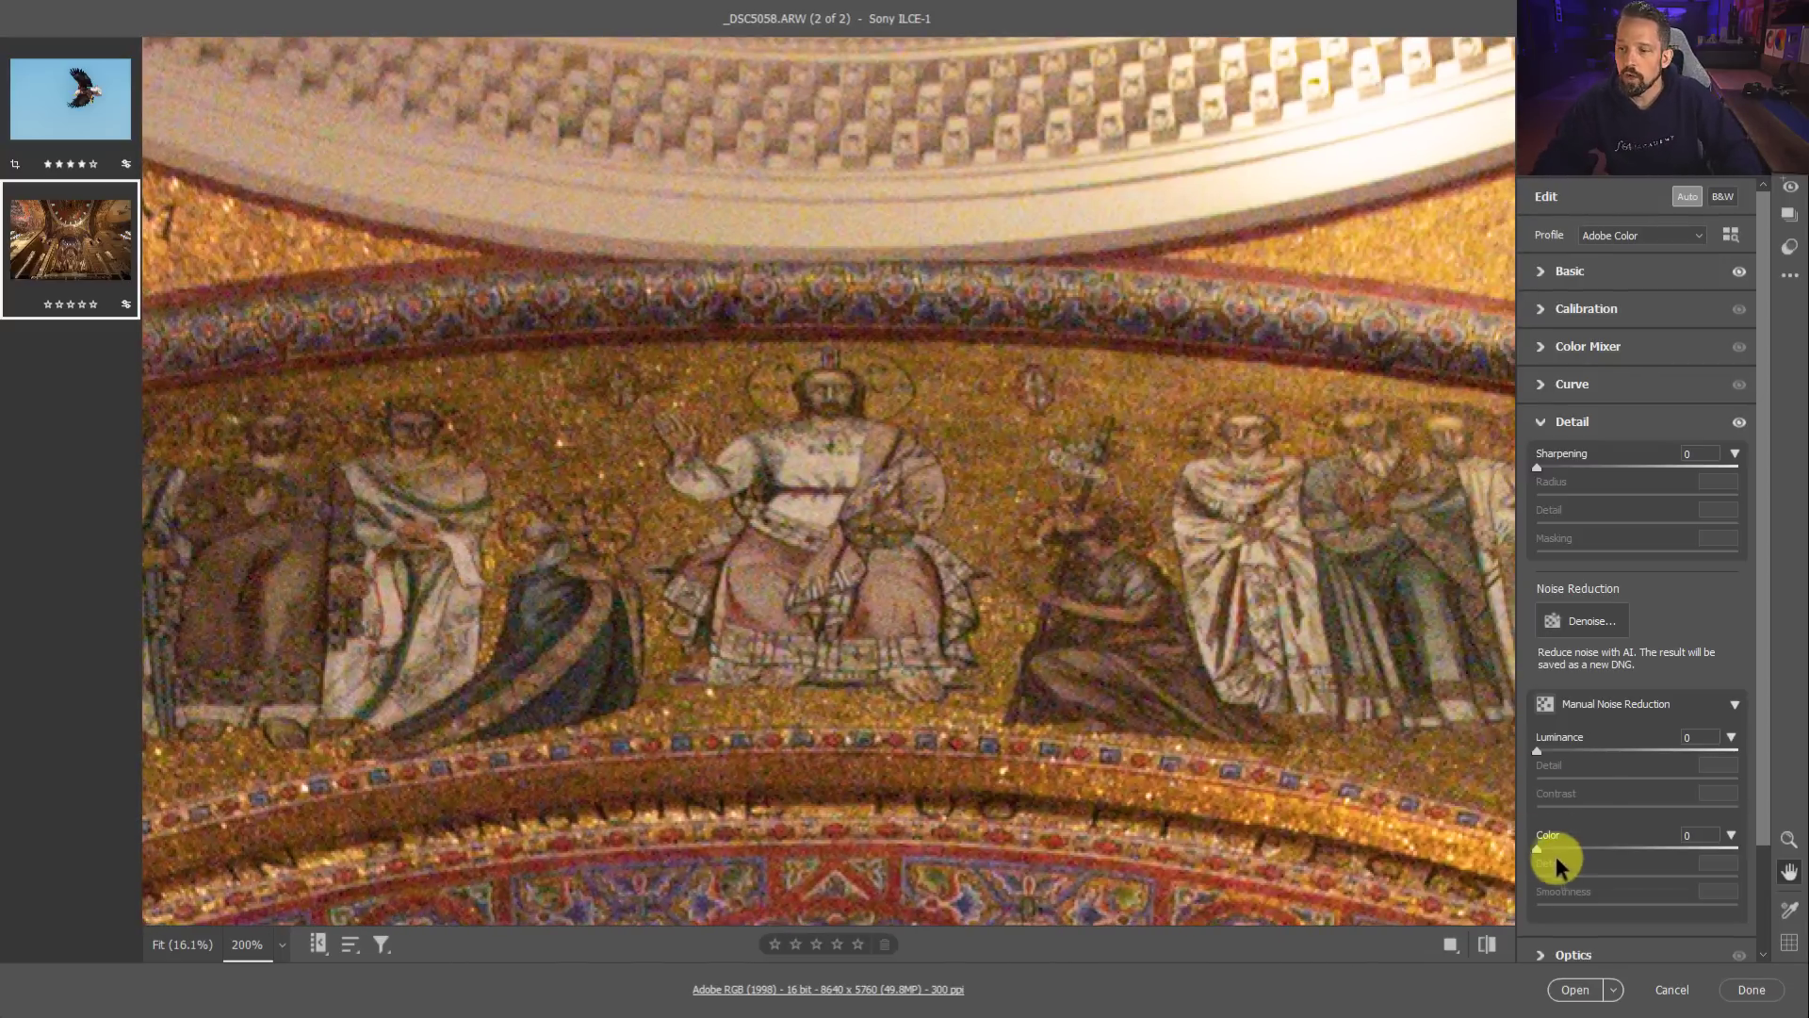
drag(1545, 846, 1551, 846)
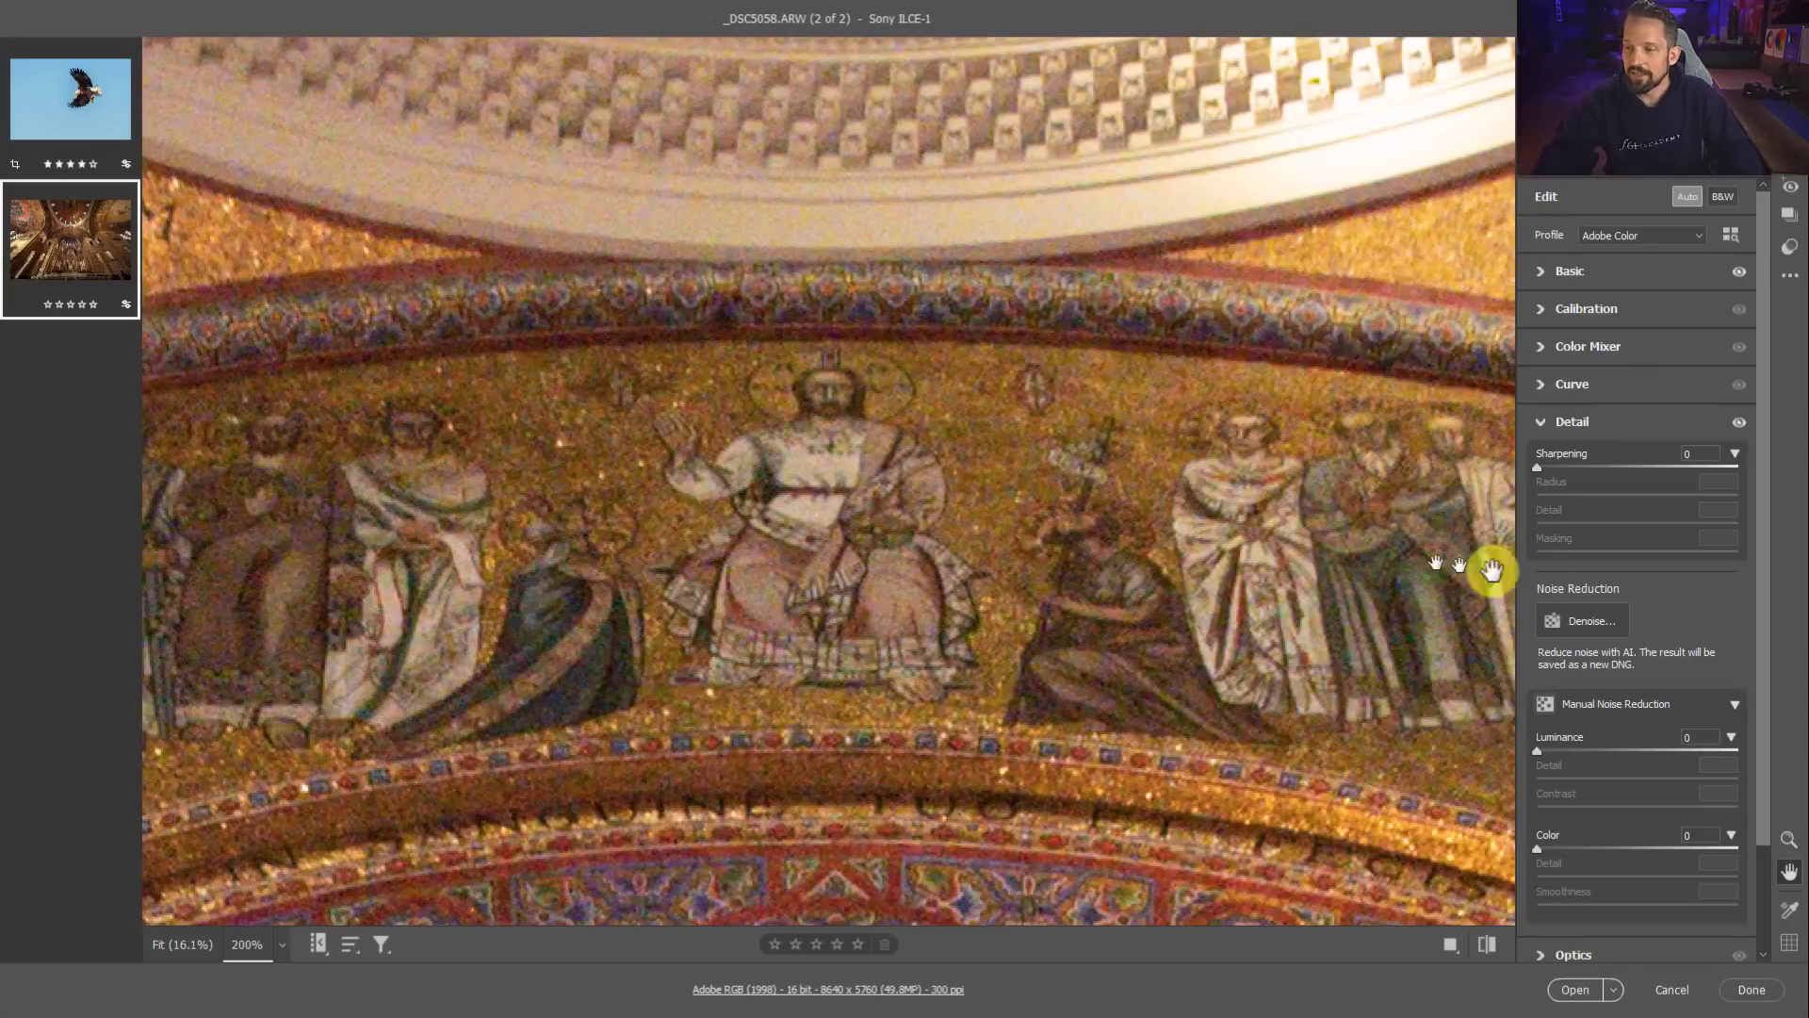
Step: Open AI Denoise and try the minimum amount of 1 while comparing the frieze and Jesus figure
click(1594, 622)
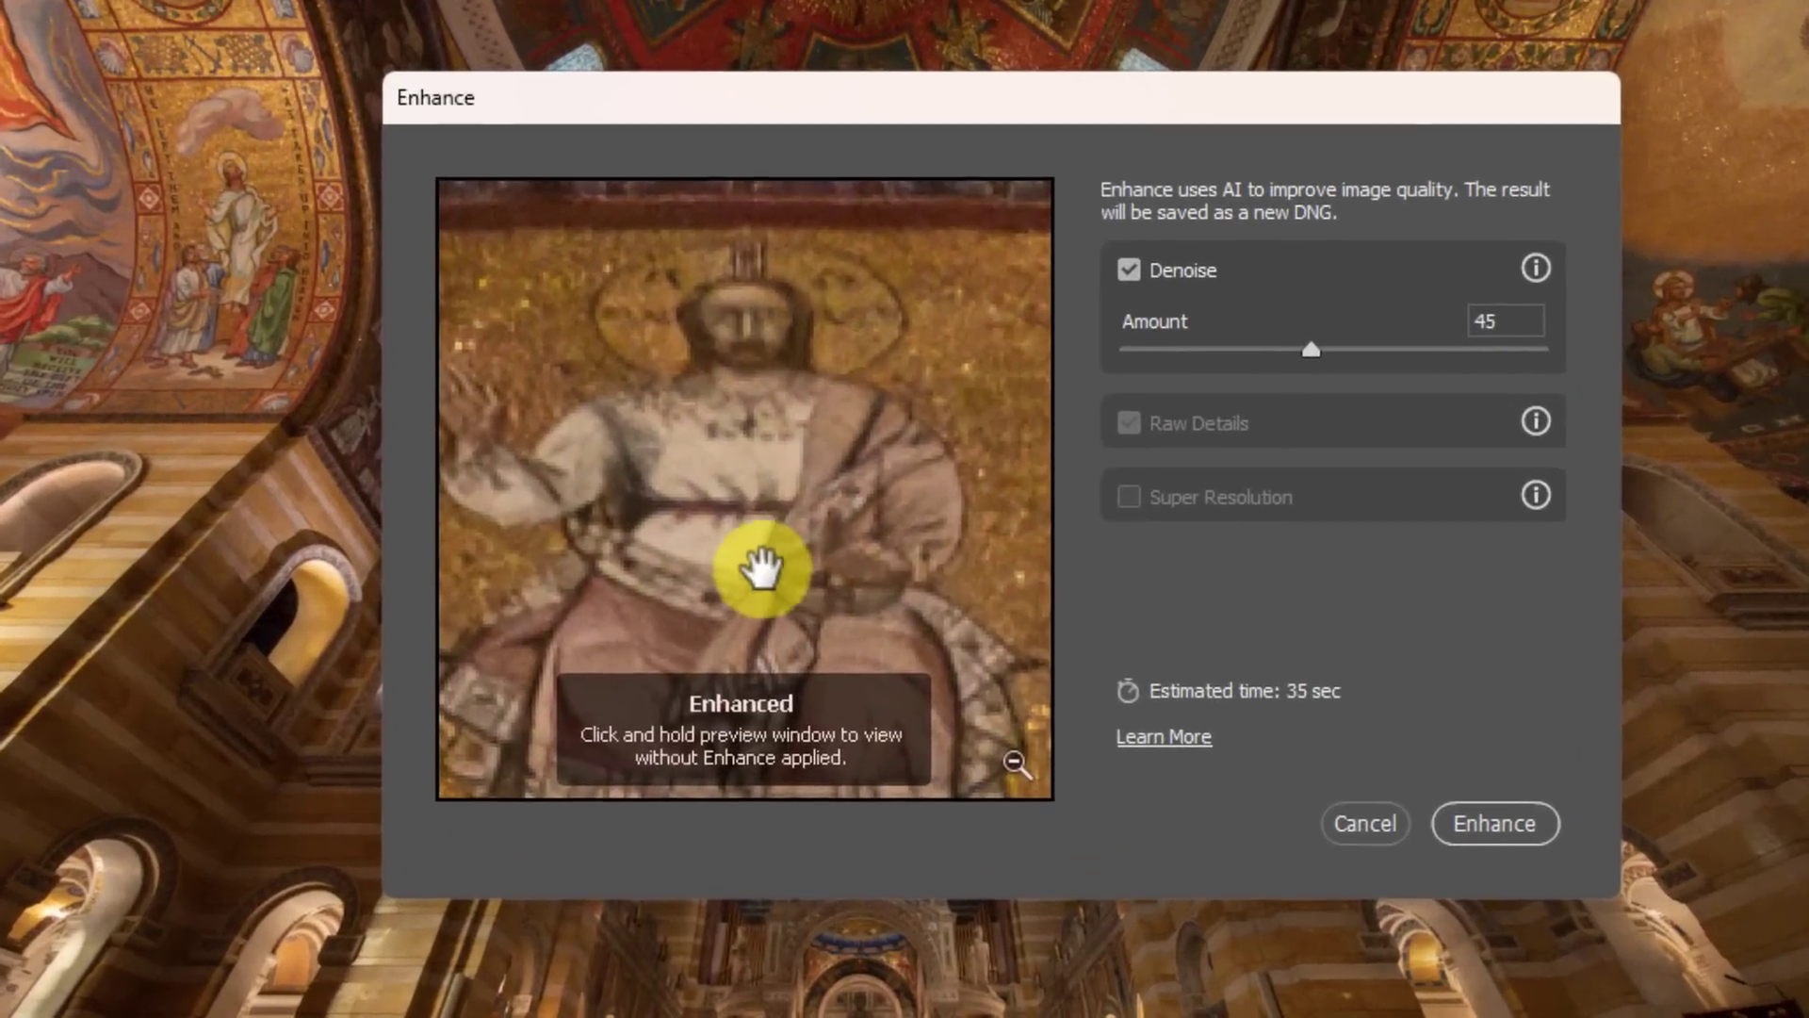
drag(762, 568, 767, 666)
drag(710, 376, 687, 436)
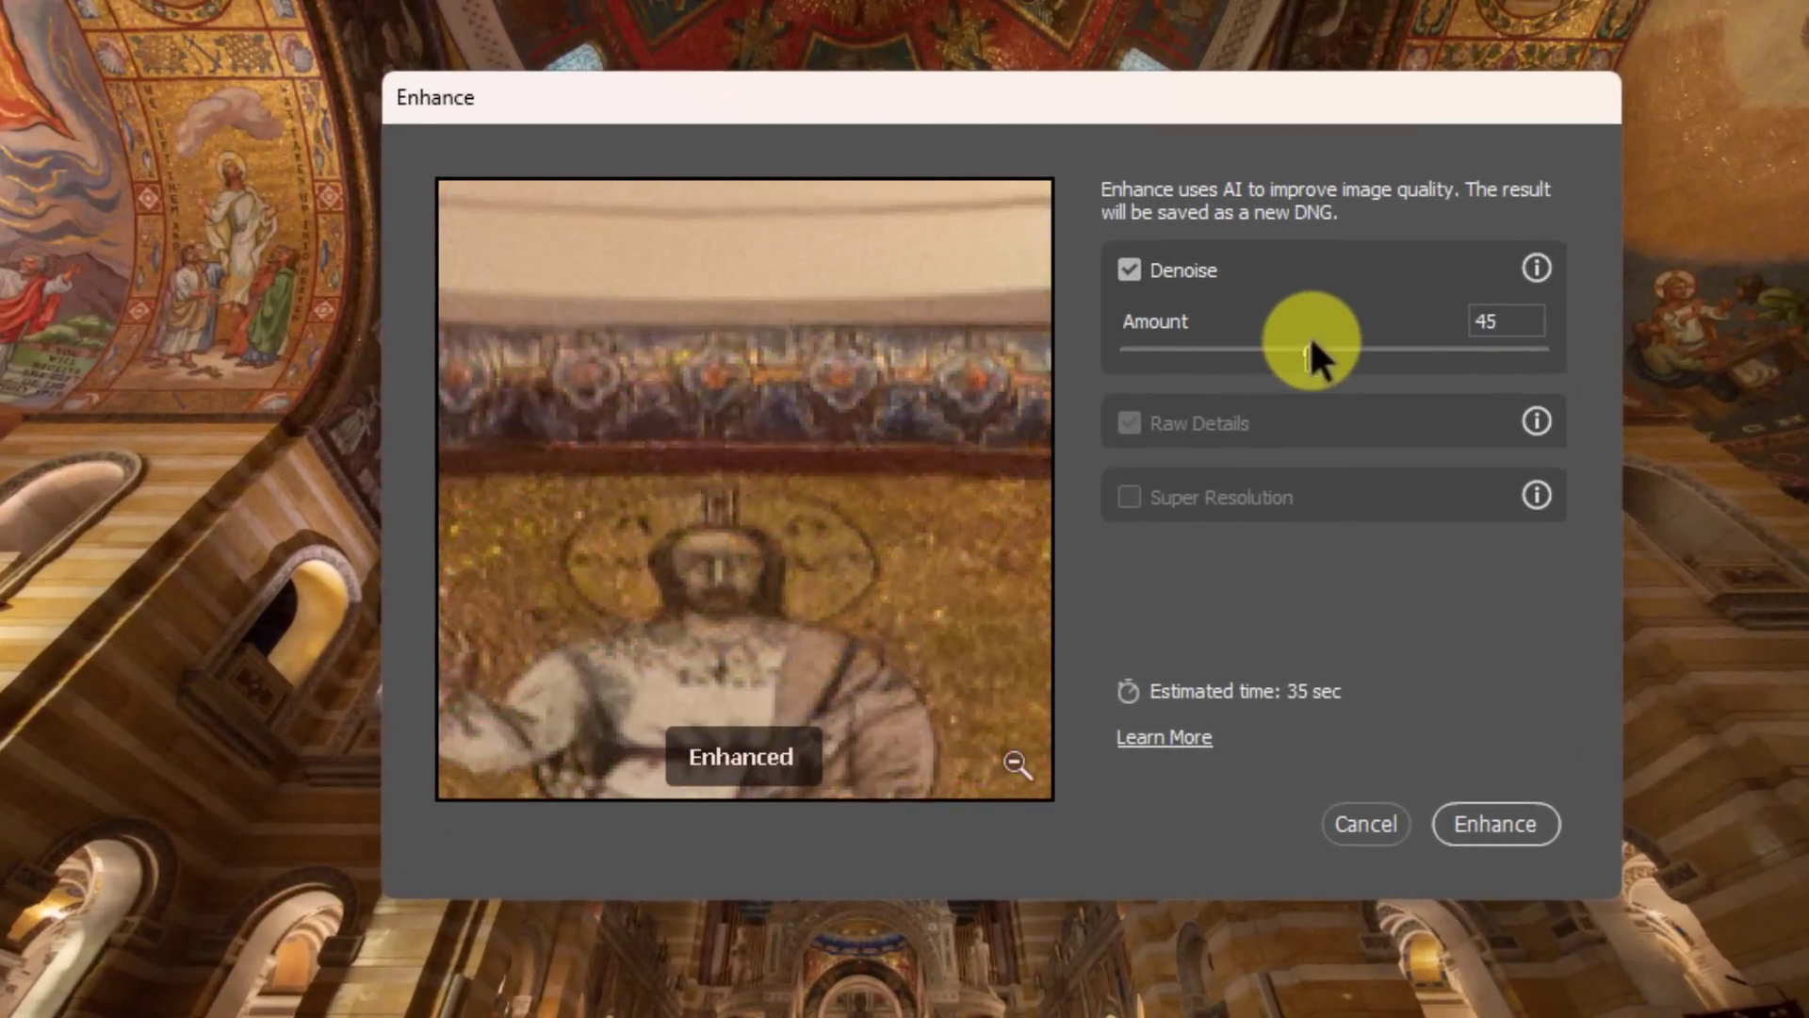
drag(1311, 347, 1034, 336)
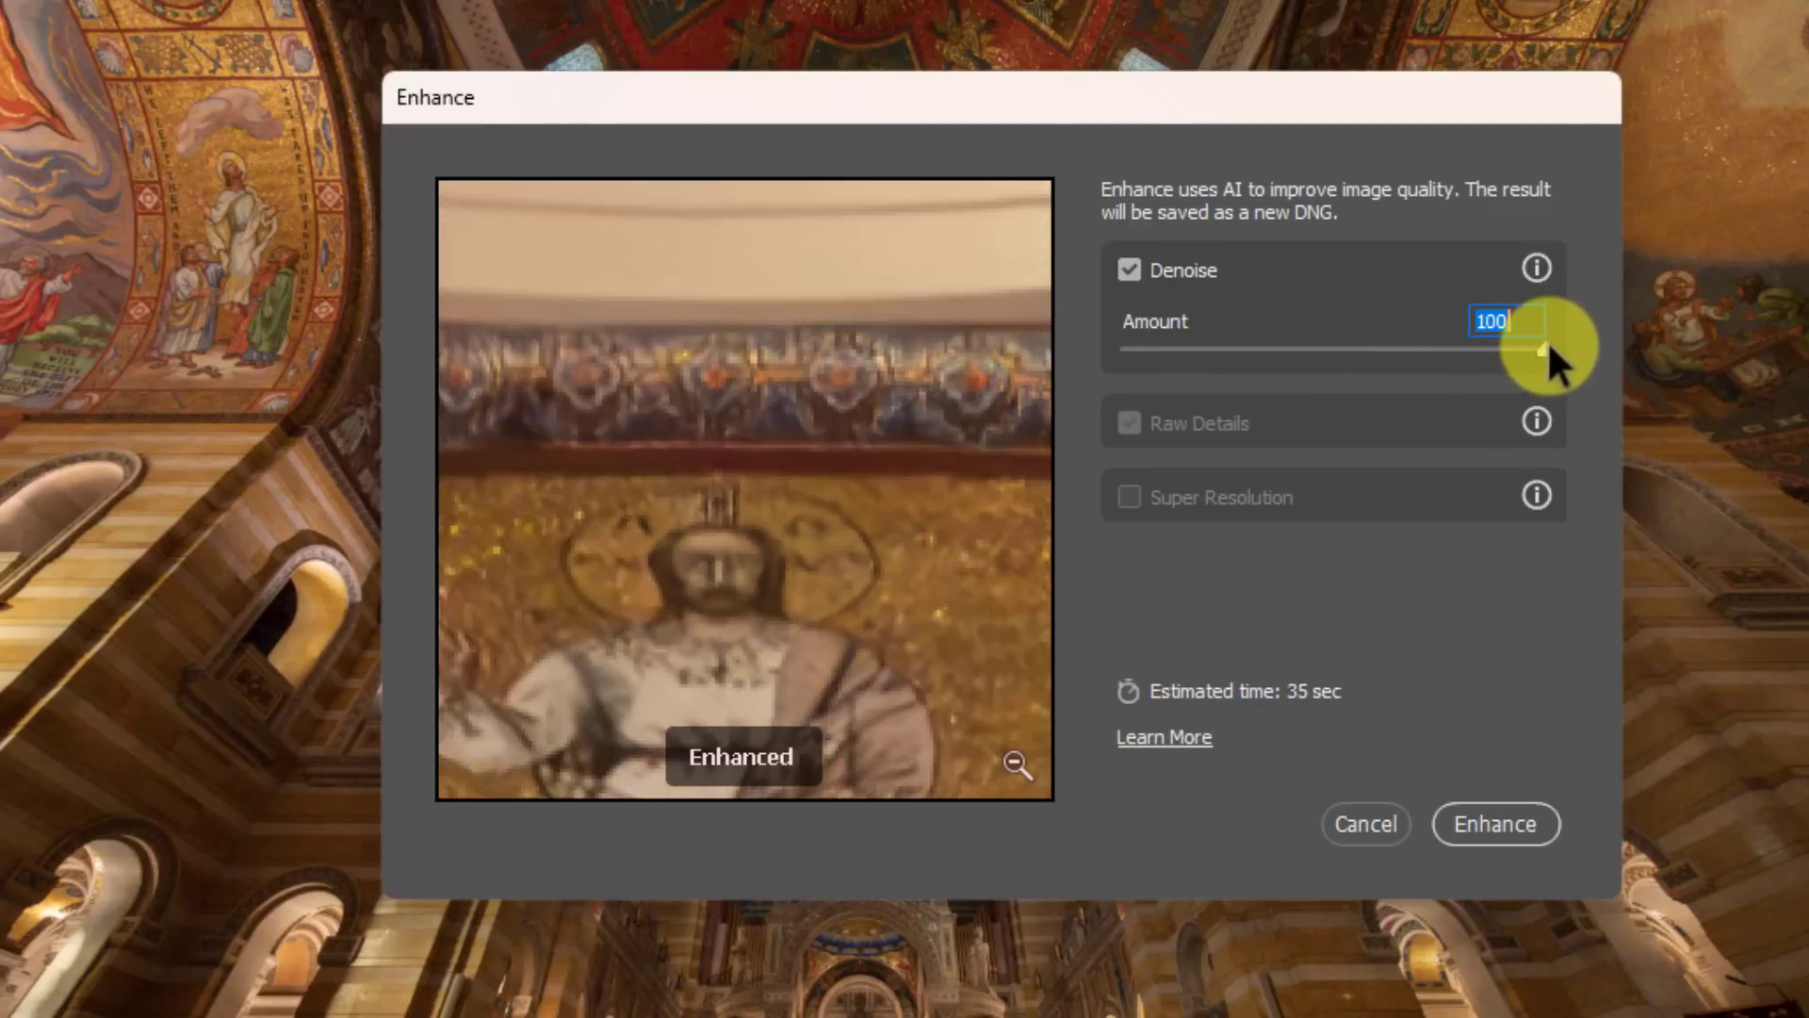
drag(1546, 347, 1009, 343)
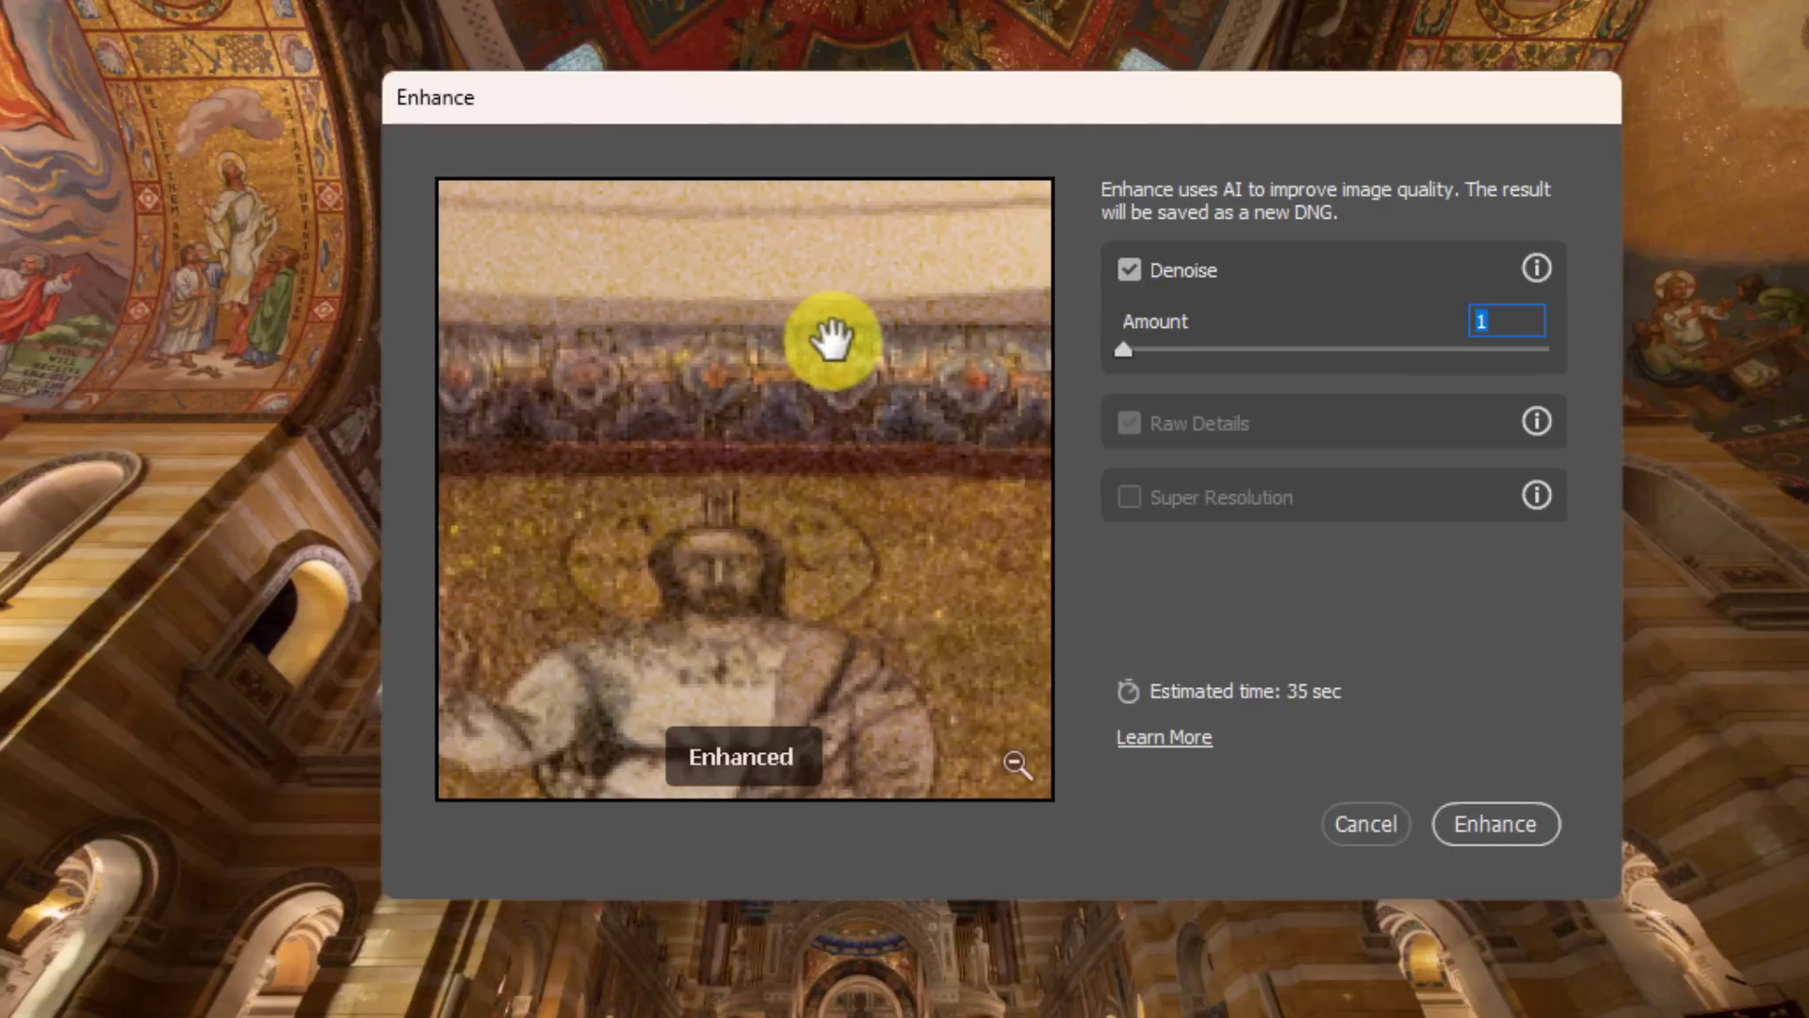
drag(827, 344, 966, 361)
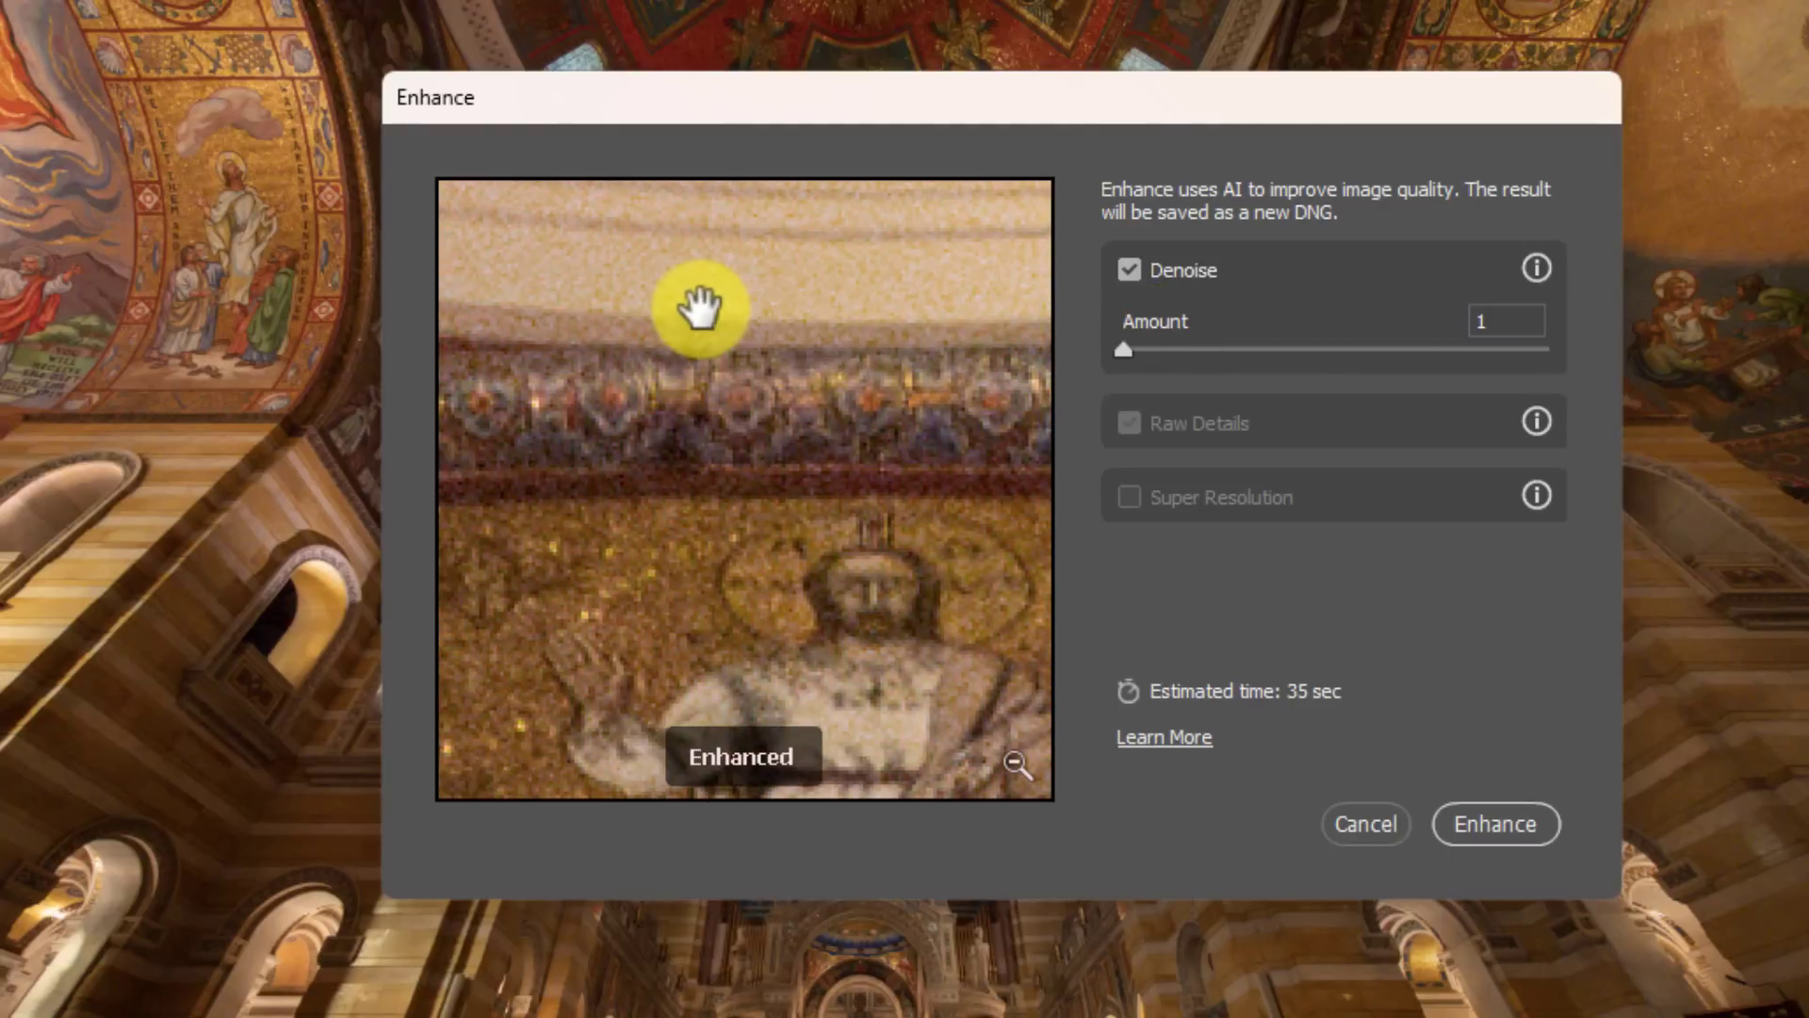
drag(744, 314, 878, 365)
drag(655, 481, 647, 513)
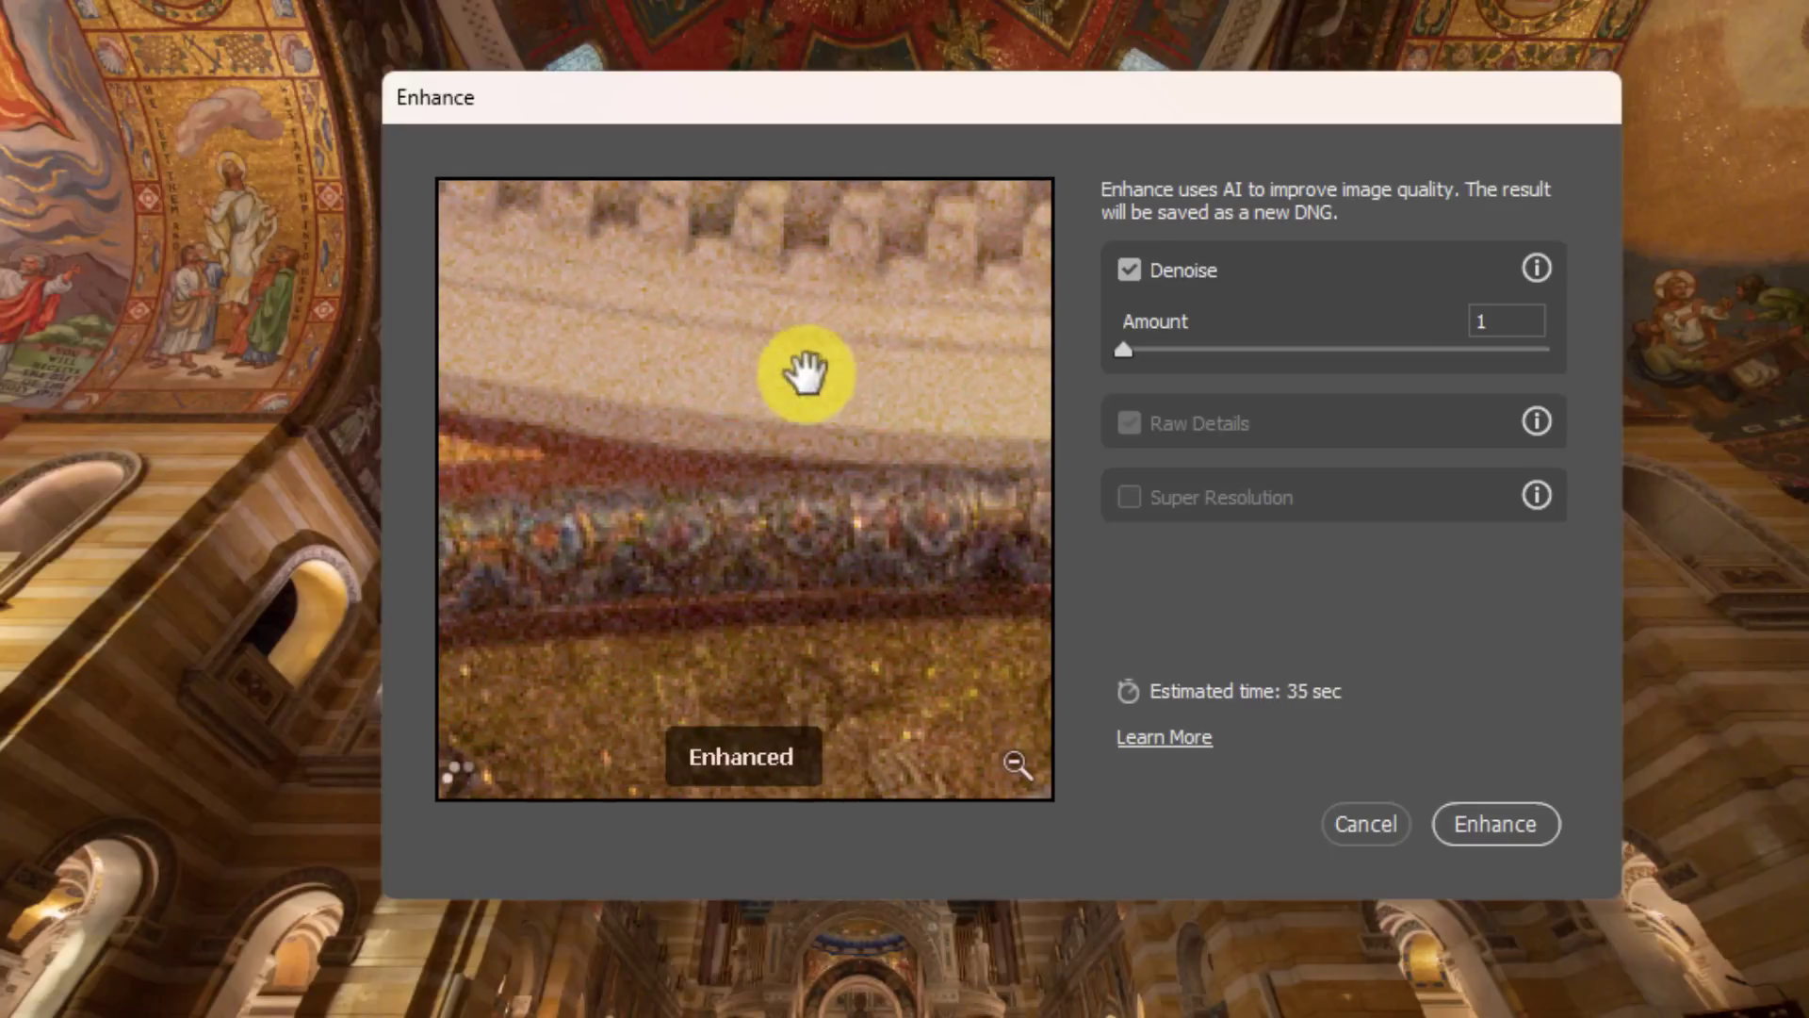
drag(929, 376, 573, 291)
drag(820, 384, 739, 410)
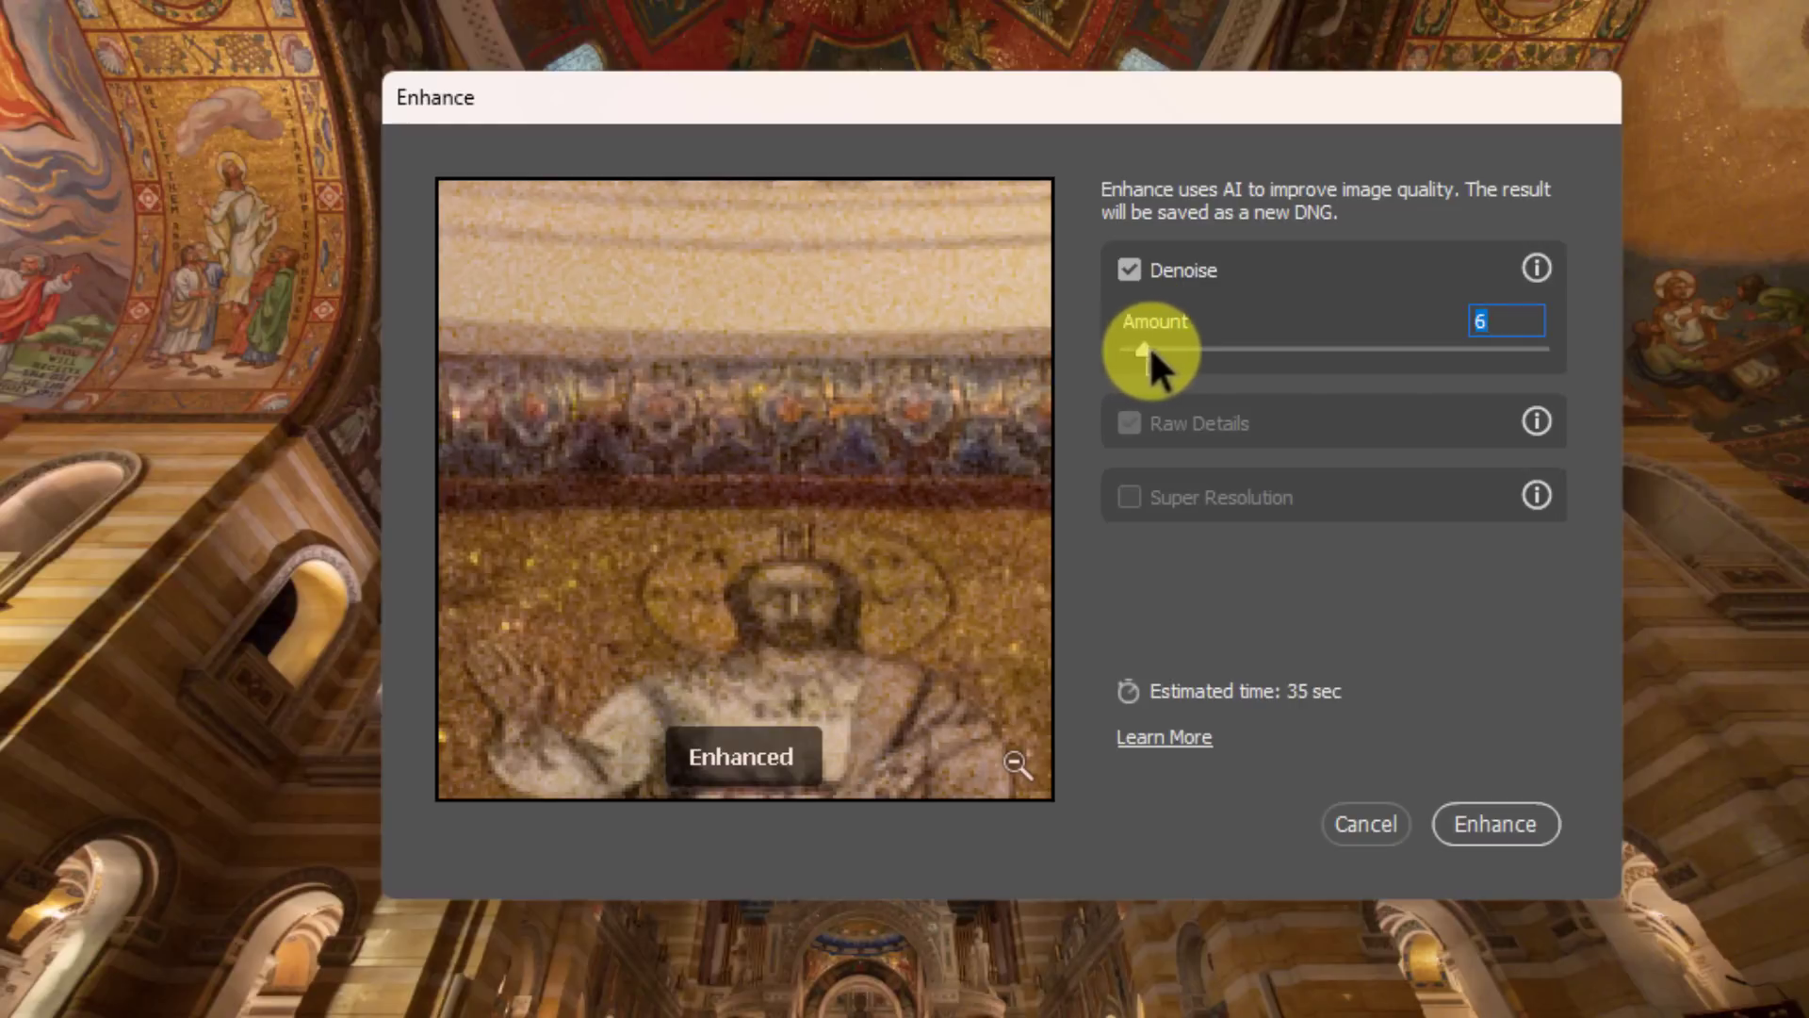
drag(751, 315, 629, 494)
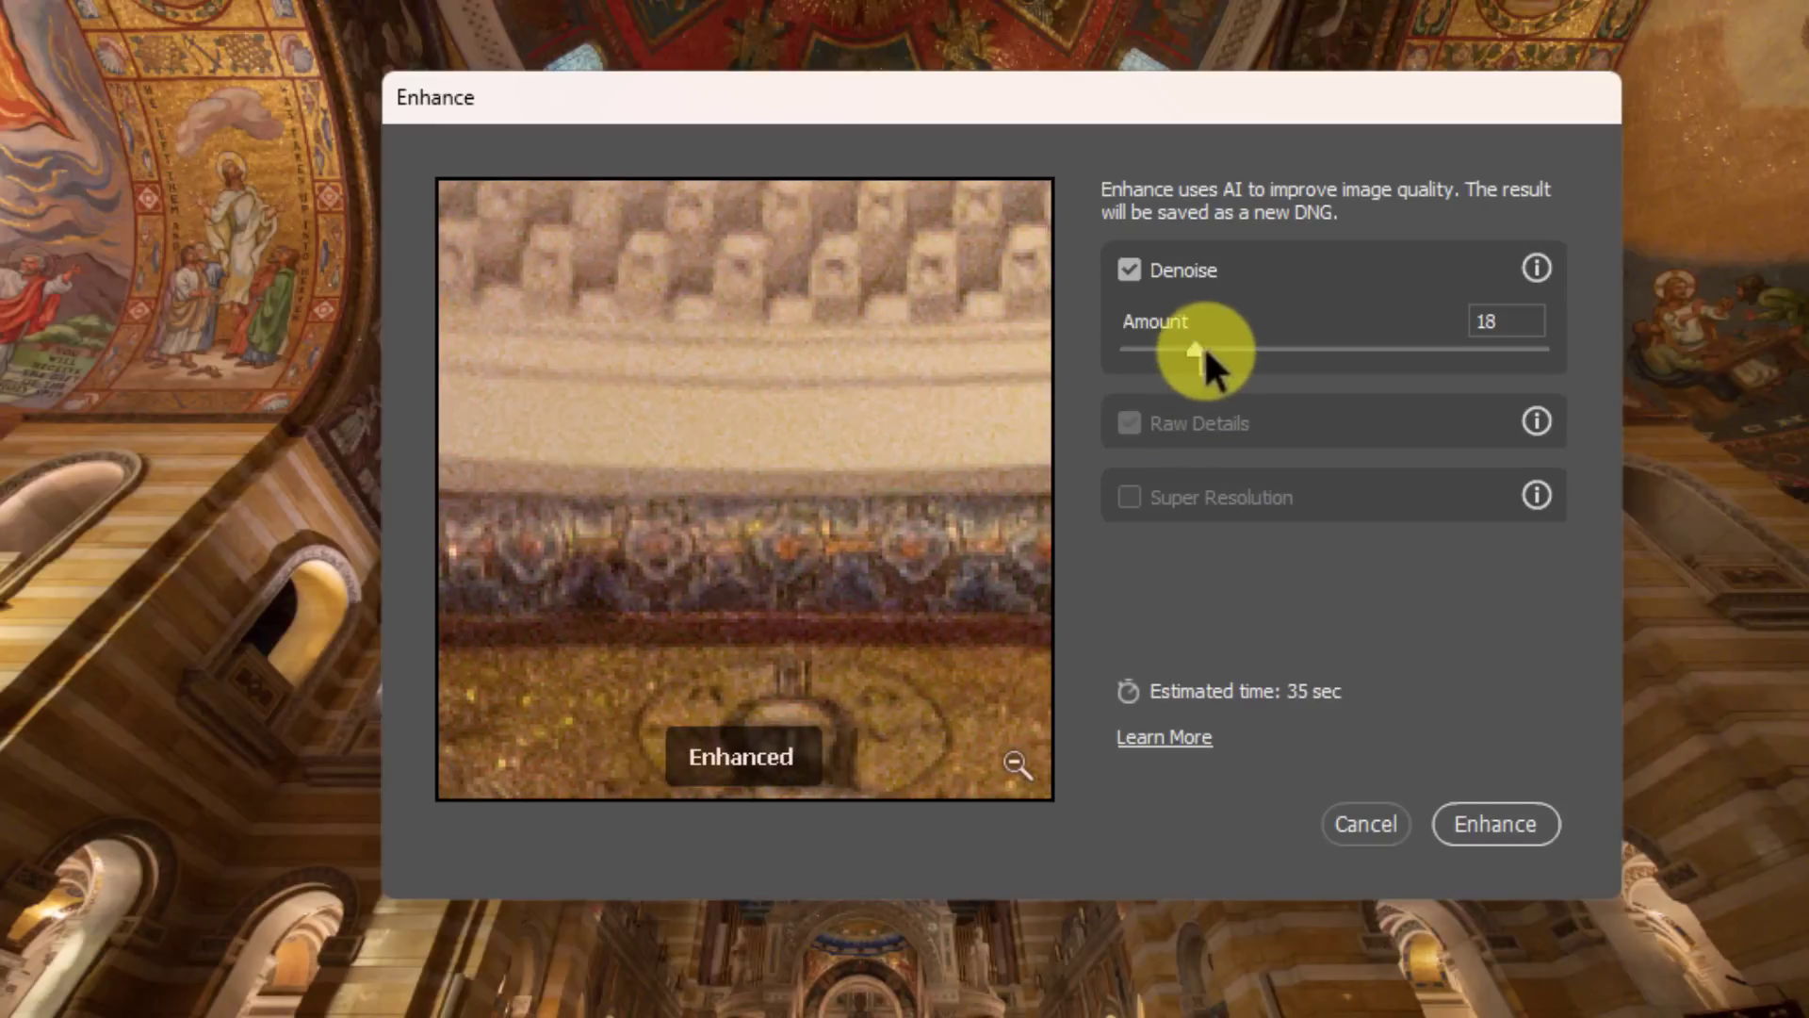
Step: Raise the Denoise Amount to 30 and compare it against the unenhanced preview
drag(1198, 349, 1631, 337)
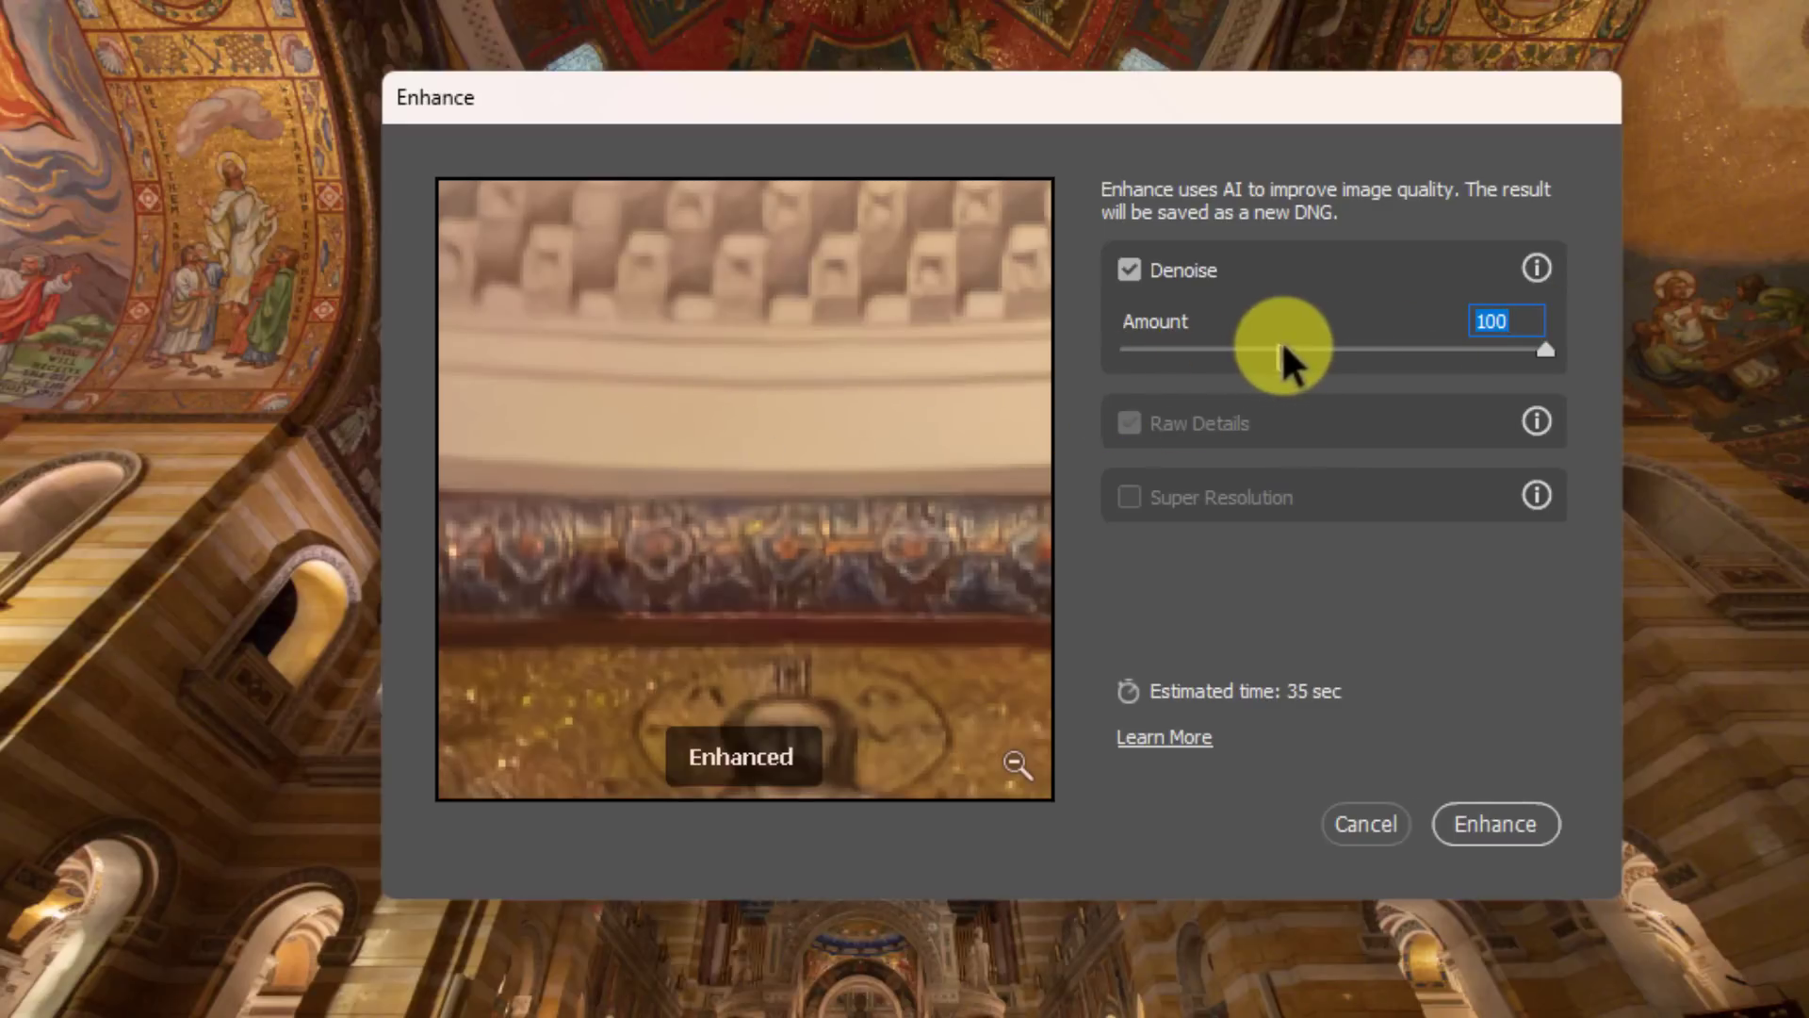
click(1236, 349)
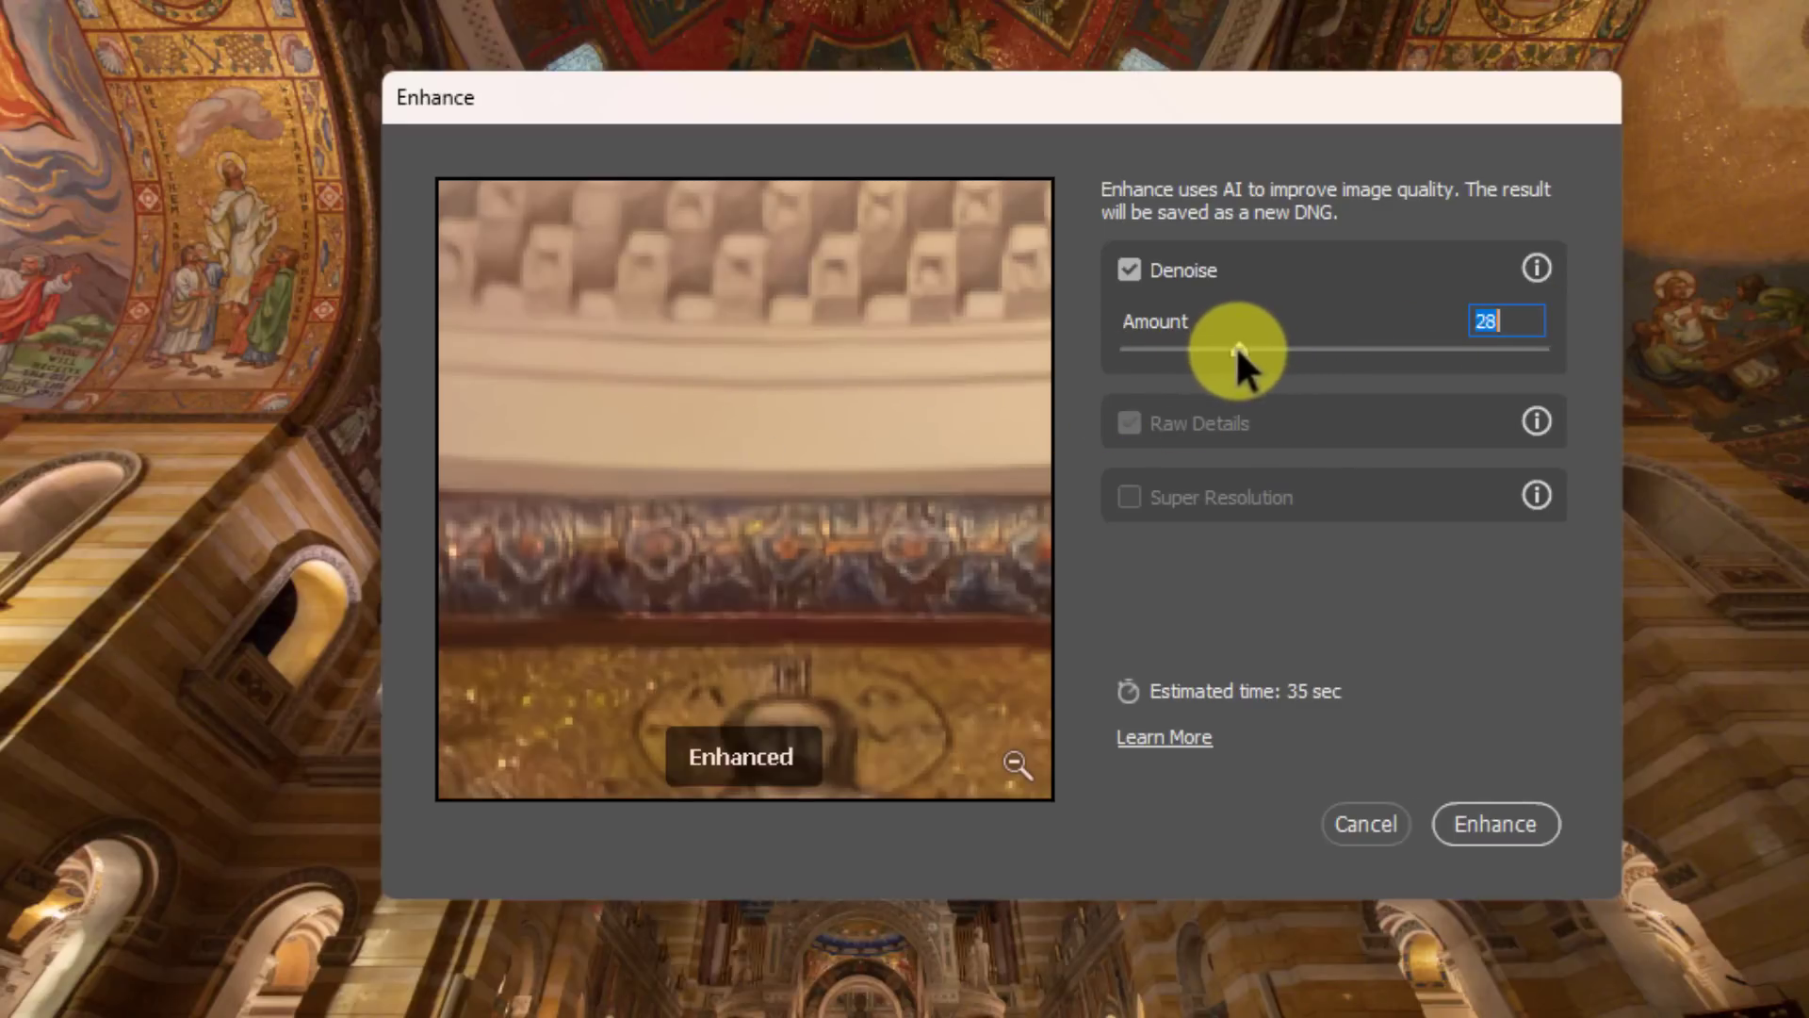
drag(1235, 349, 1251, 351)
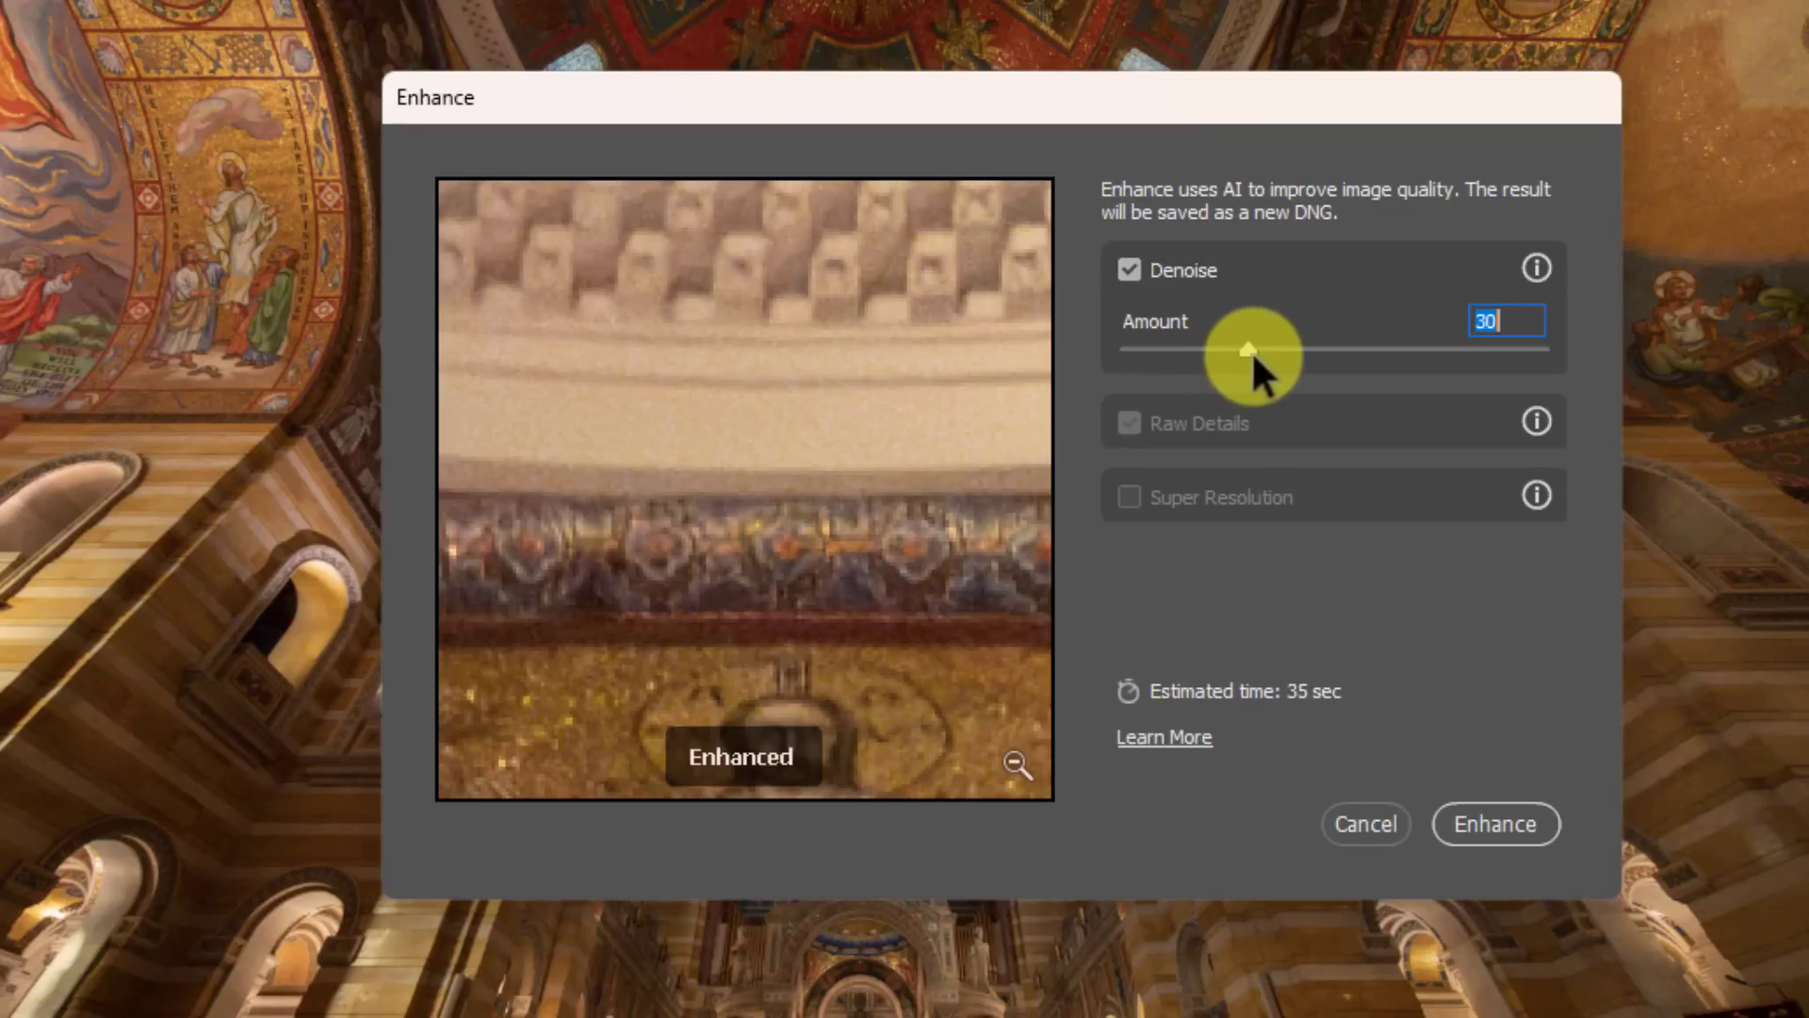
click(807, 452)
click(807, 455)
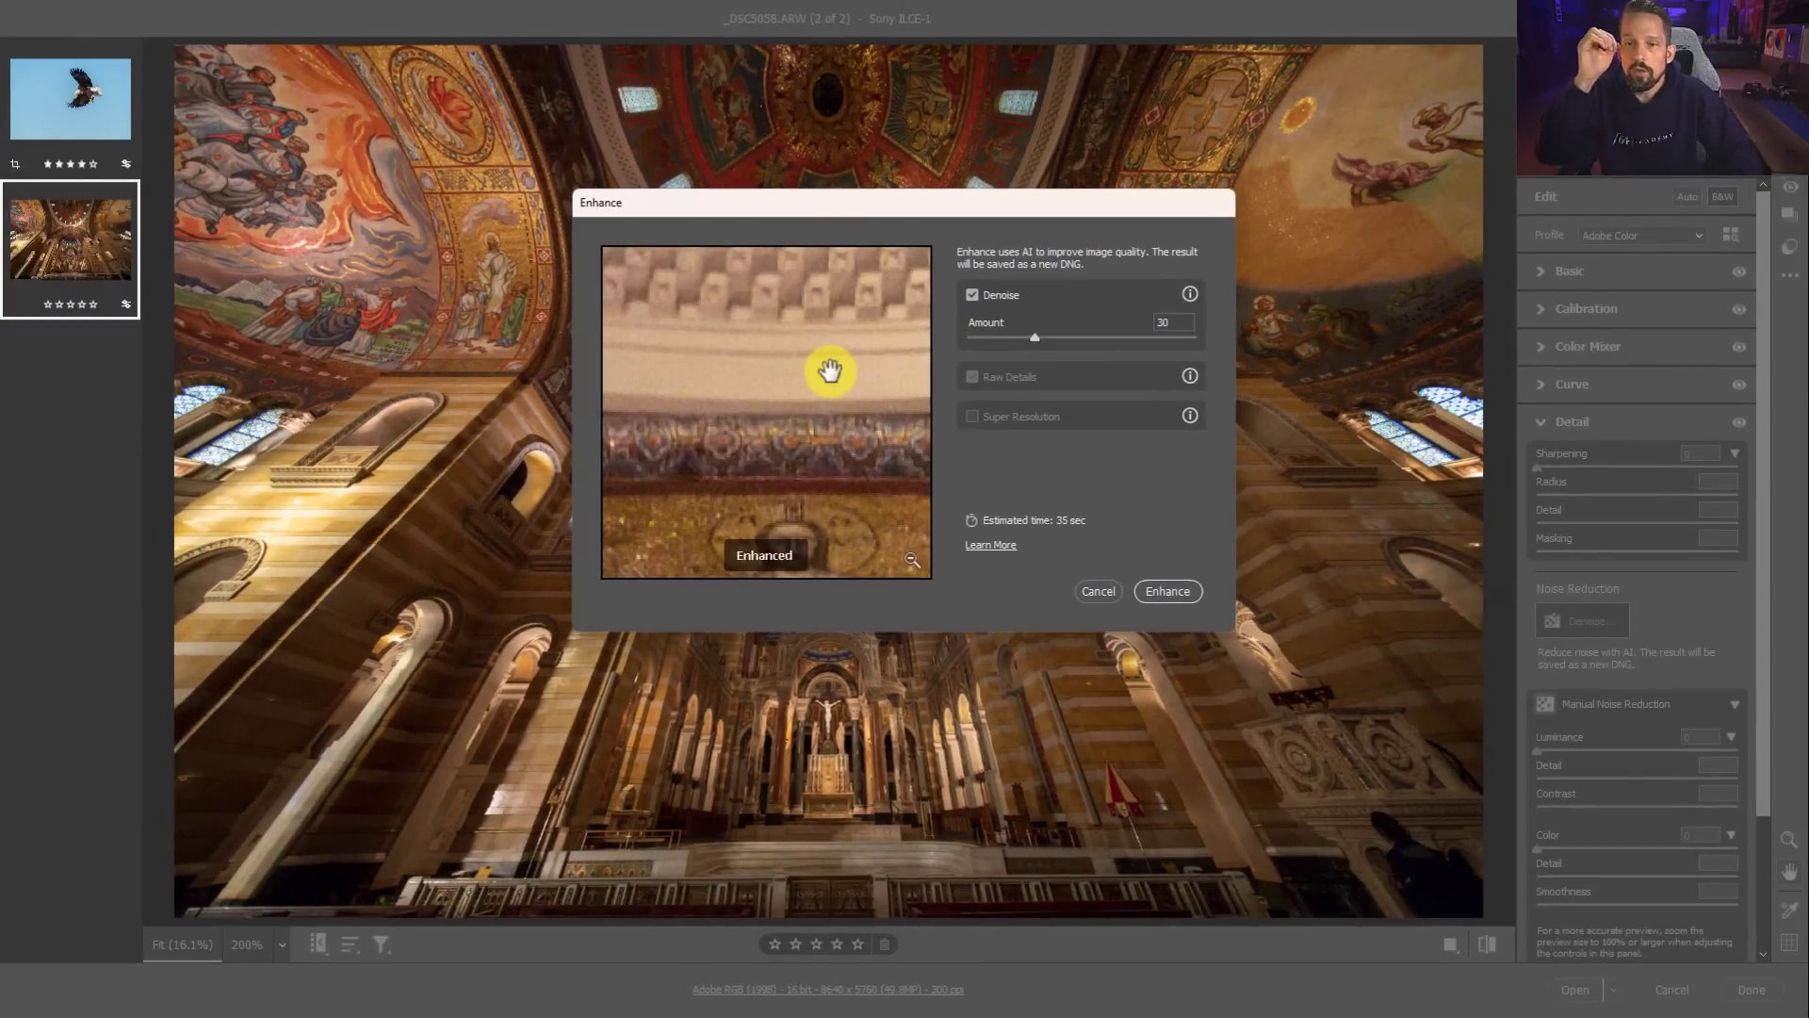
Step: Check the mosaic detail, then apply Denoise at 30 to create _DSC5058-Enhanced-NR.dng
drag(828, 371, 746, 356)
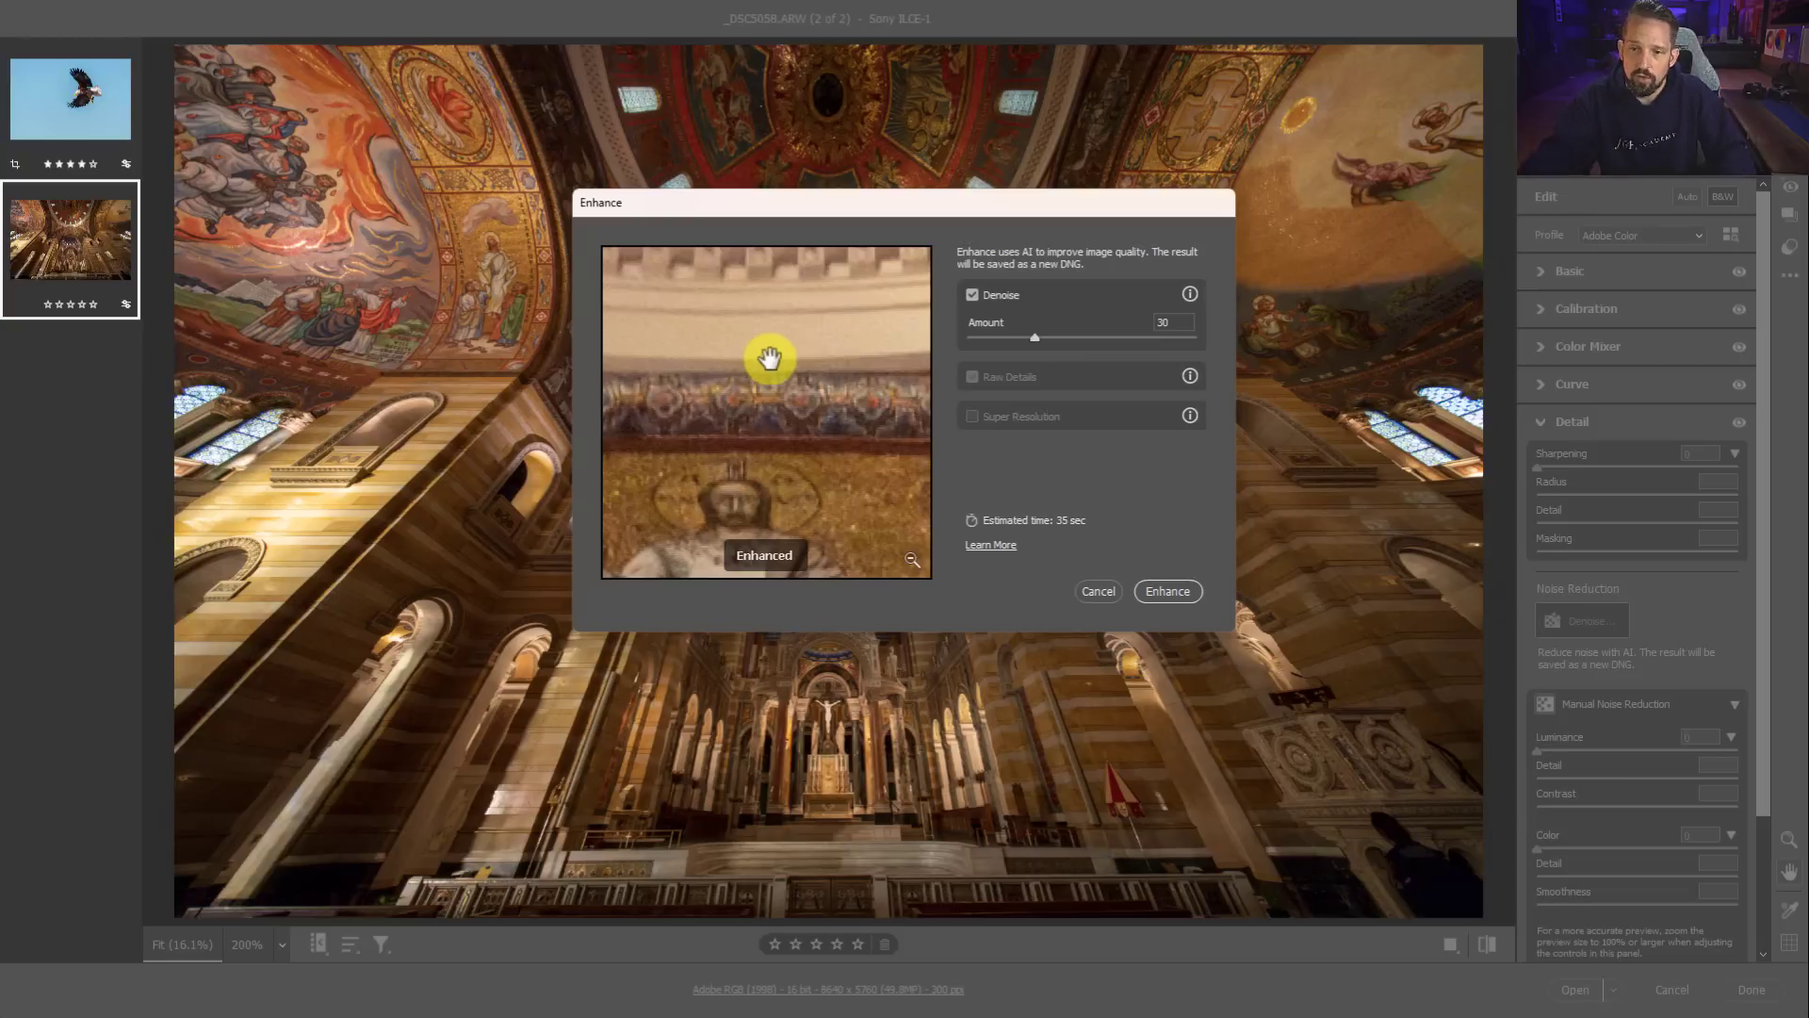
drag(767, 359, 827, 351)
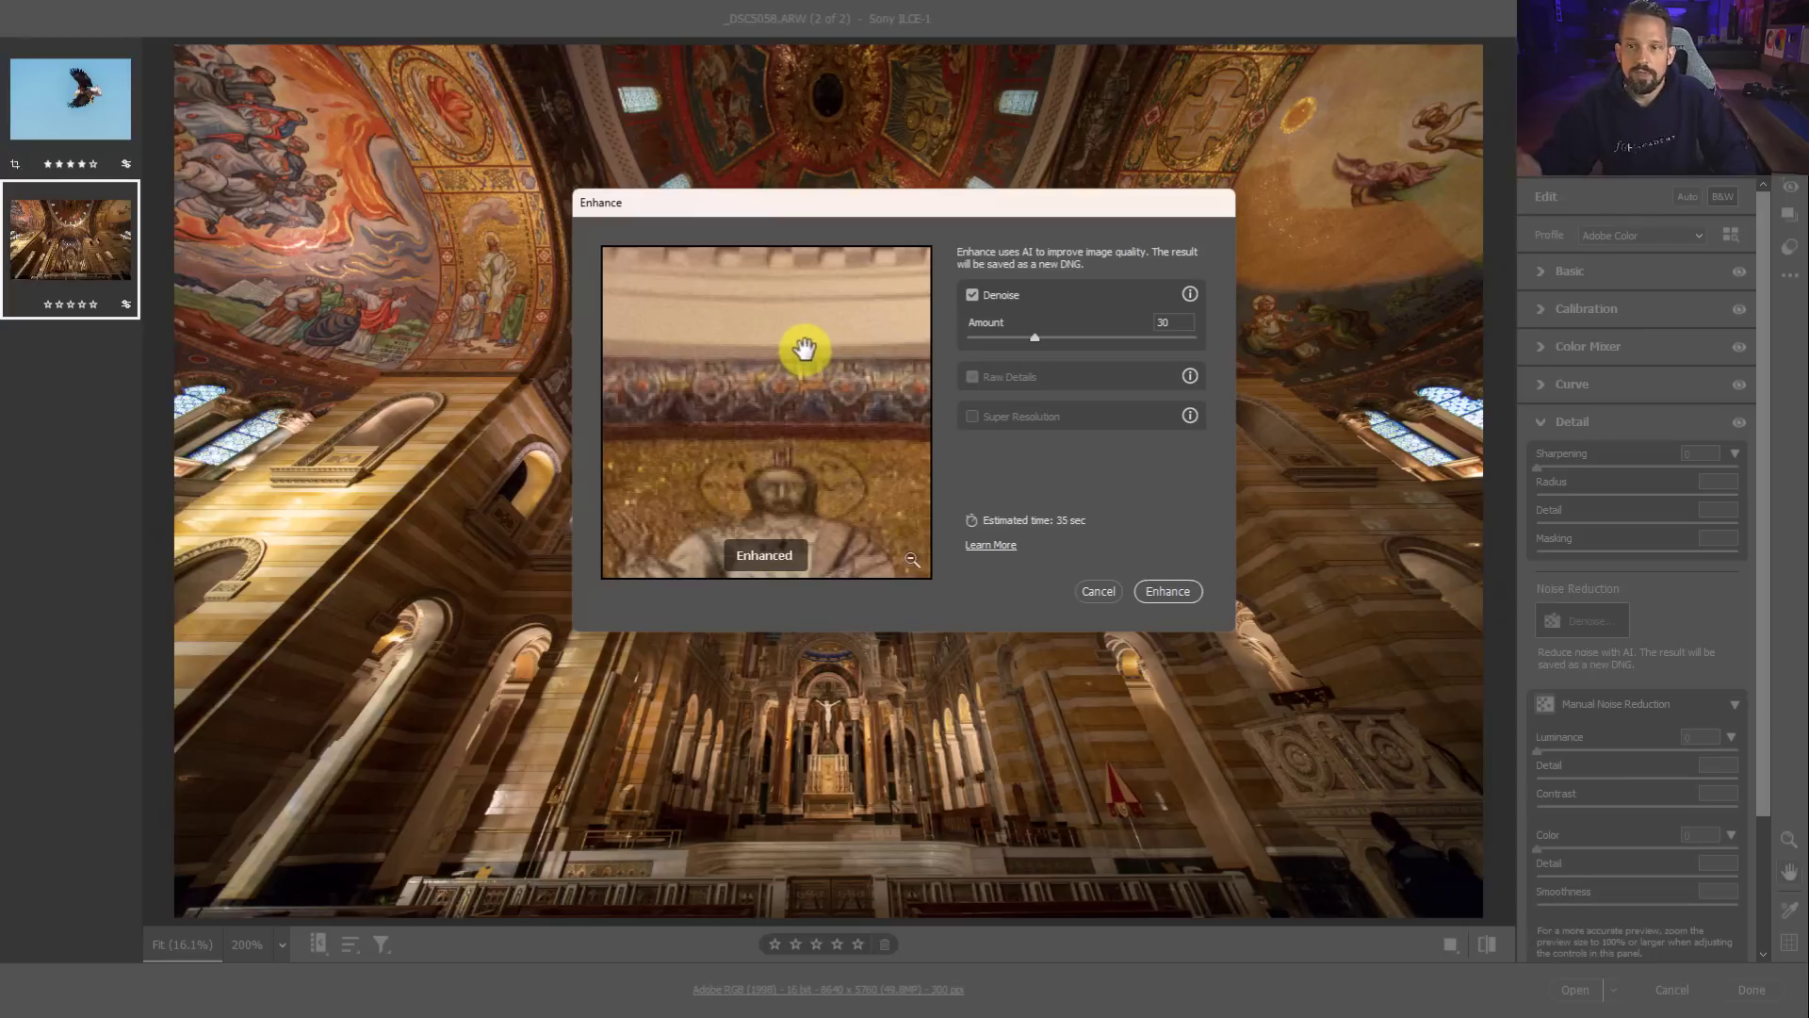
click(1167, 591)
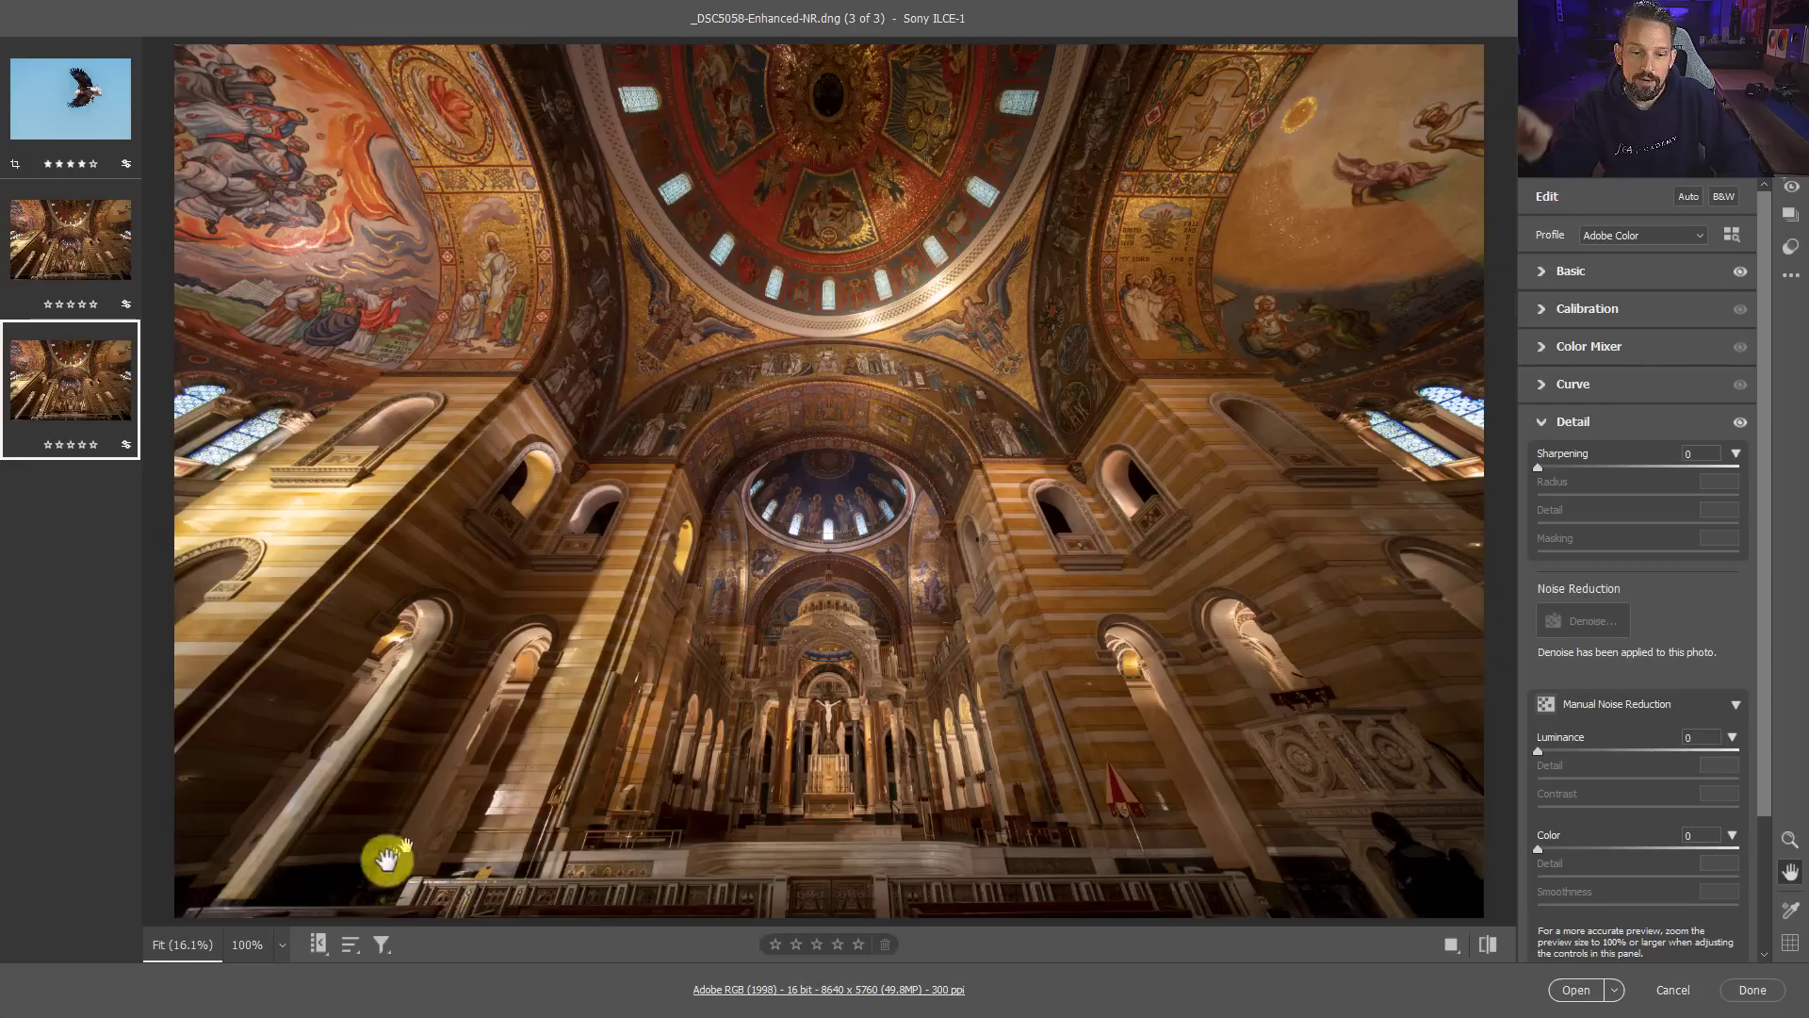
Step: Zoom the Enhanced-NR DNG to 200% on the gold Christ mosaic
click(283, 944)
click(325, 771)
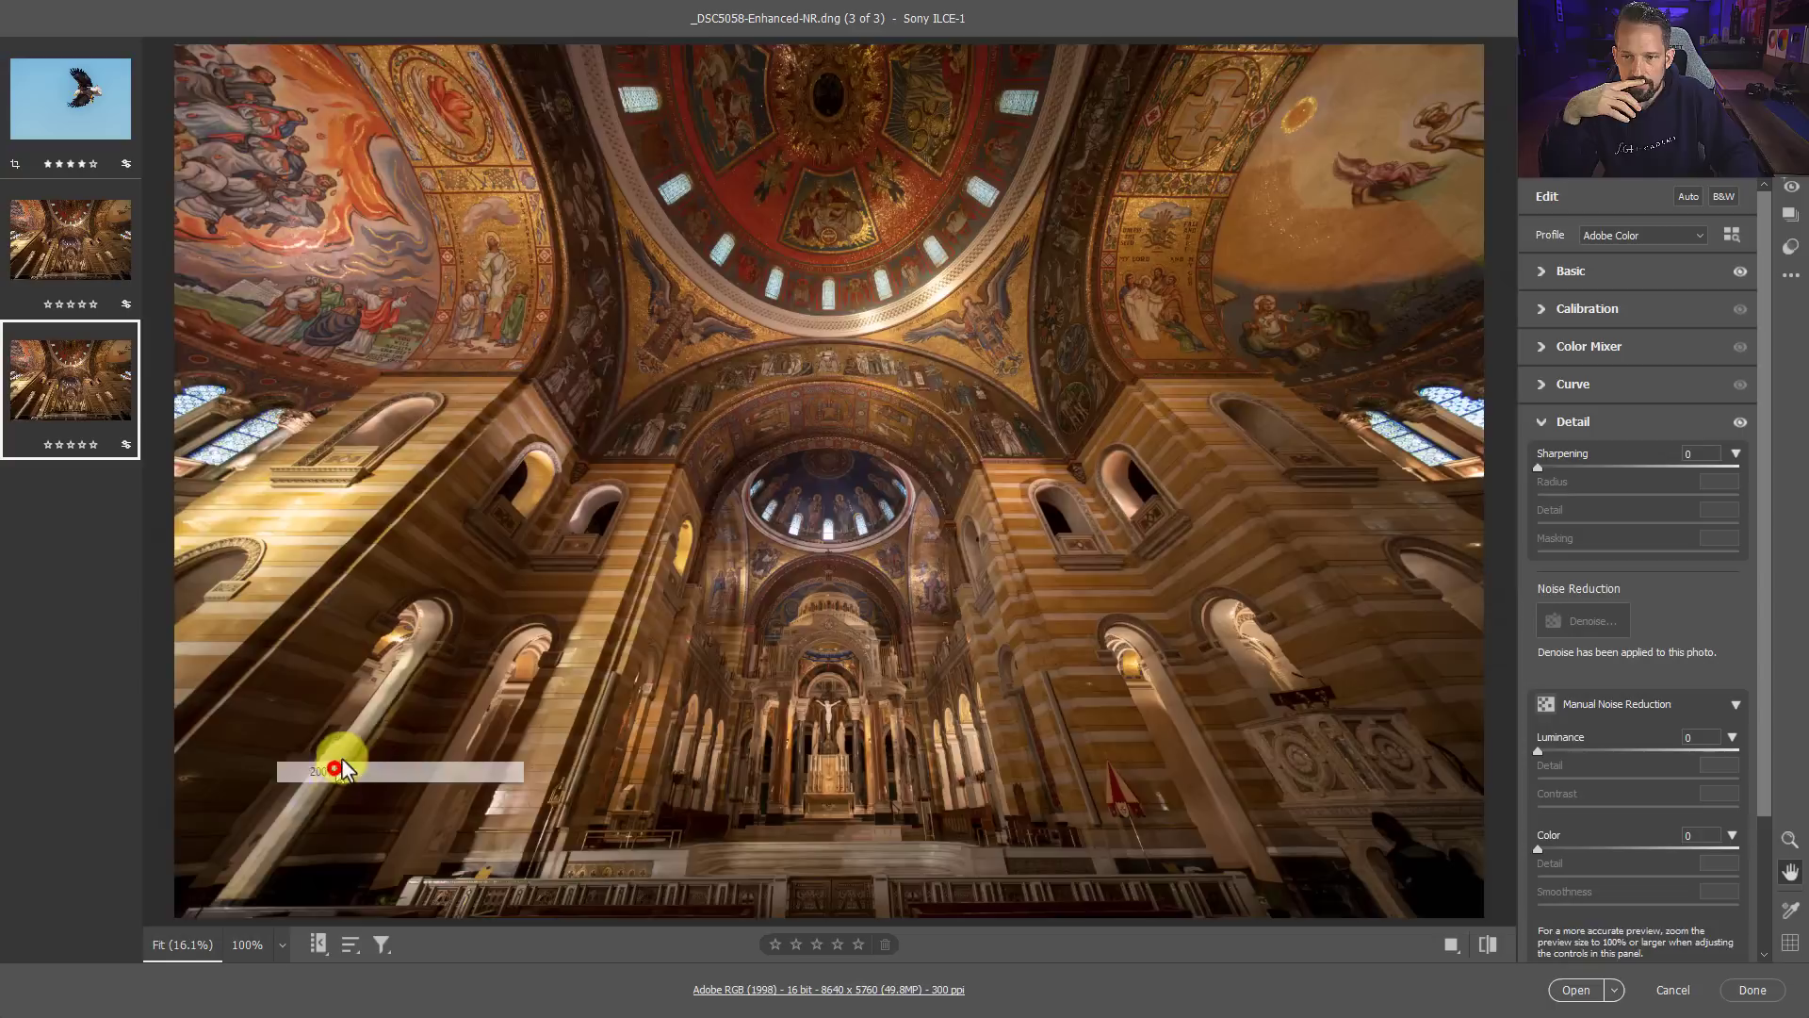
drag(747, 150, 820, 747)
mouse_move(836, 170)
mouse_down()
mouse_move(787, 306)
mouse_move(840, 376)
mouse_up()
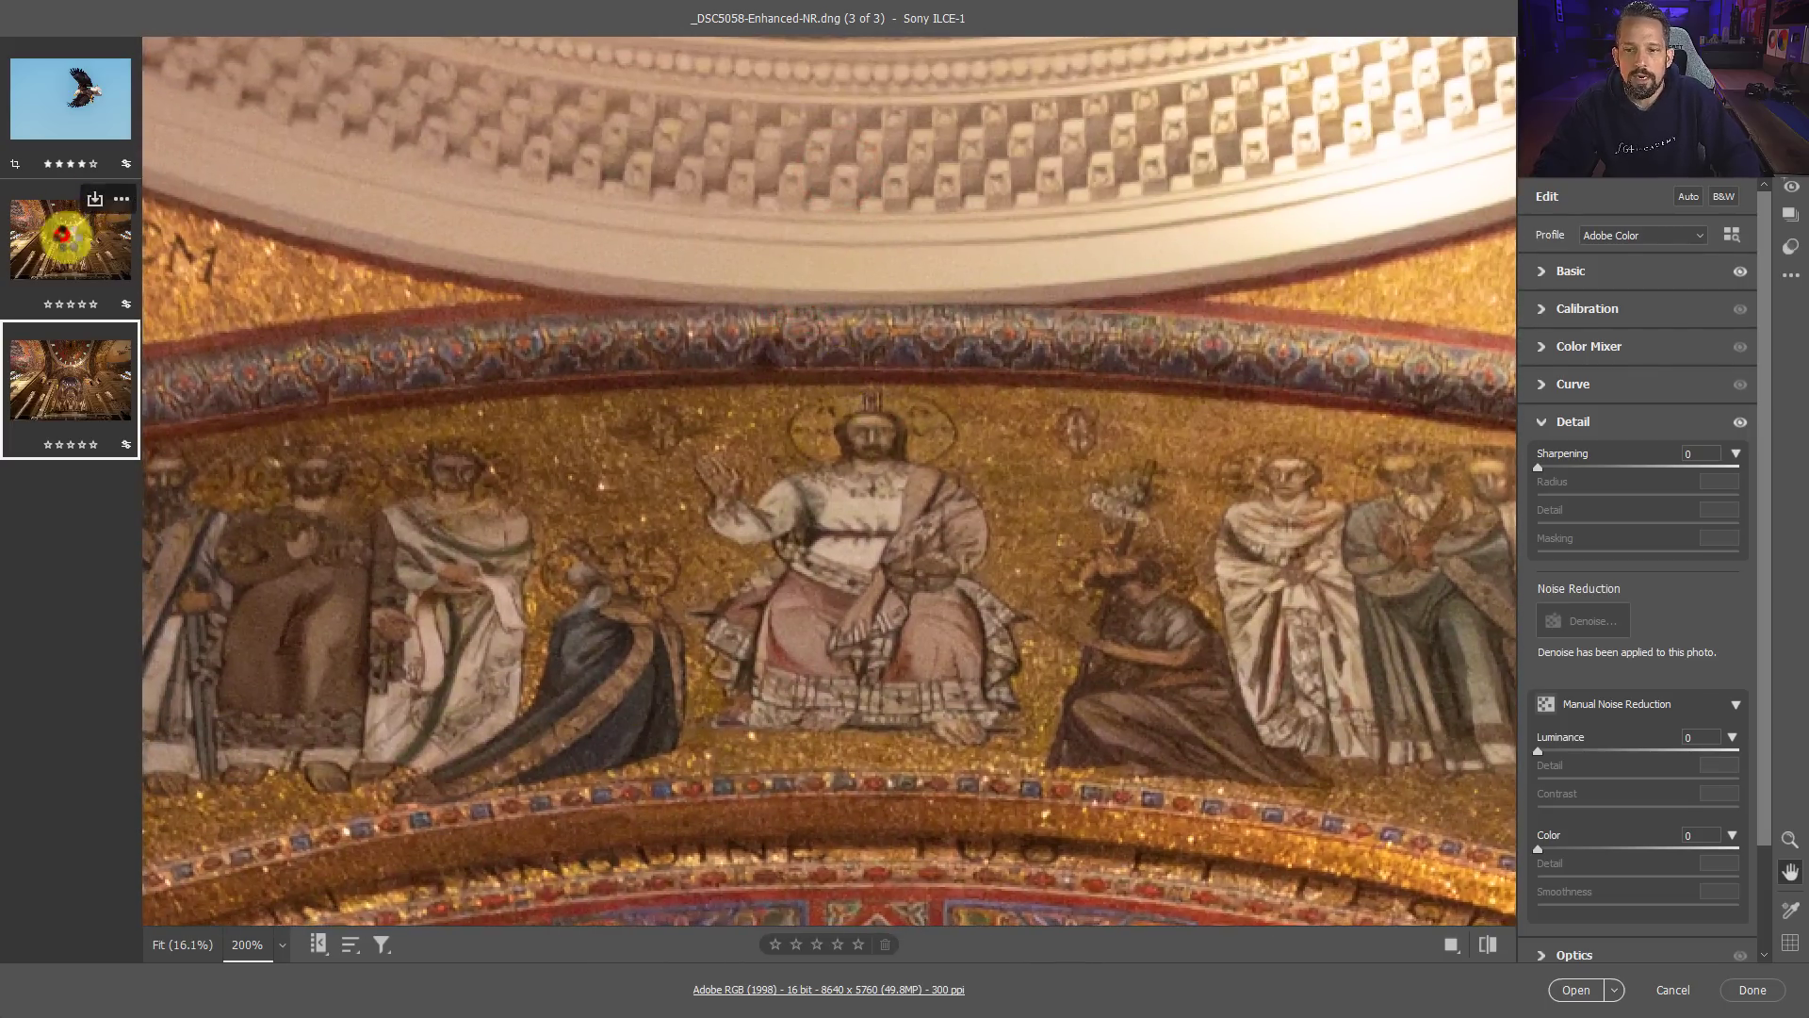
Step: Show the original cathedral raw at 200% on the same Christ mosaic and cornice
click(62, 234)
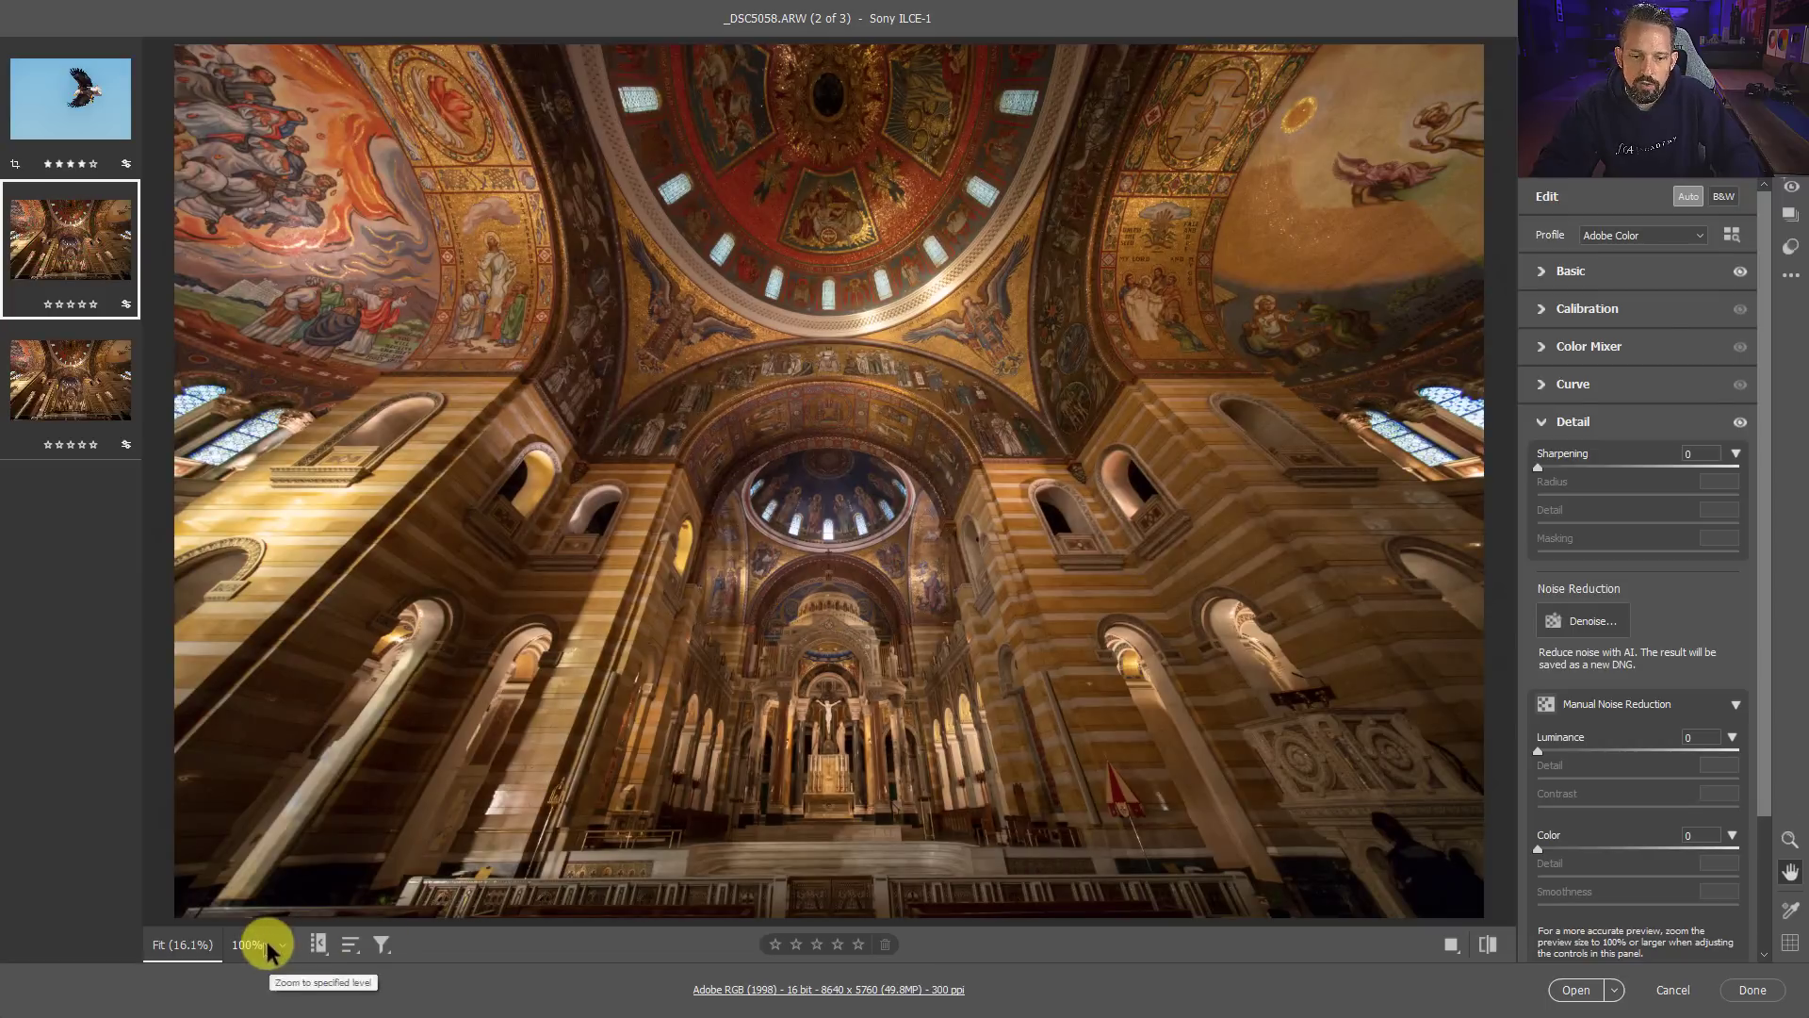
click(268, 940)
click(323, 771)
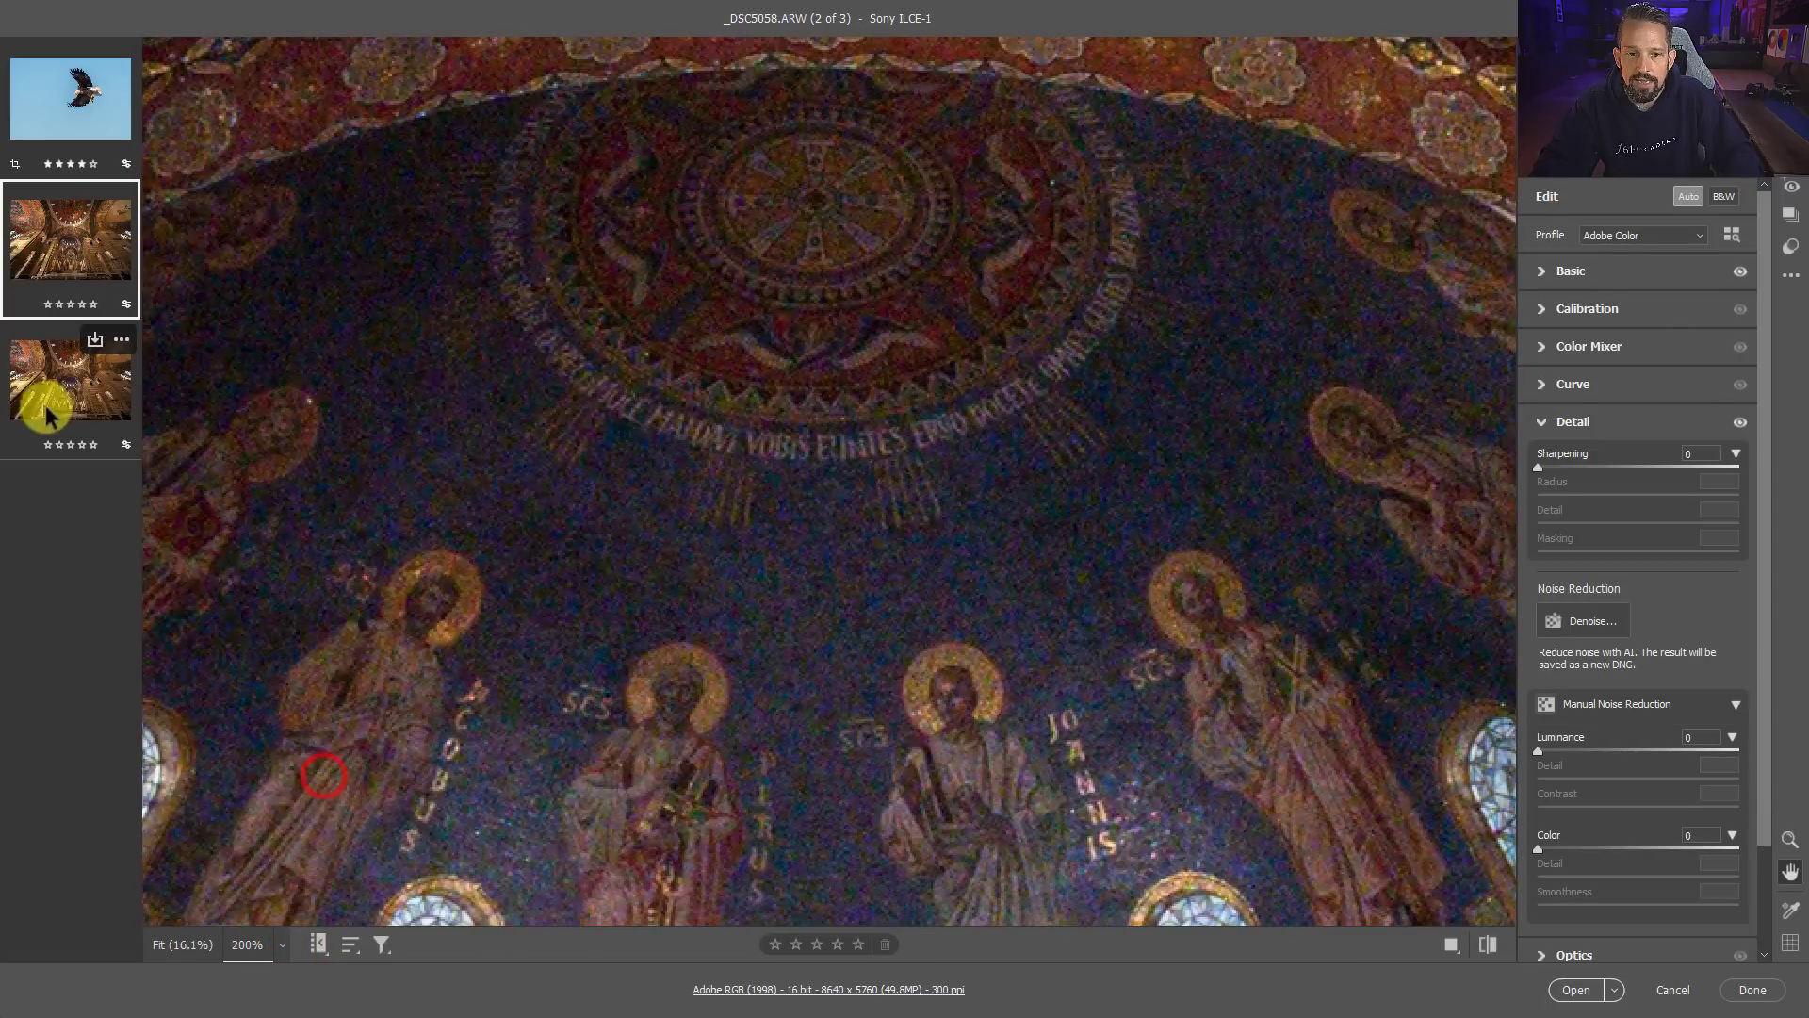
drag(818, 279, 807, 452)
drag(772, 355, 726, 122)
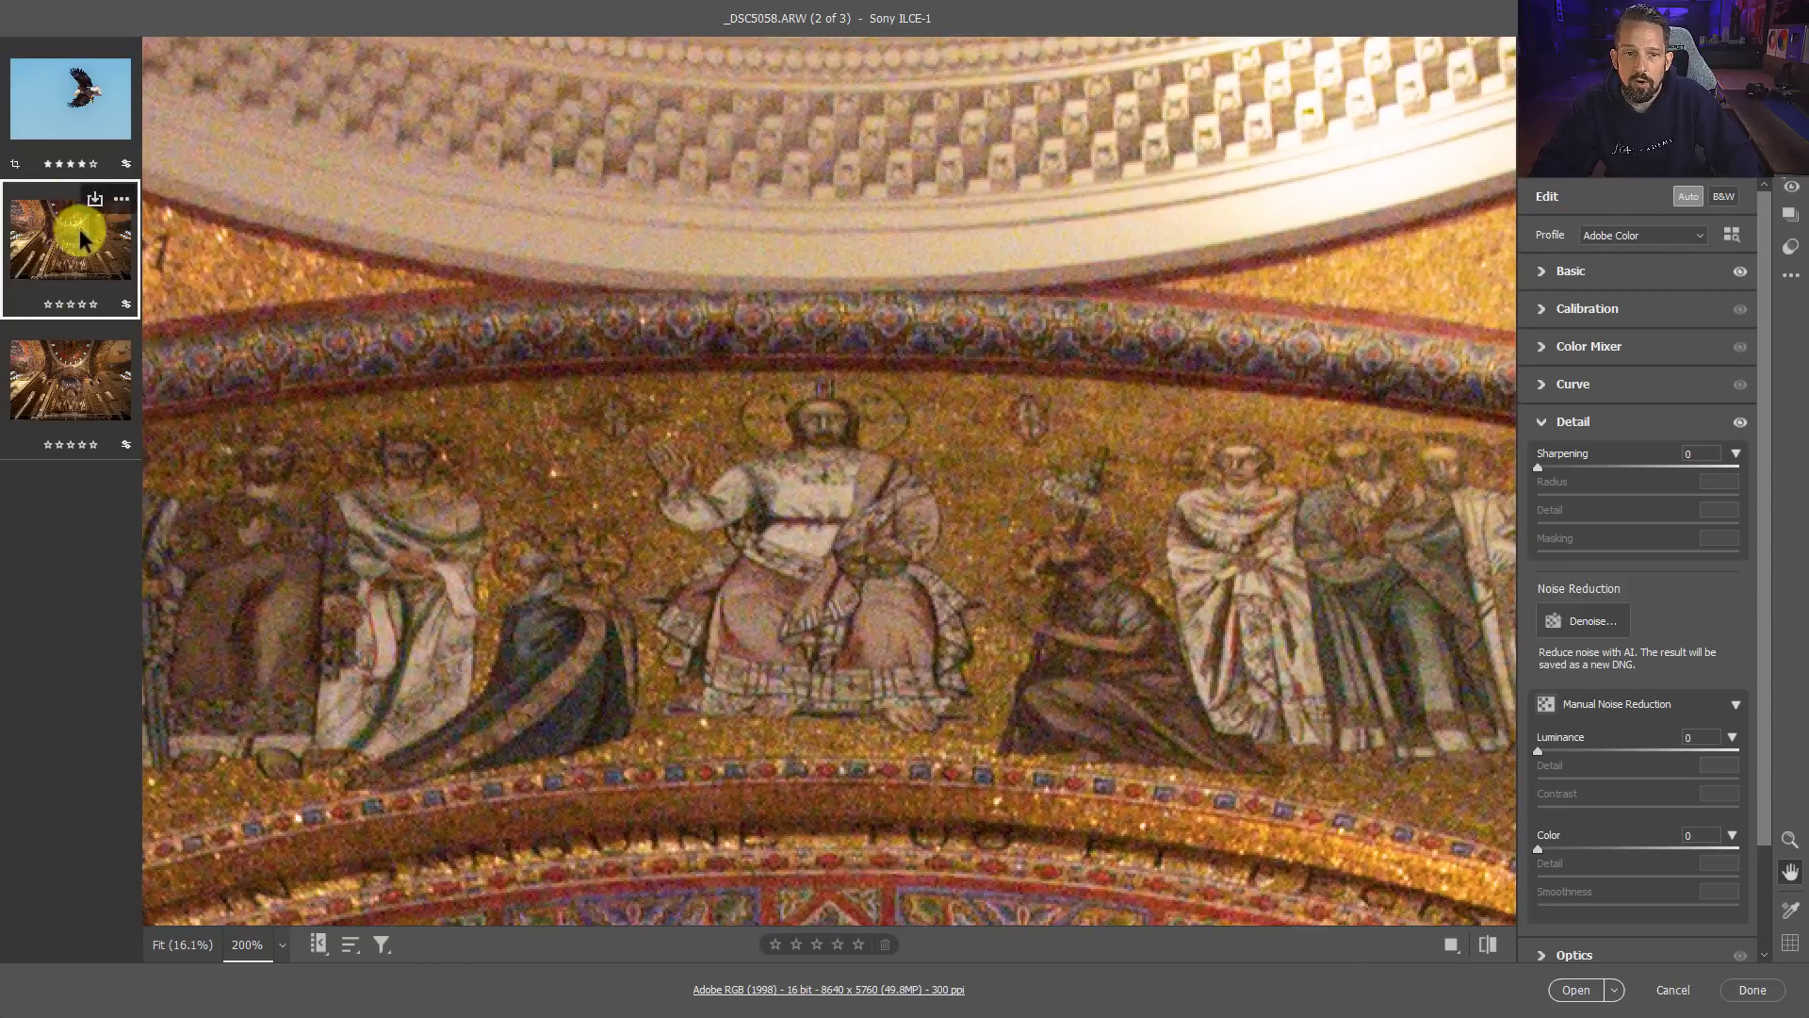
Step: Alternate between the DNG and the original with matched framing to compare noise
click(66, 384)
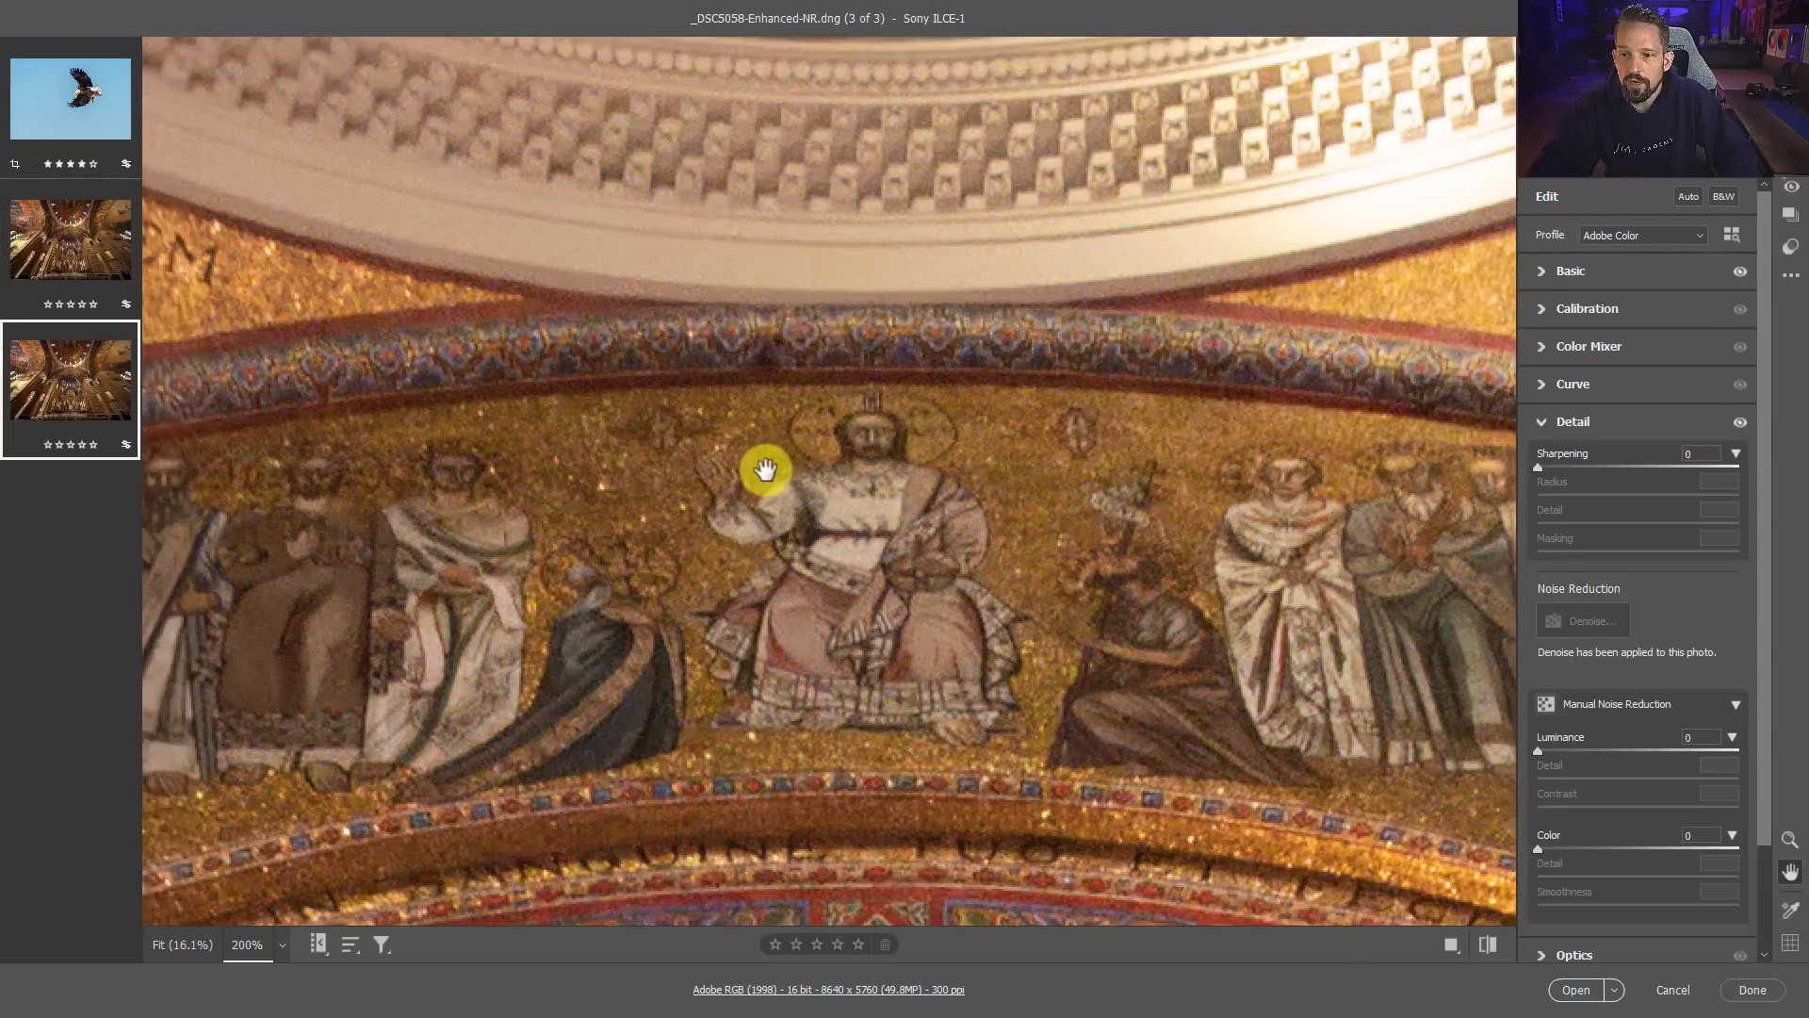
drag(746, 482, 650, 473)
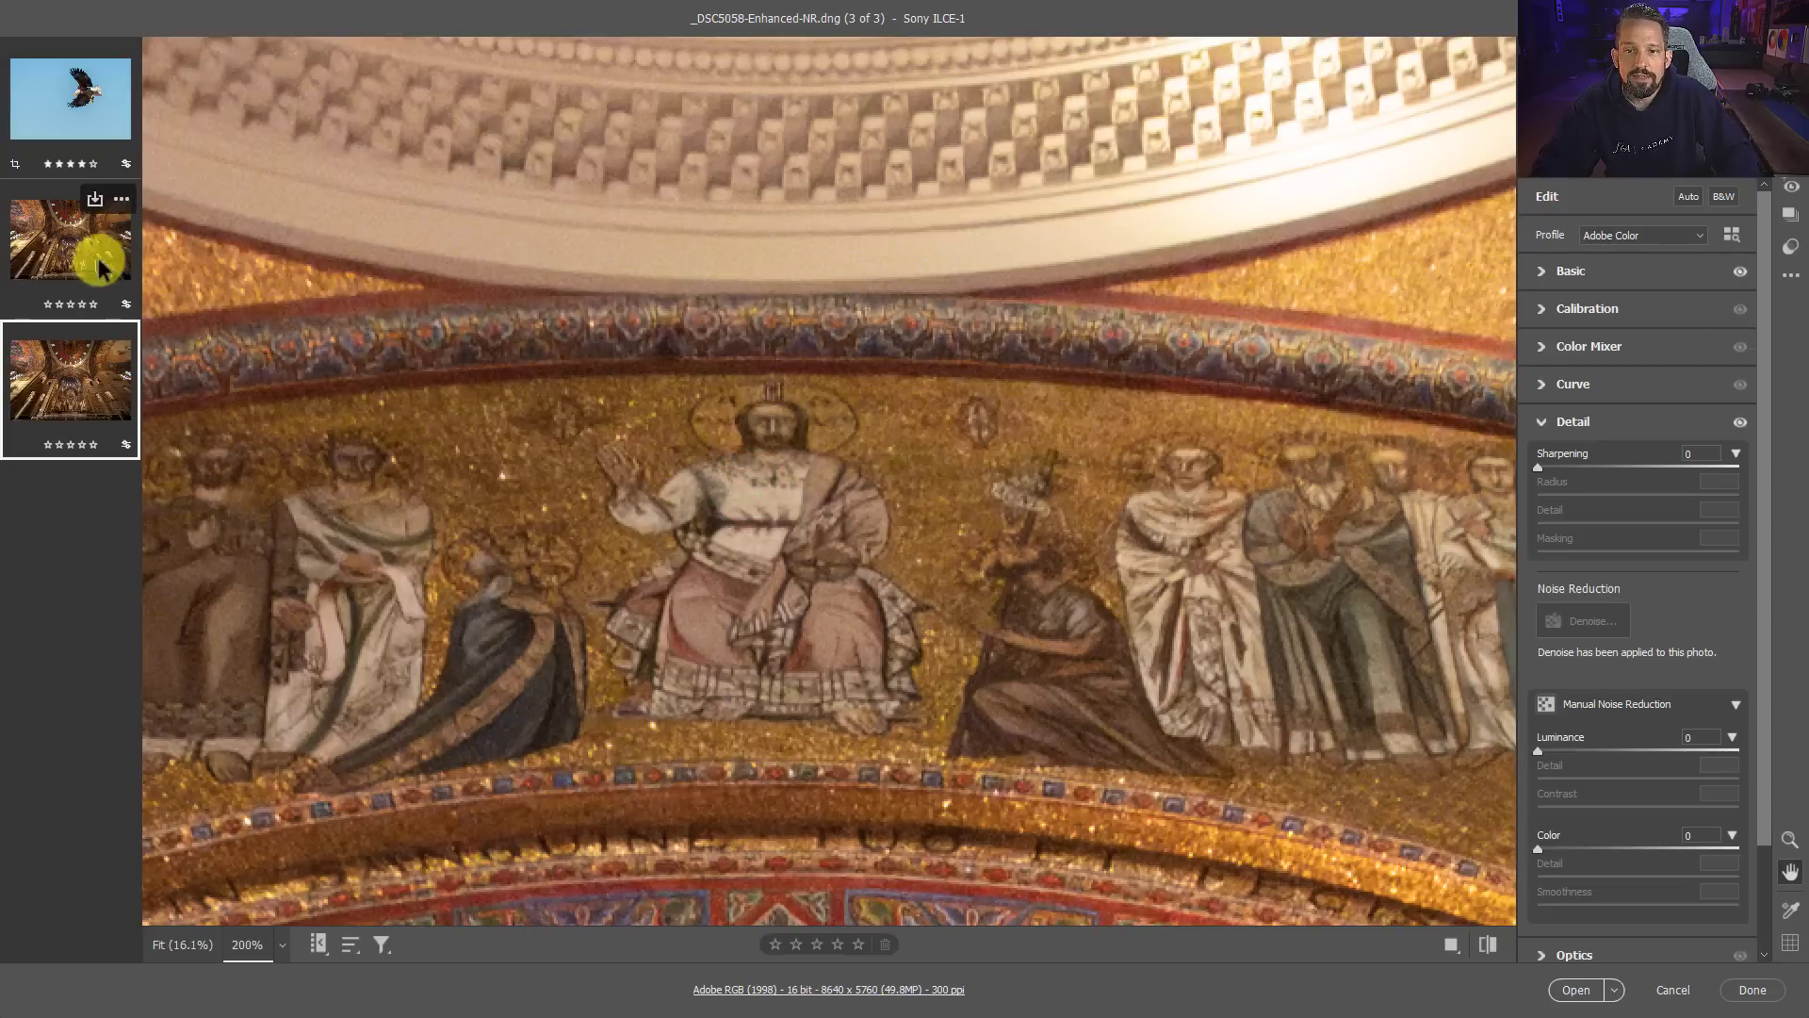
click(68, 250)
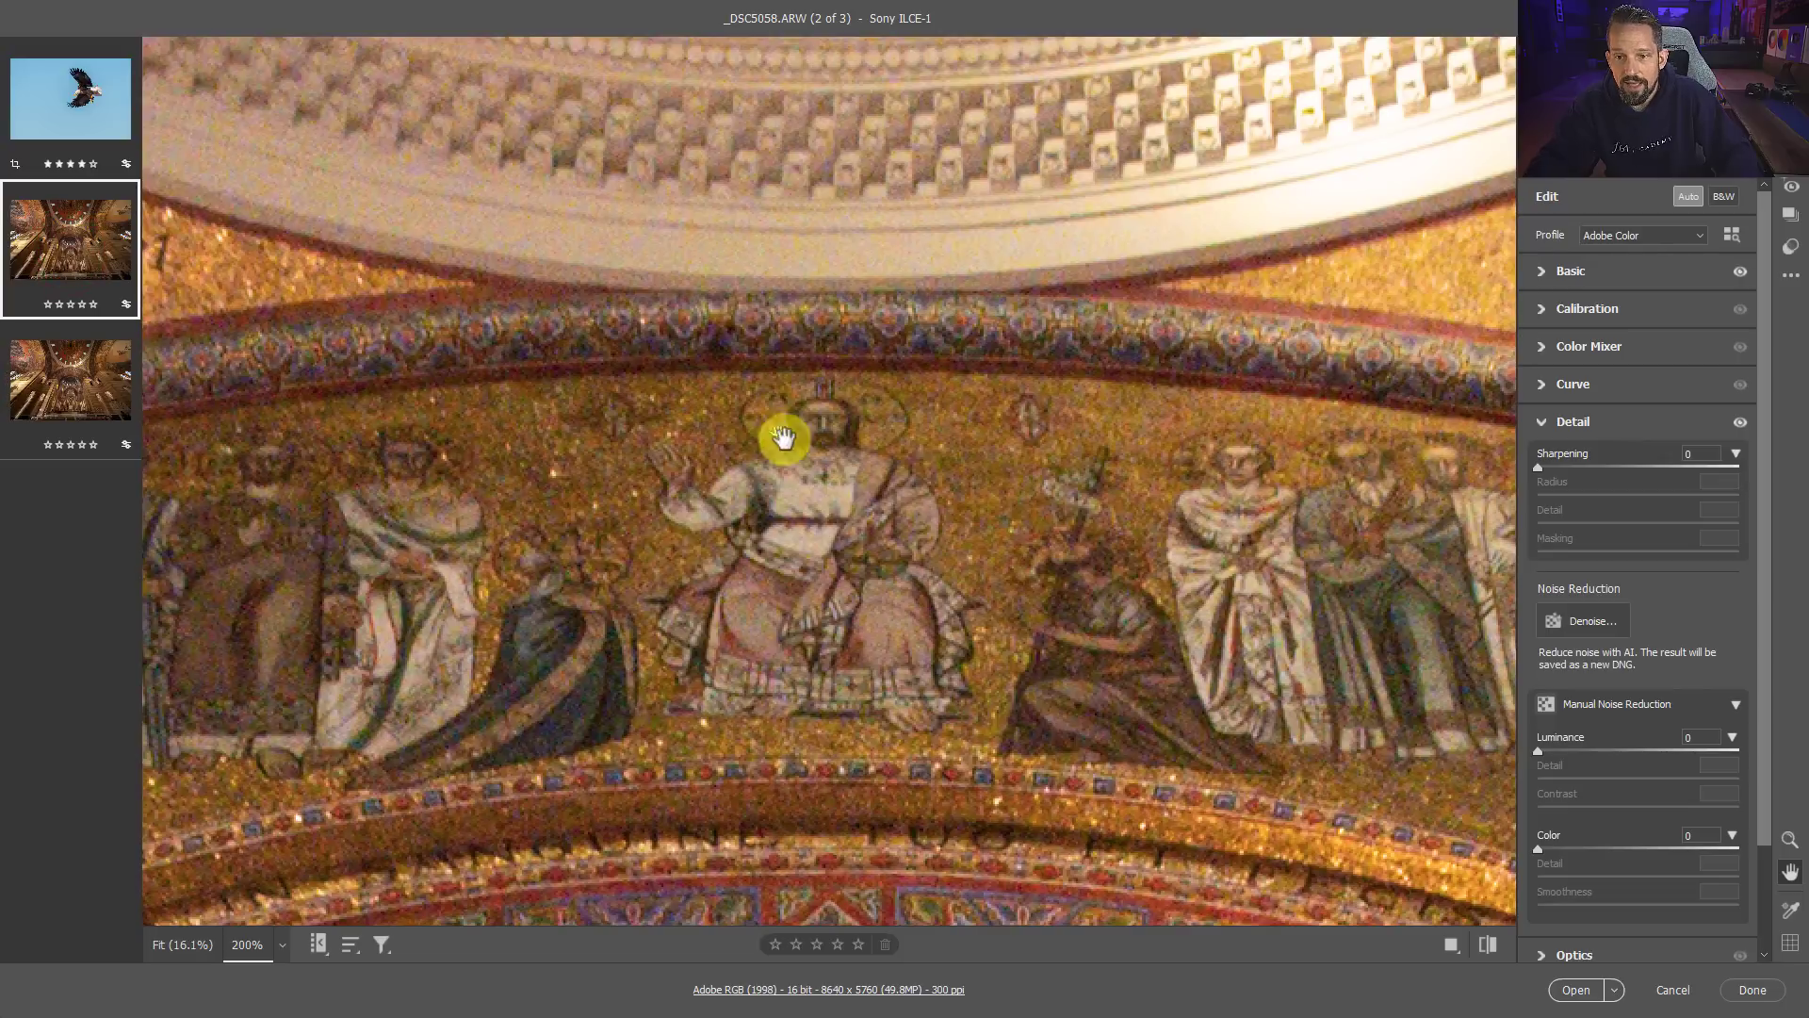
drag(783, 455, 727, 444)
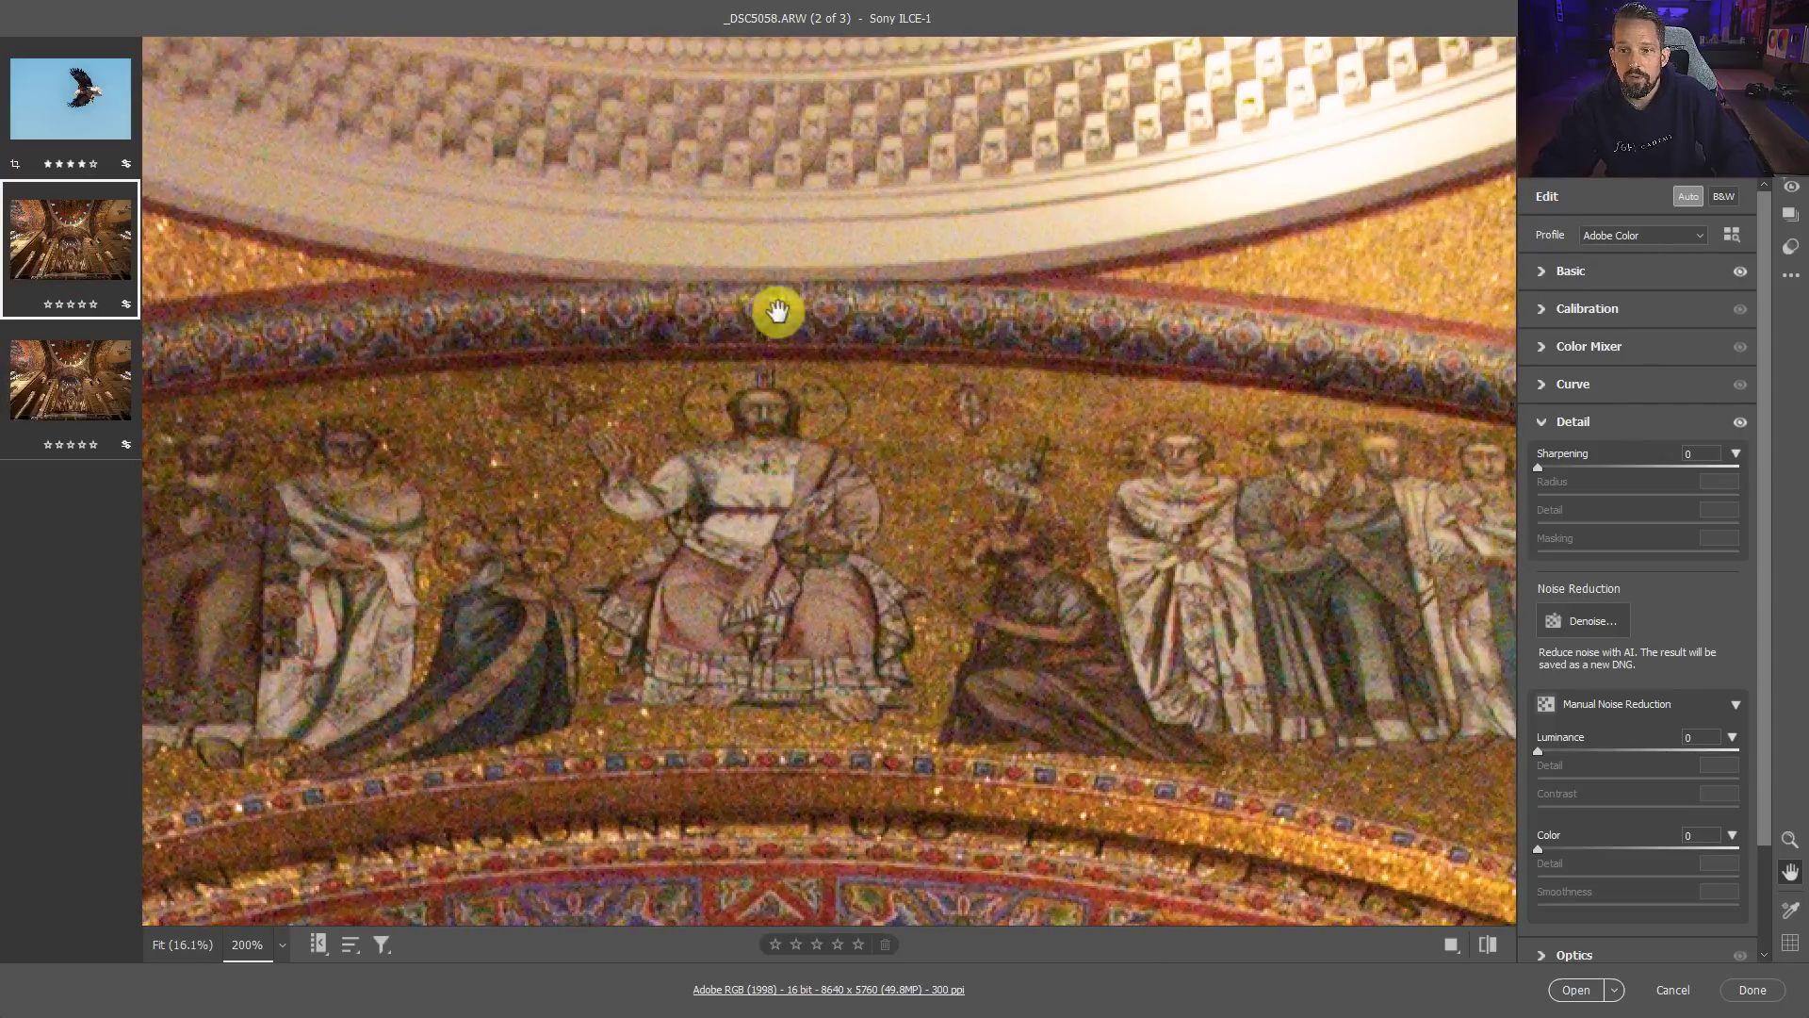
click(62, 390)
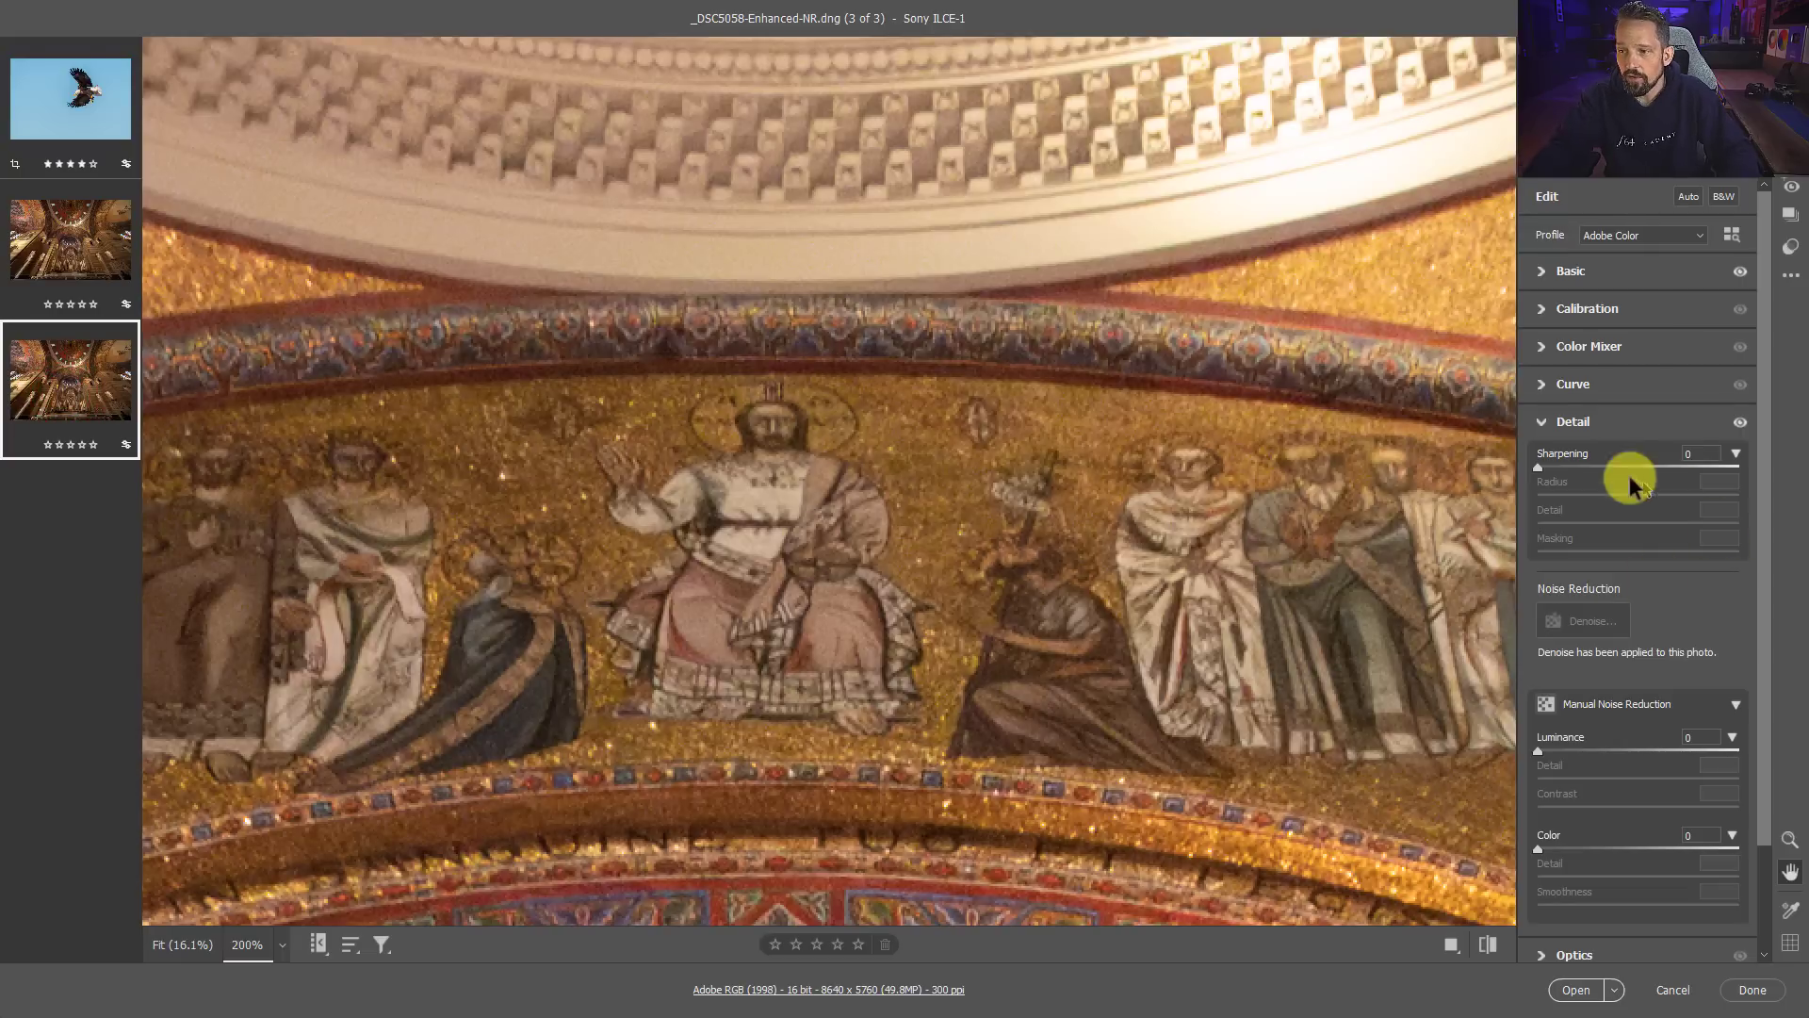
Step: Sharpen the denoised DNG: amount 15, radius 1.5, detail 67, masking 77
click(1546, 466)
mouse_move(1552, 468)
mouse_down()
mouse_move(1599, 471)
mouse_move(1559, 468)
mouse_up()
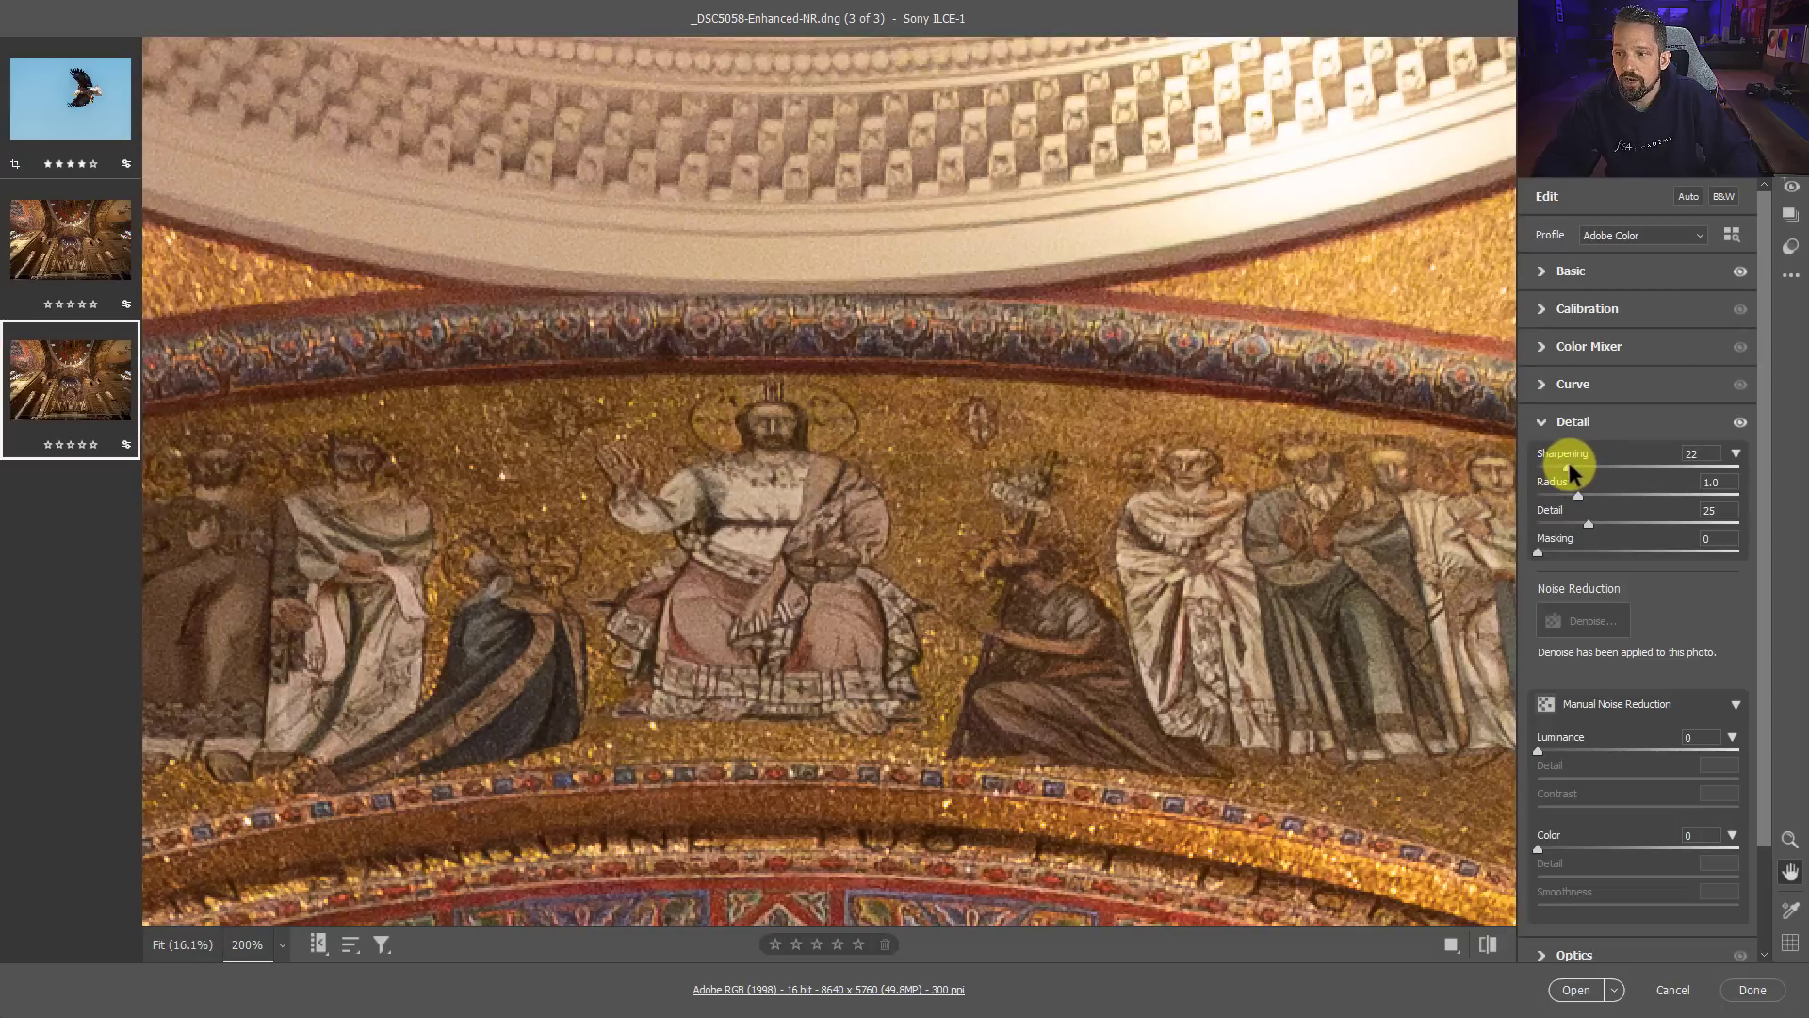
drag(1567, 472, 1558, 473)
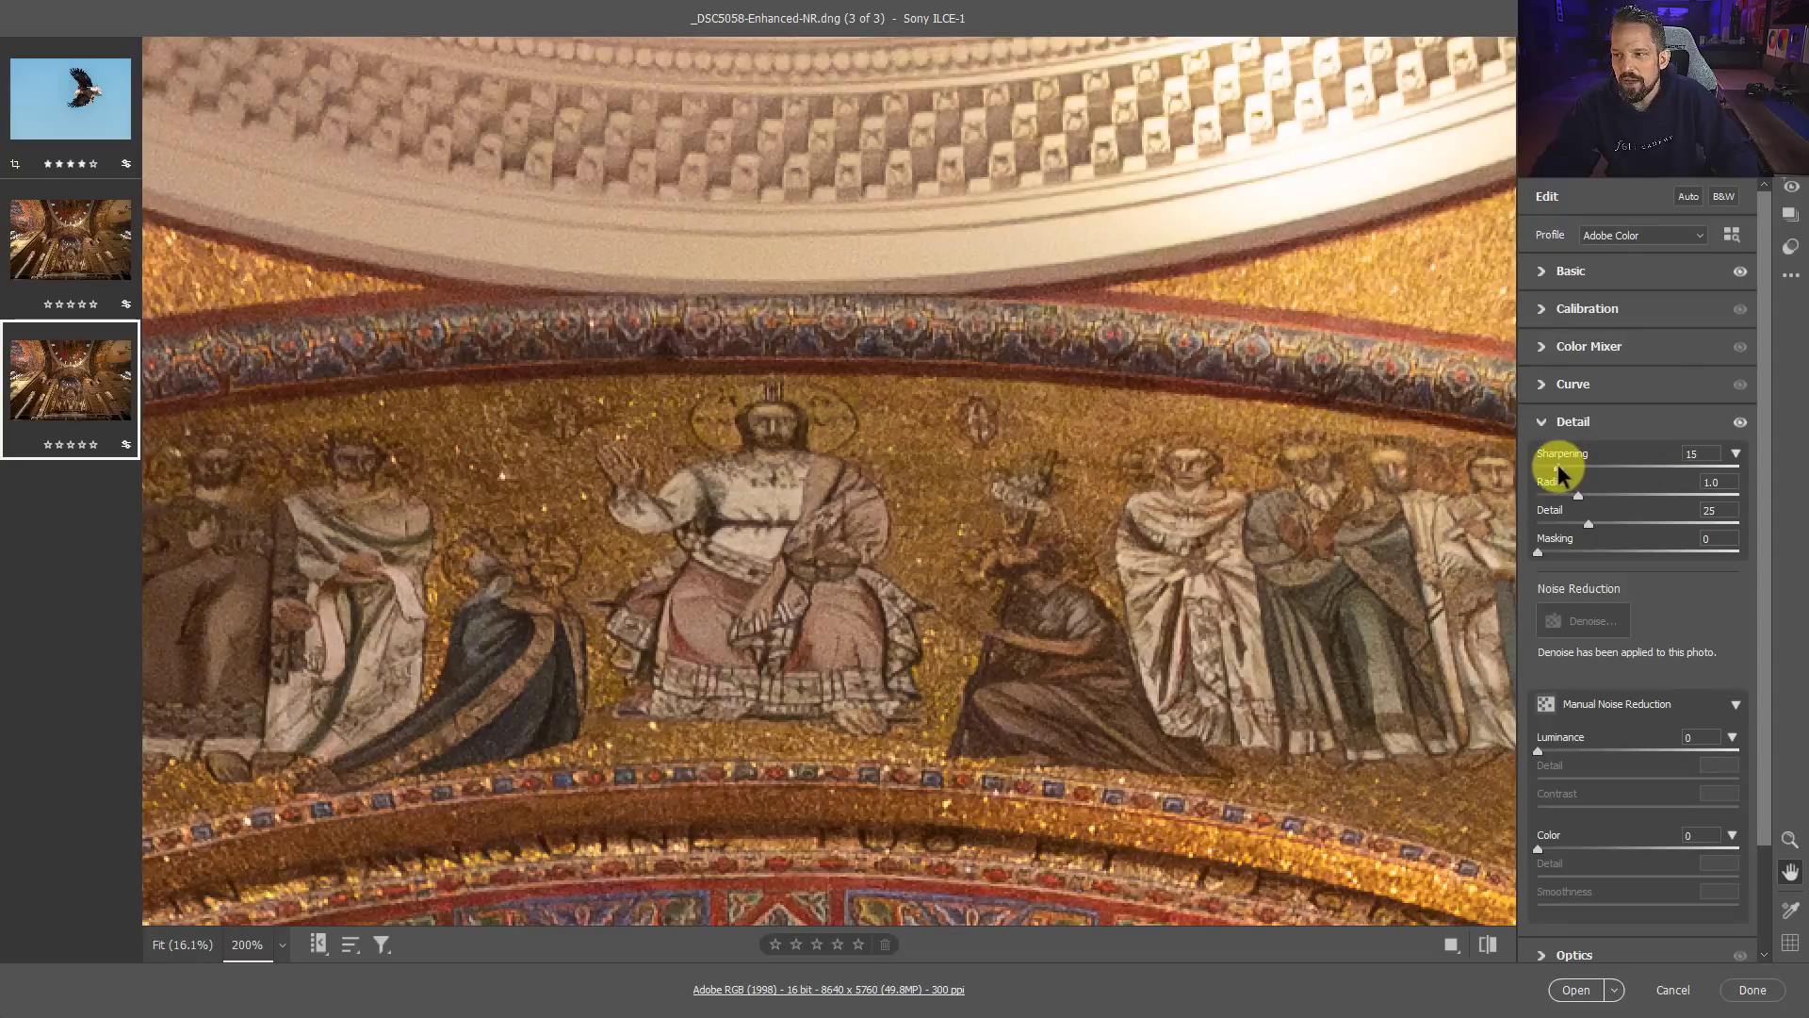
drag(1587, 522, 1599, 528)
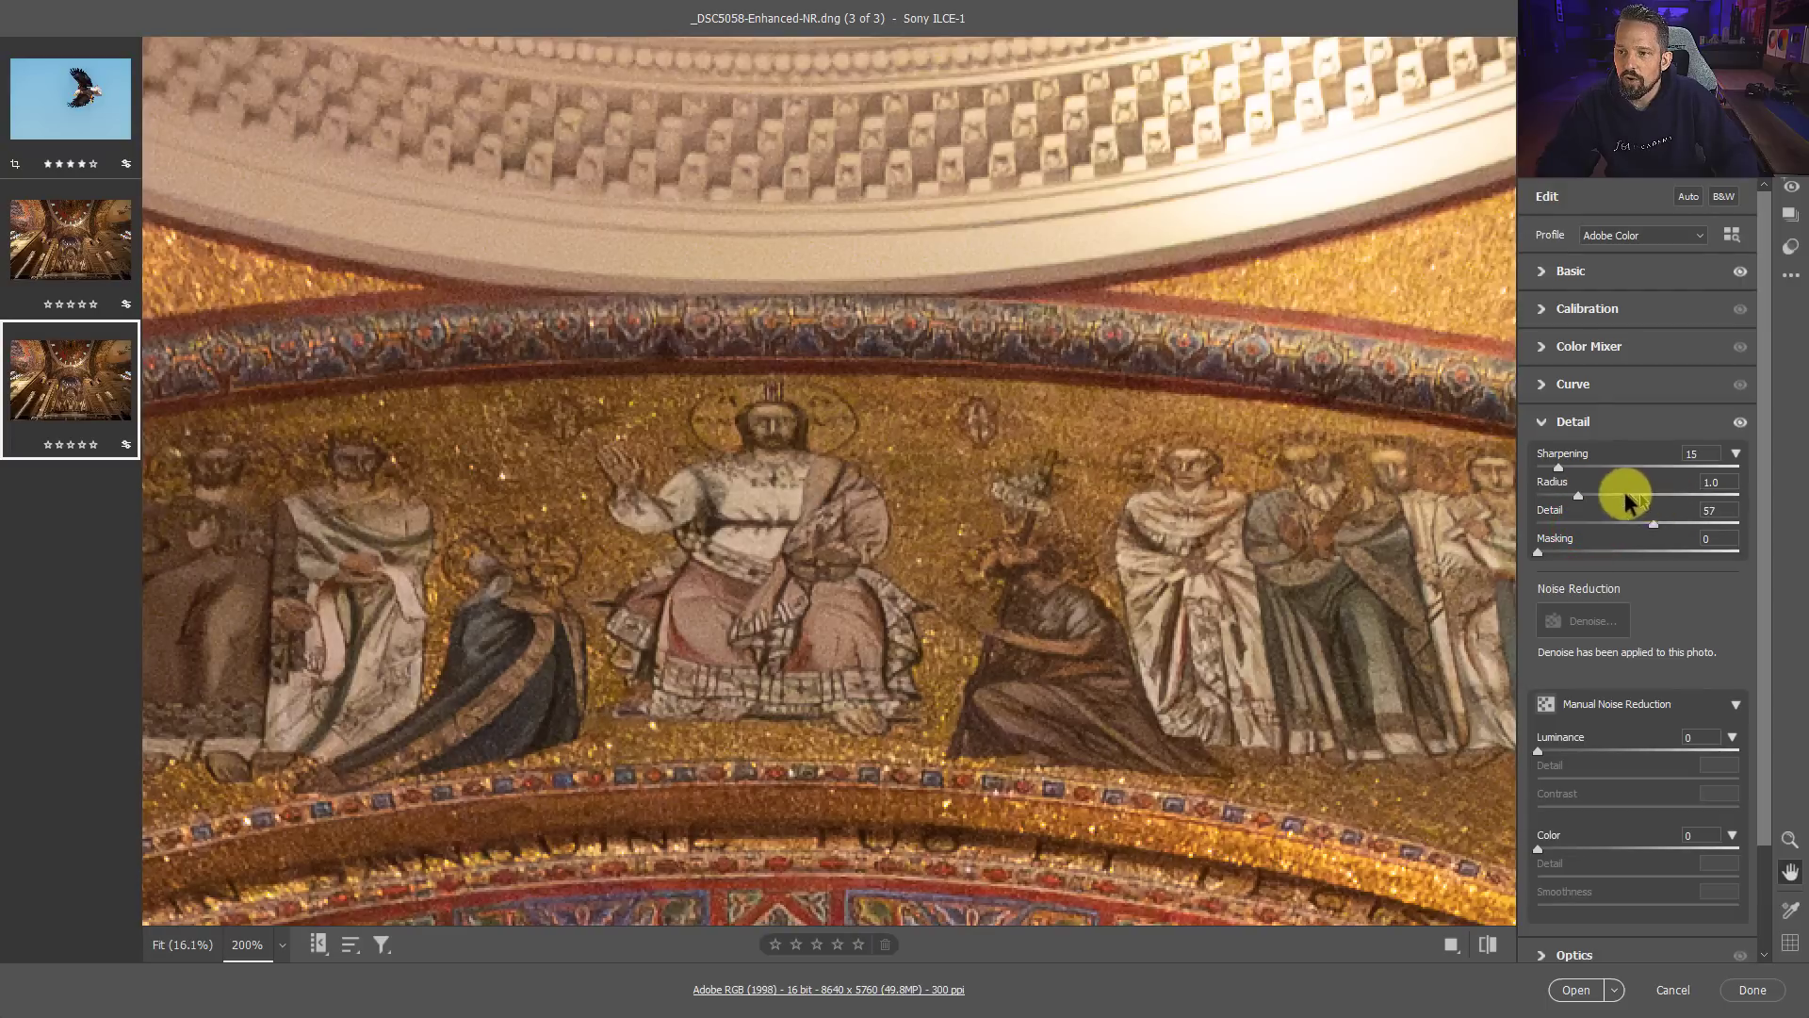
drag(1682, 488, 1562, 486)
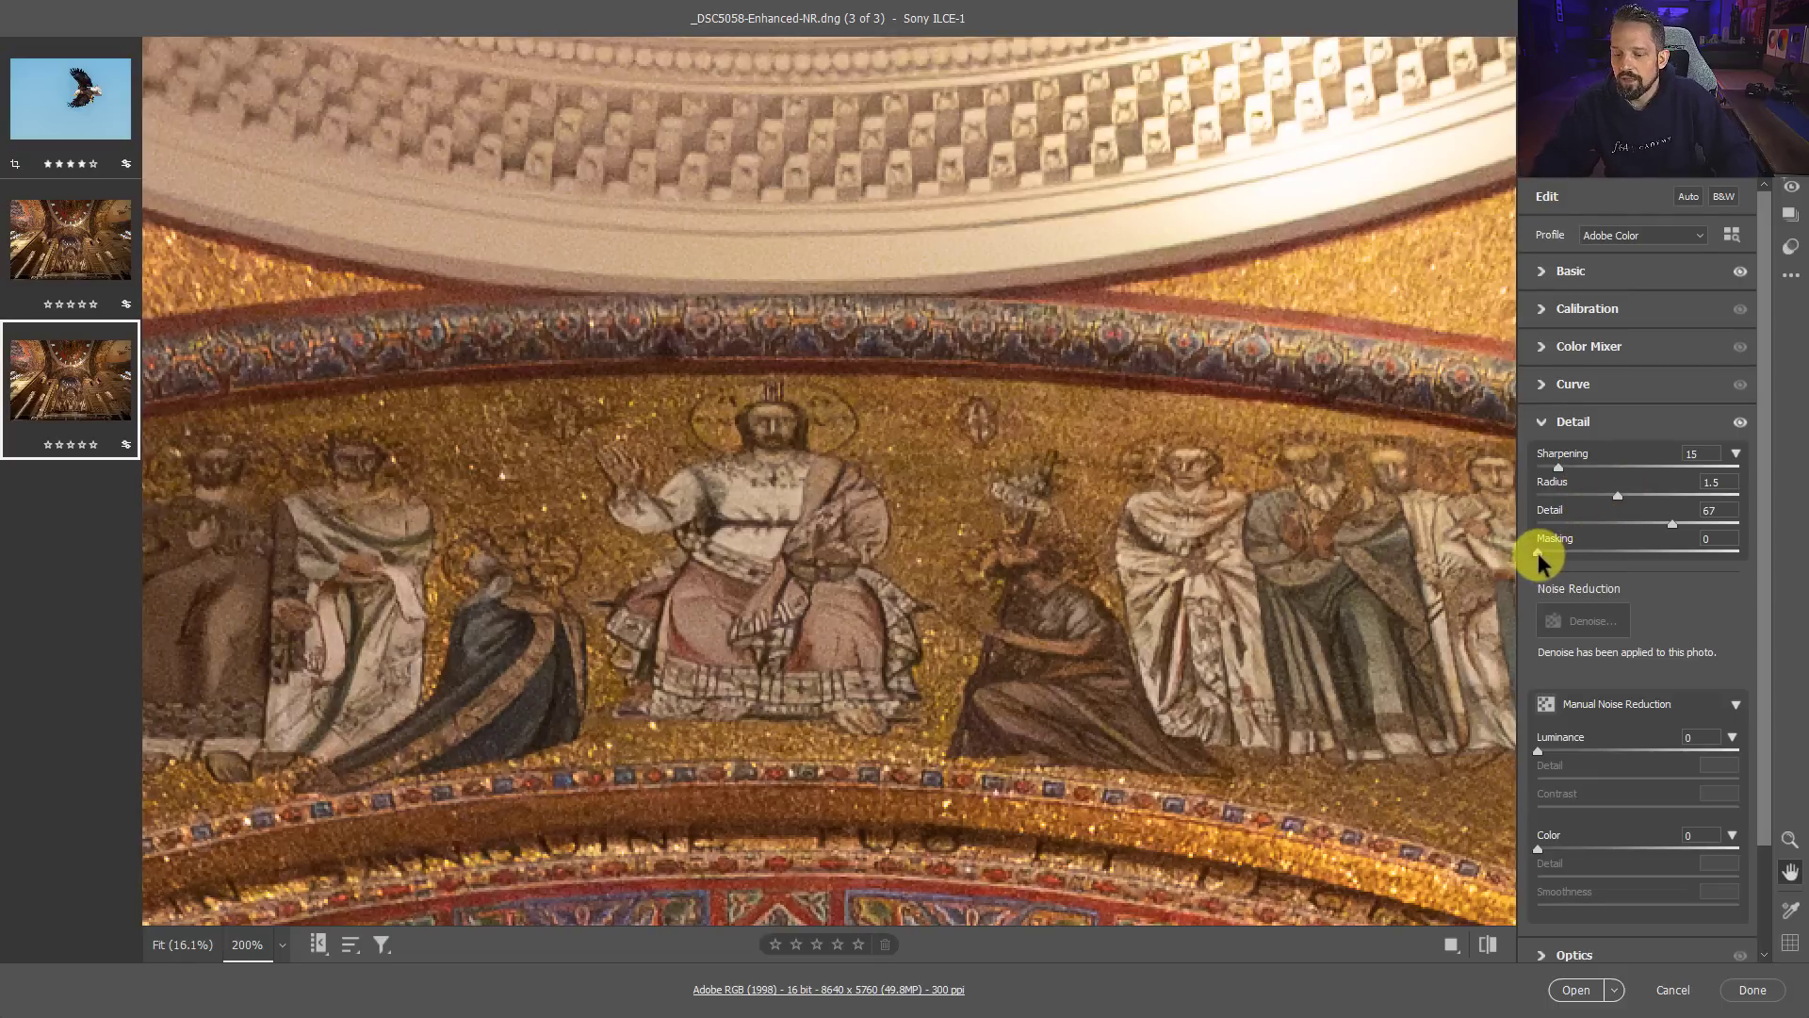
drag(1538, 552, 1687, 548)
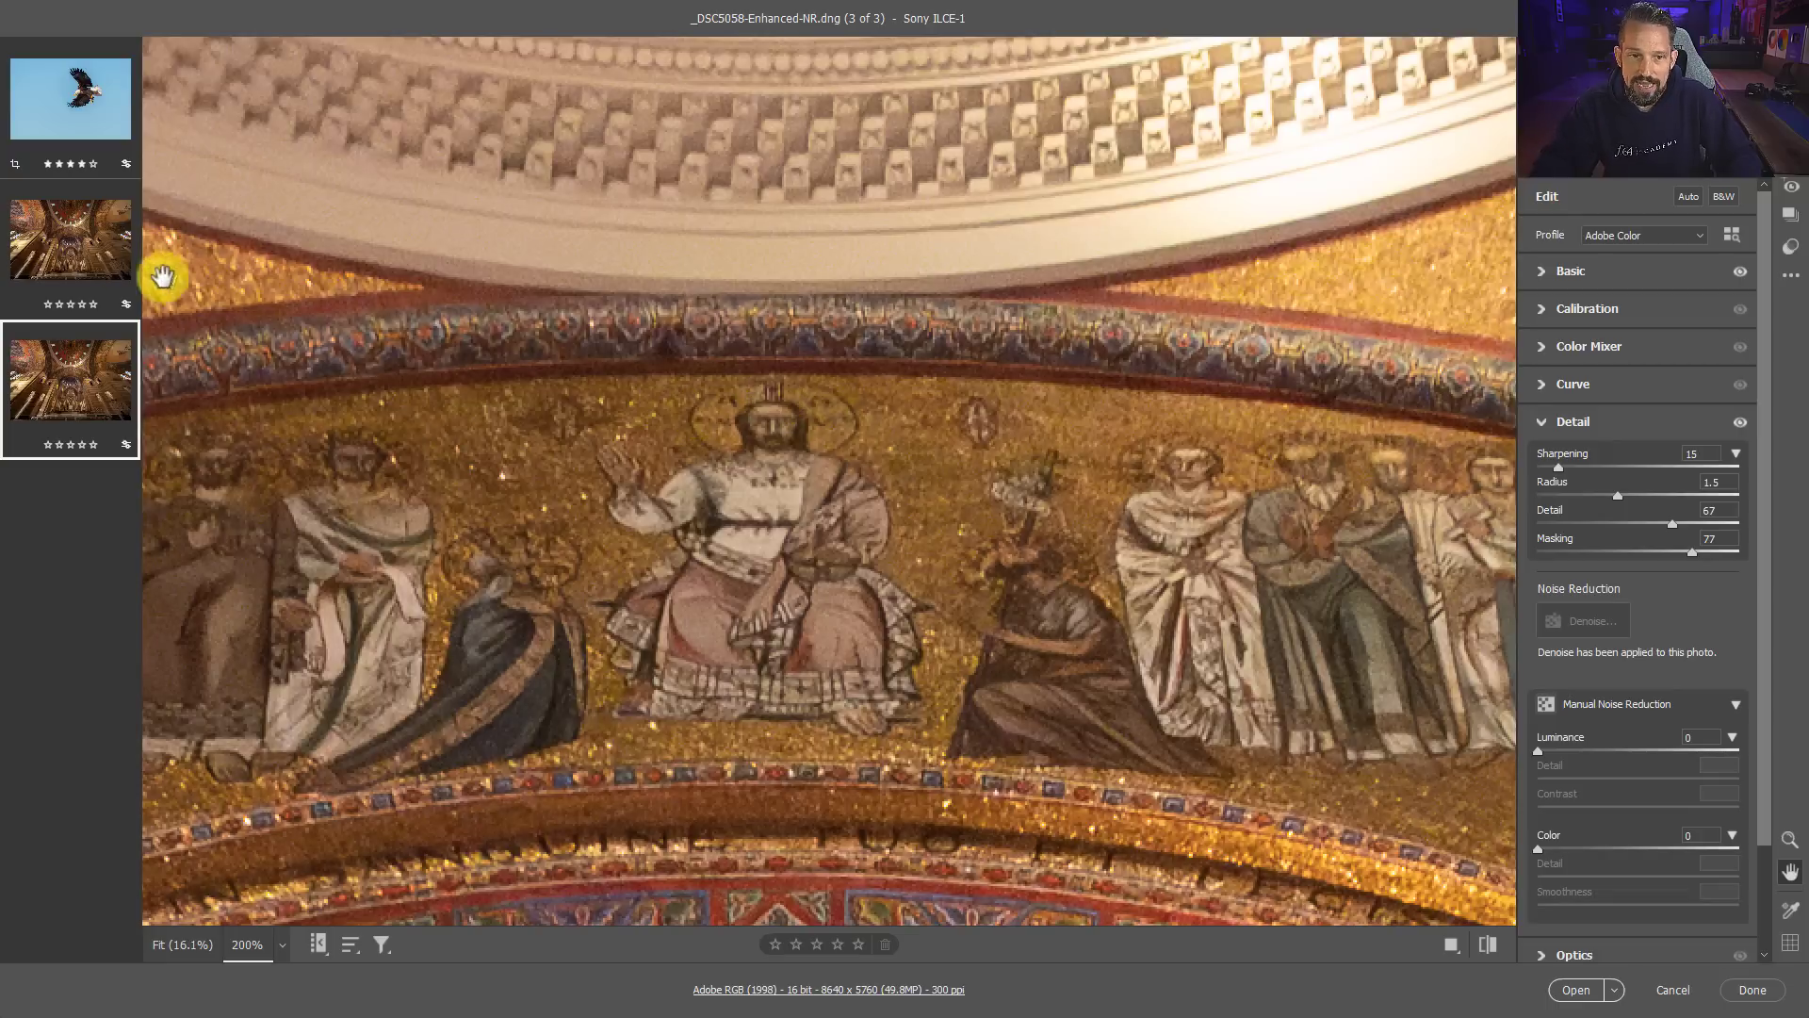
Step: On _DSC5058.ARW set Luminance 26, Color 19, and Sharpening 20 with radius 1.2, detail 64, masking 60
click(72, 242)
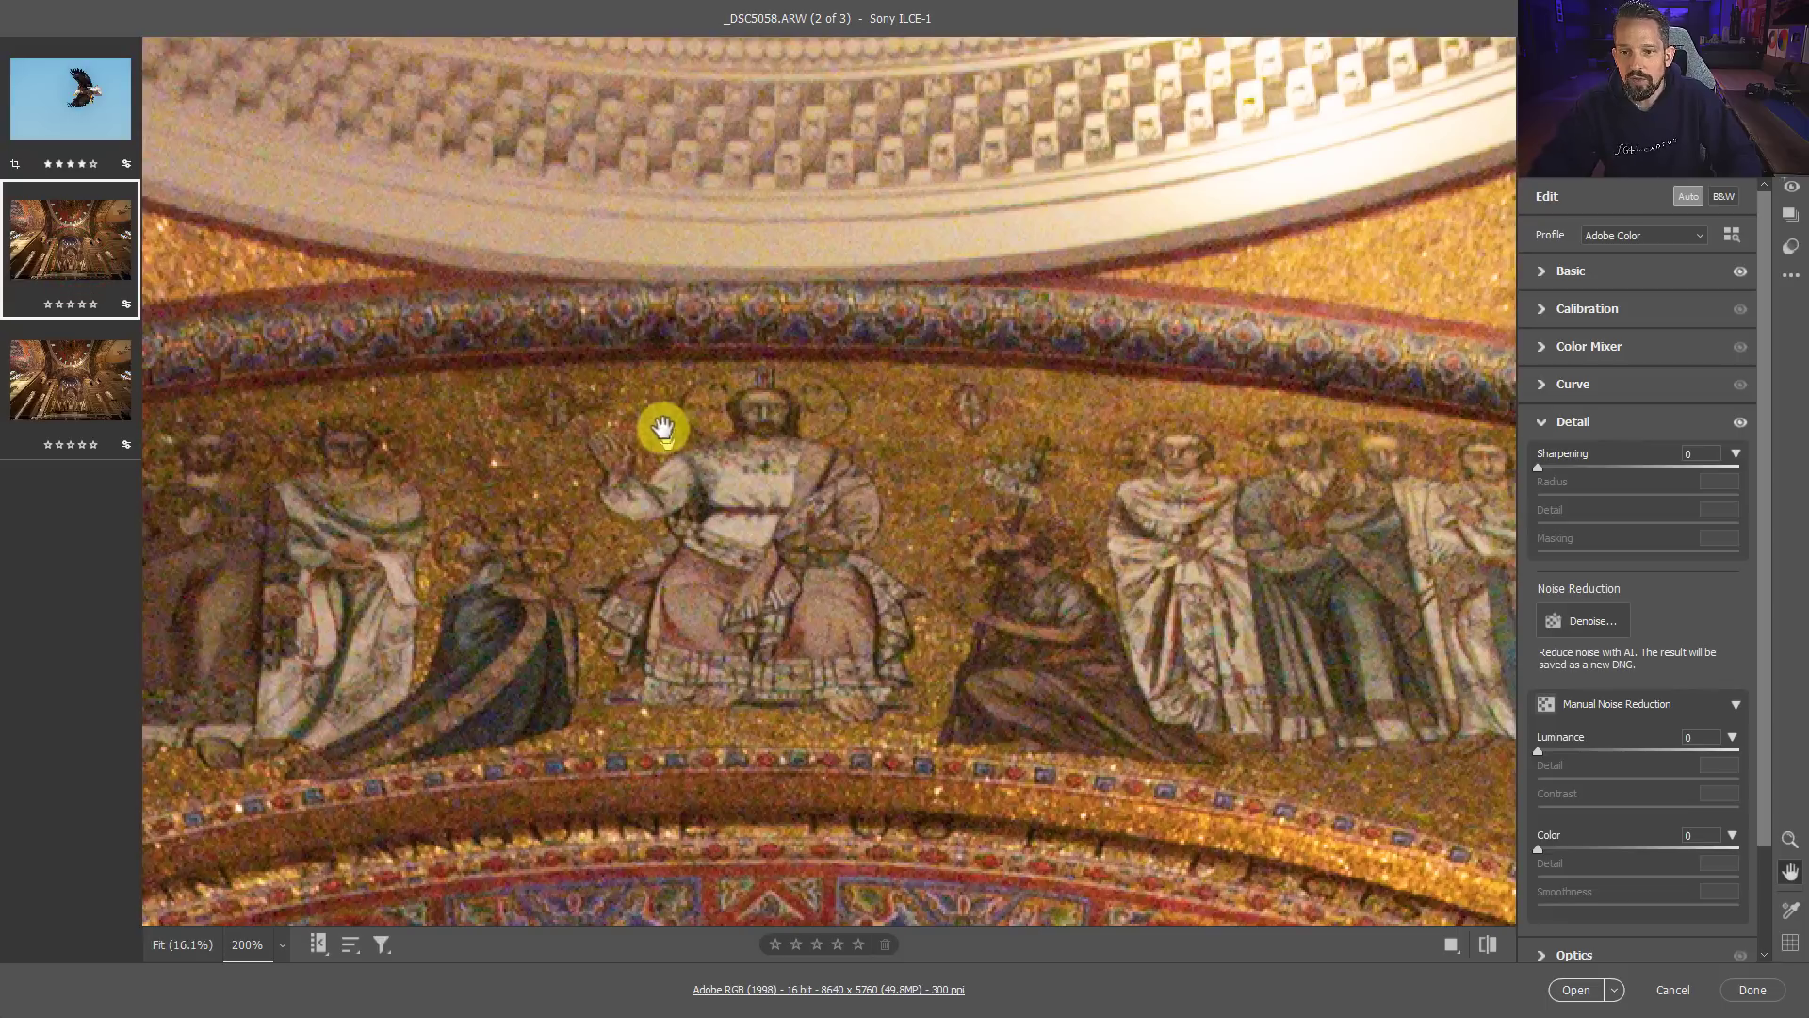
drag(662, 428, 738, 456)
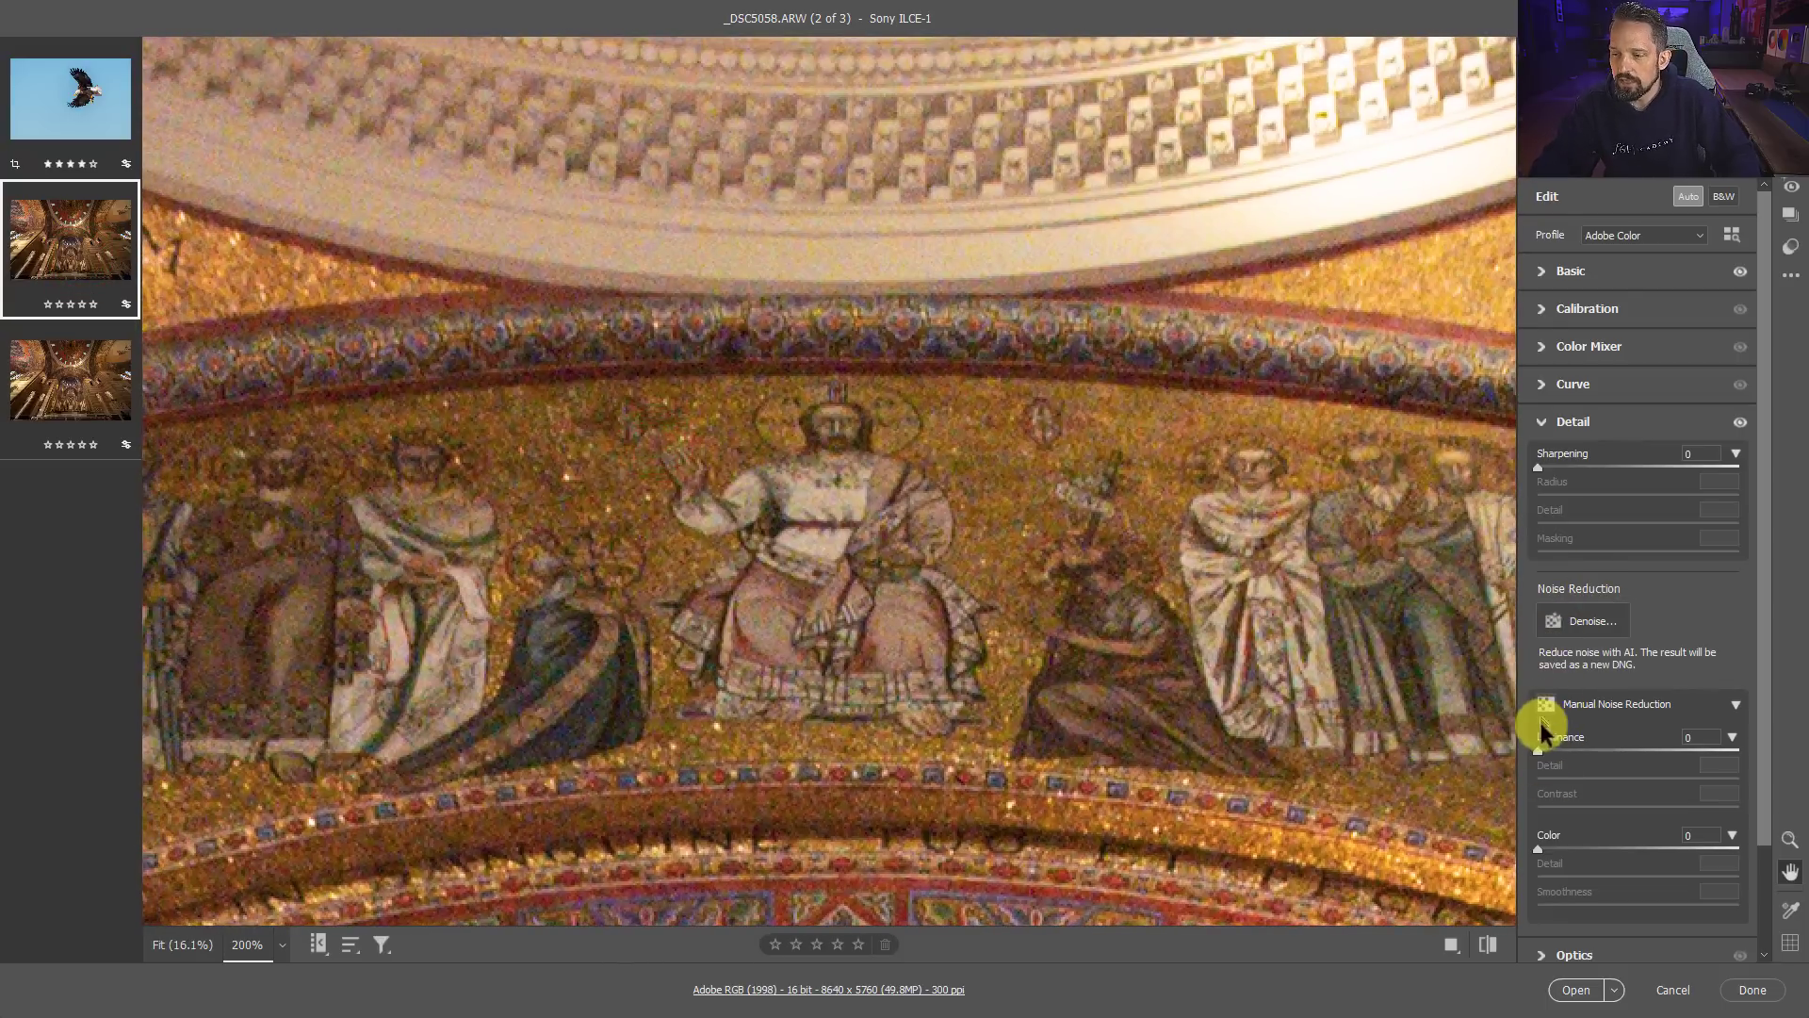
drag(1539, 749, 1588, 749)
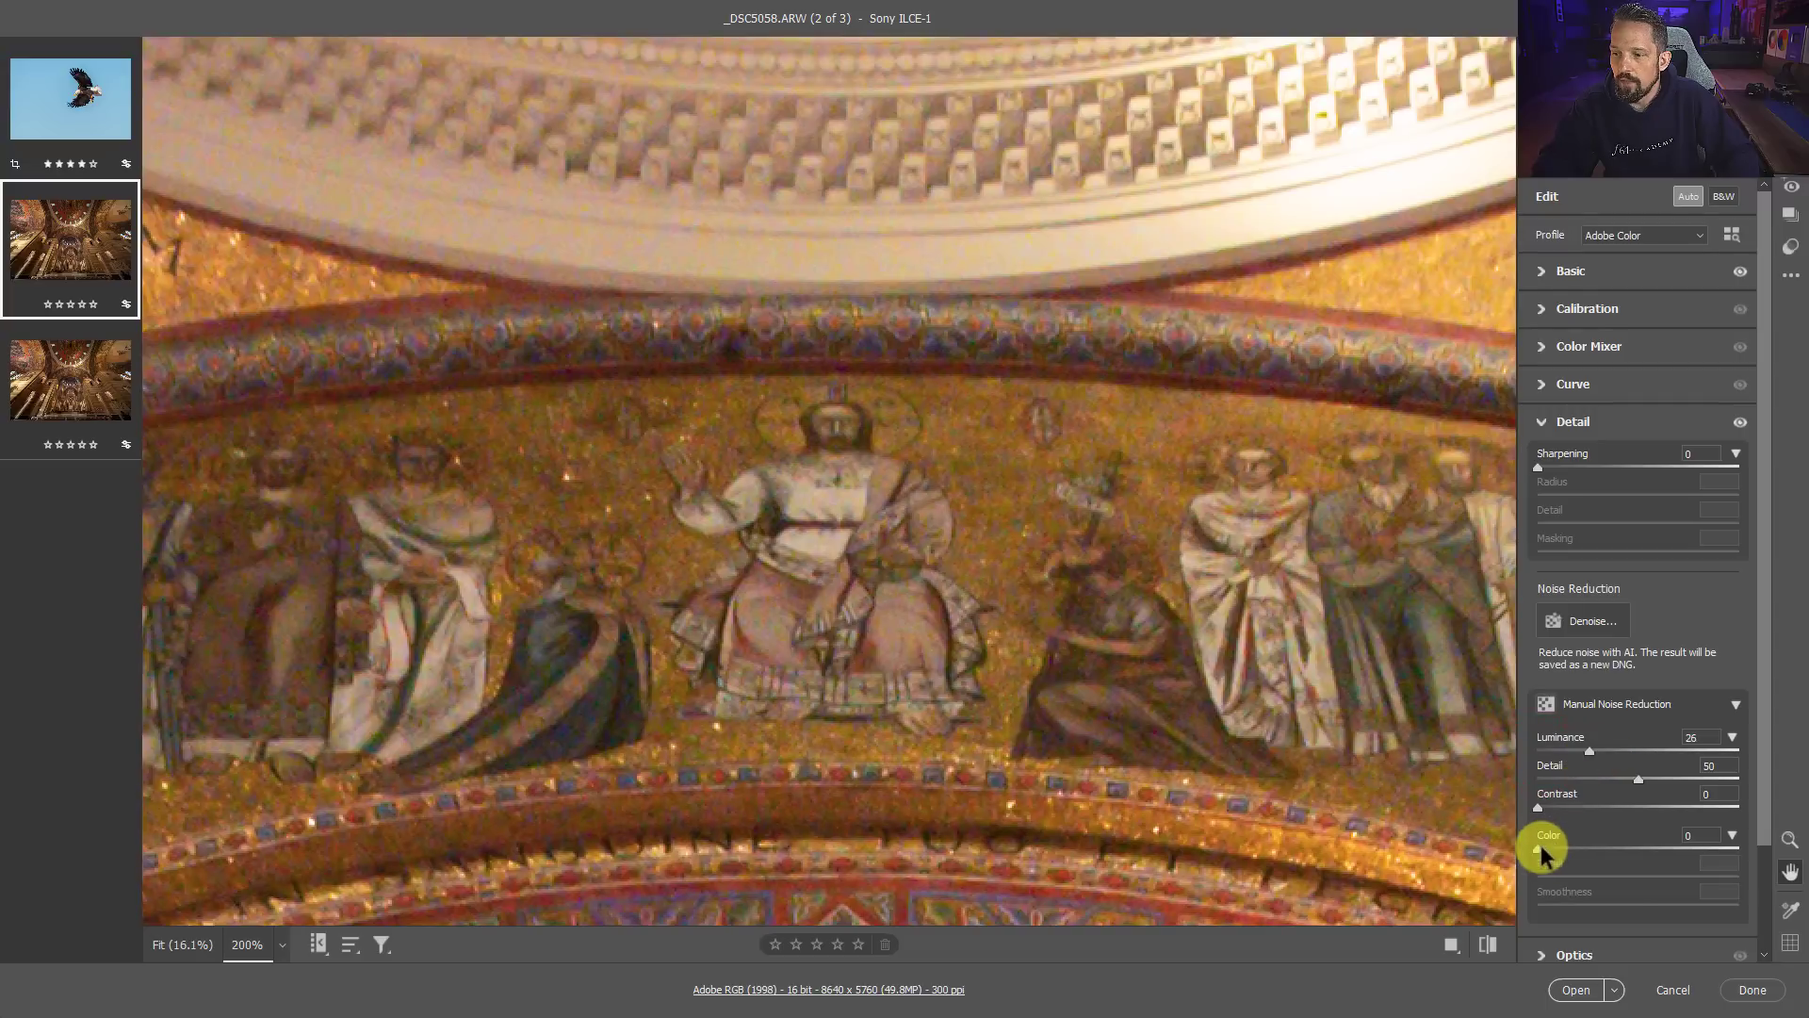
drag(1539, 848, 1576, 847)
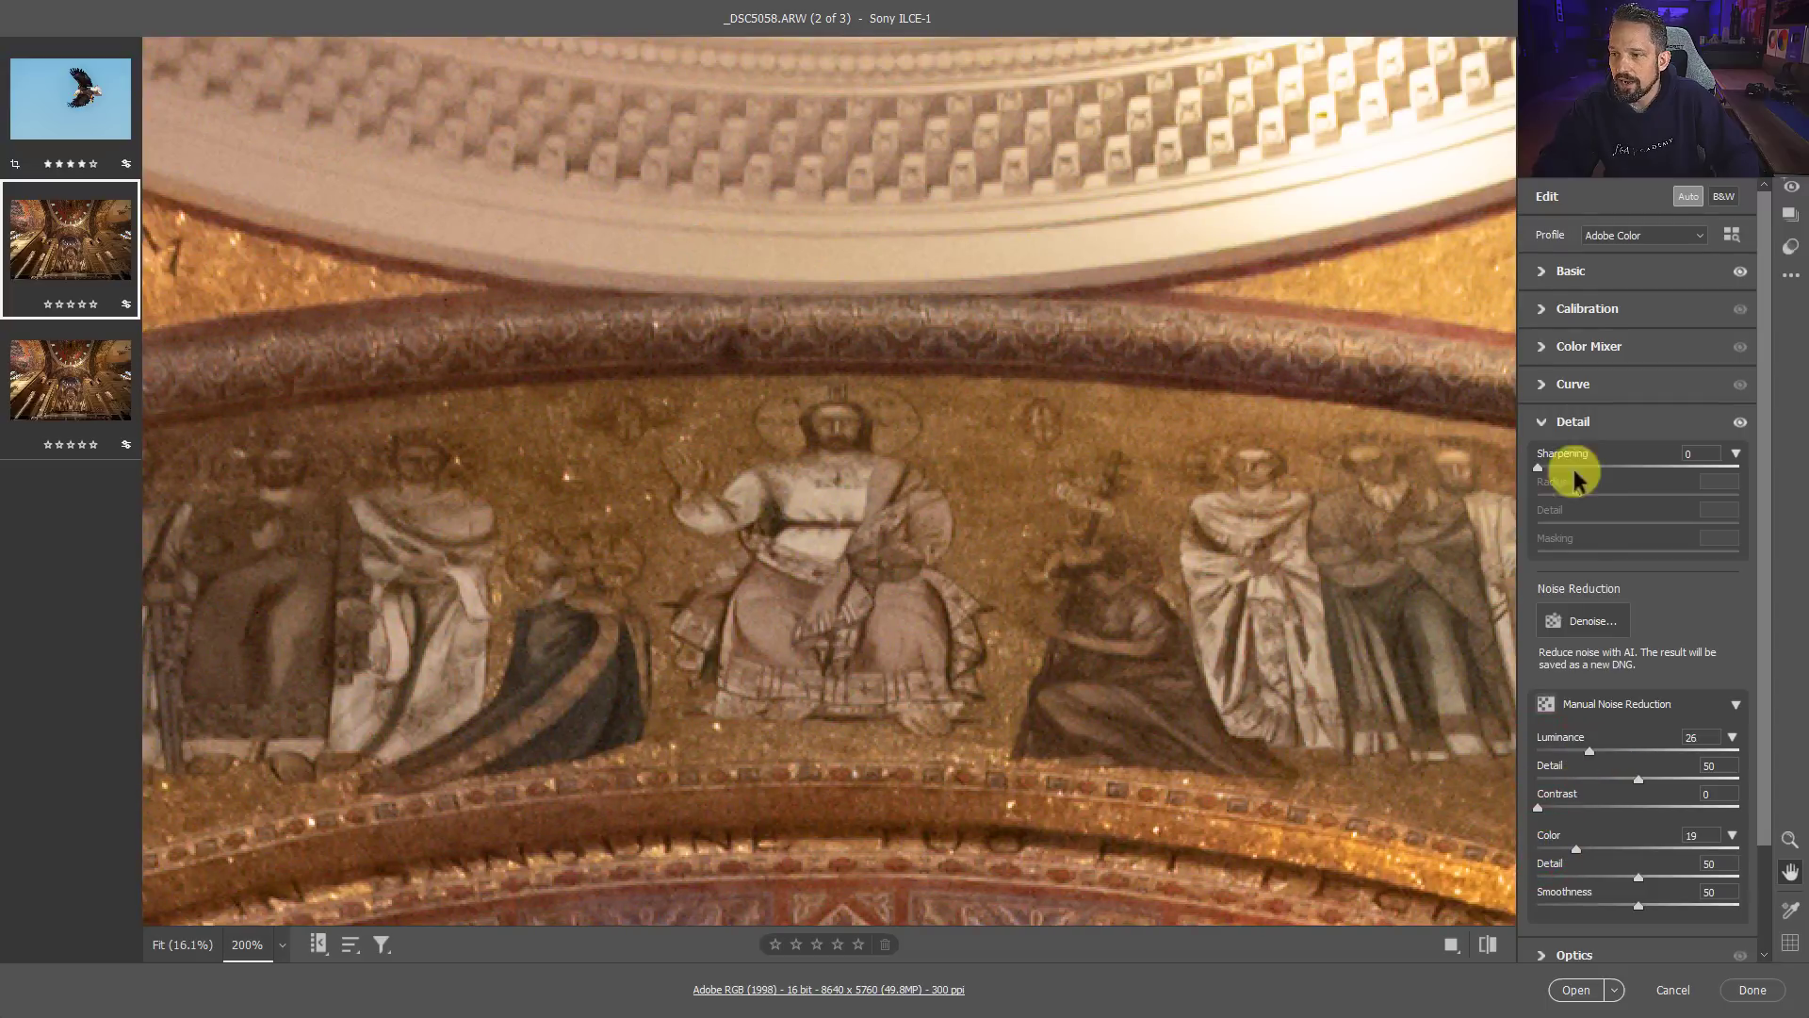
mouse_move(1541, 465)
mouse_down()
mouse_move(1660, 523)
mouse_move(1565, 467)
mouse_up()
drag(1539, 552, 1657, 553)
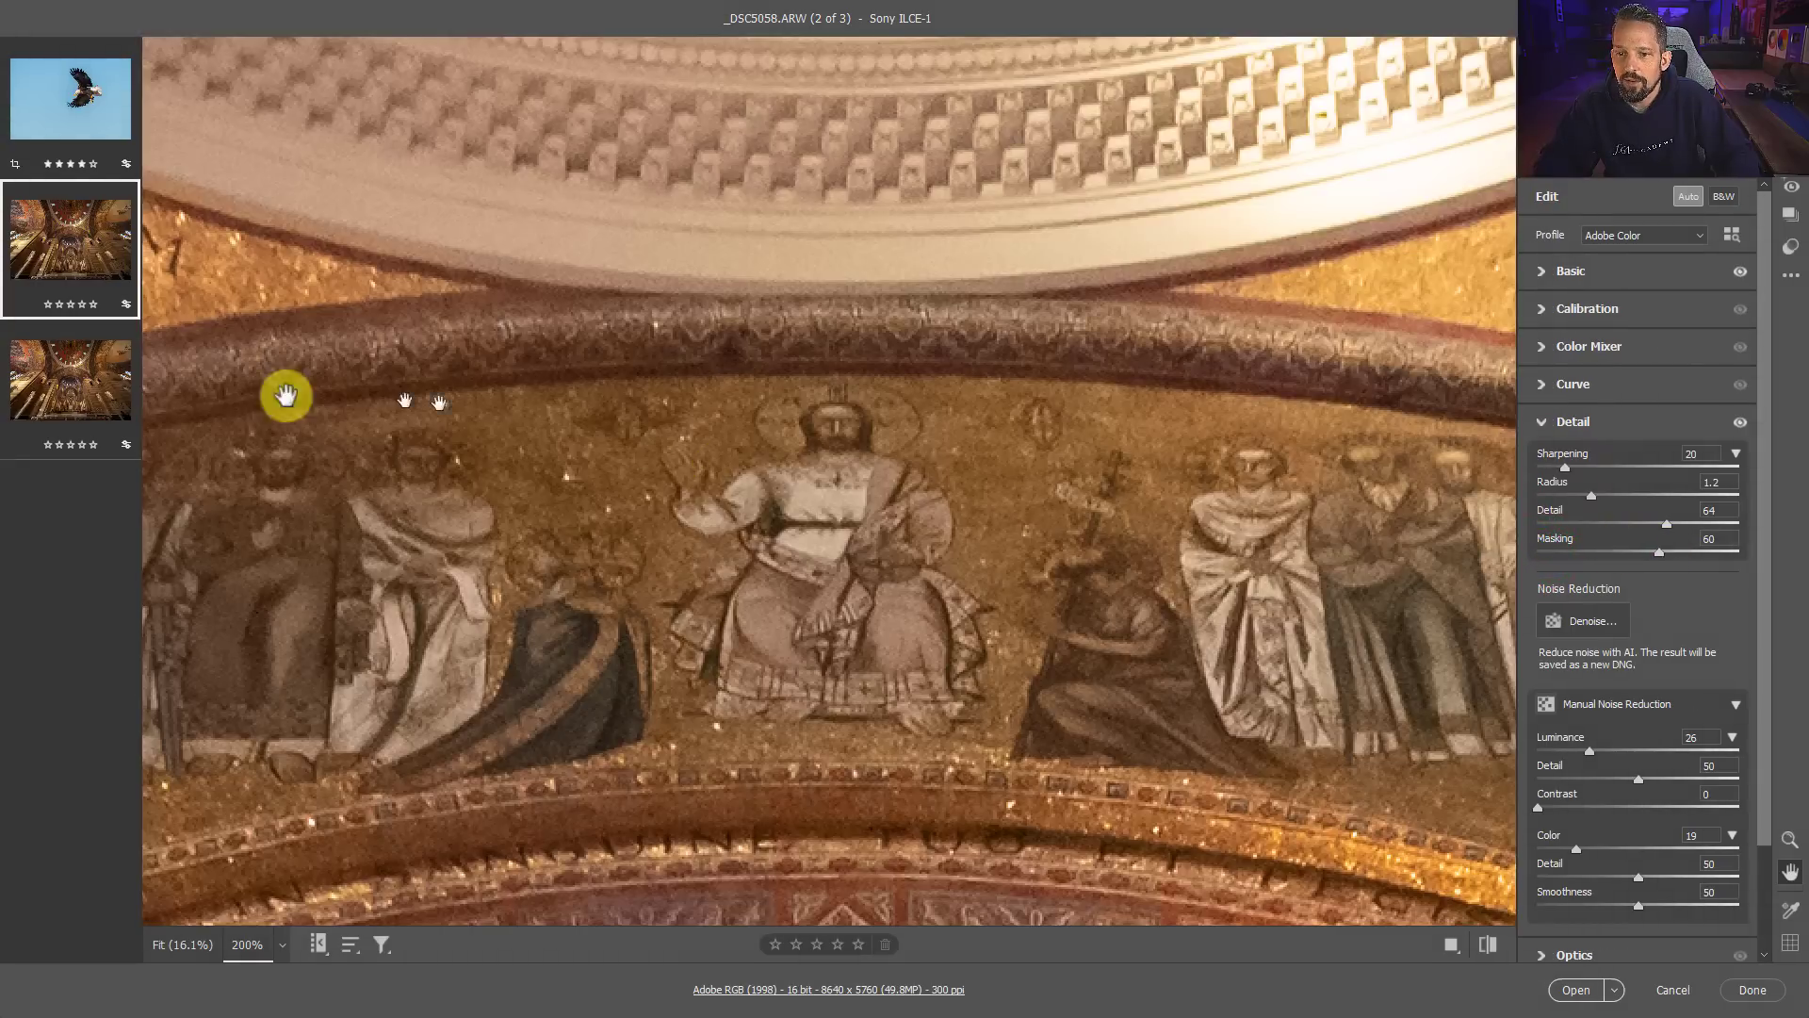
click(83, 386)
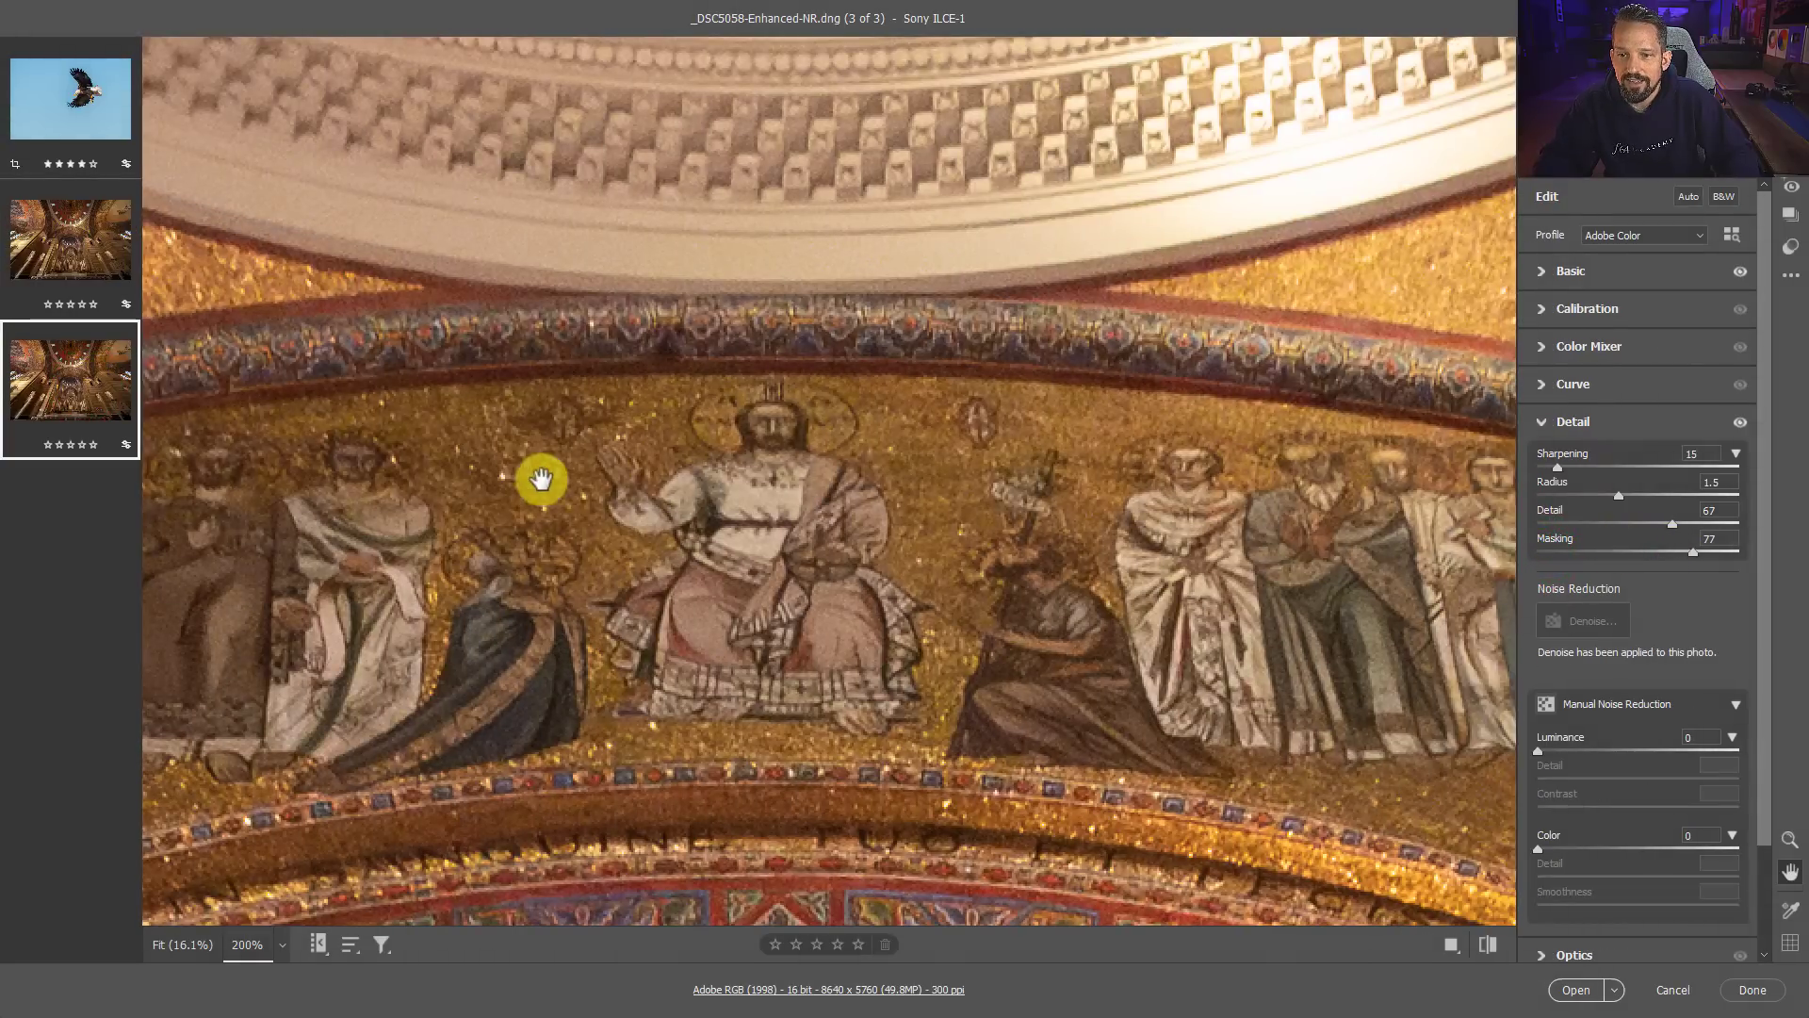
drag(572, 472, 631, 468)
mouse_move(66, 259)
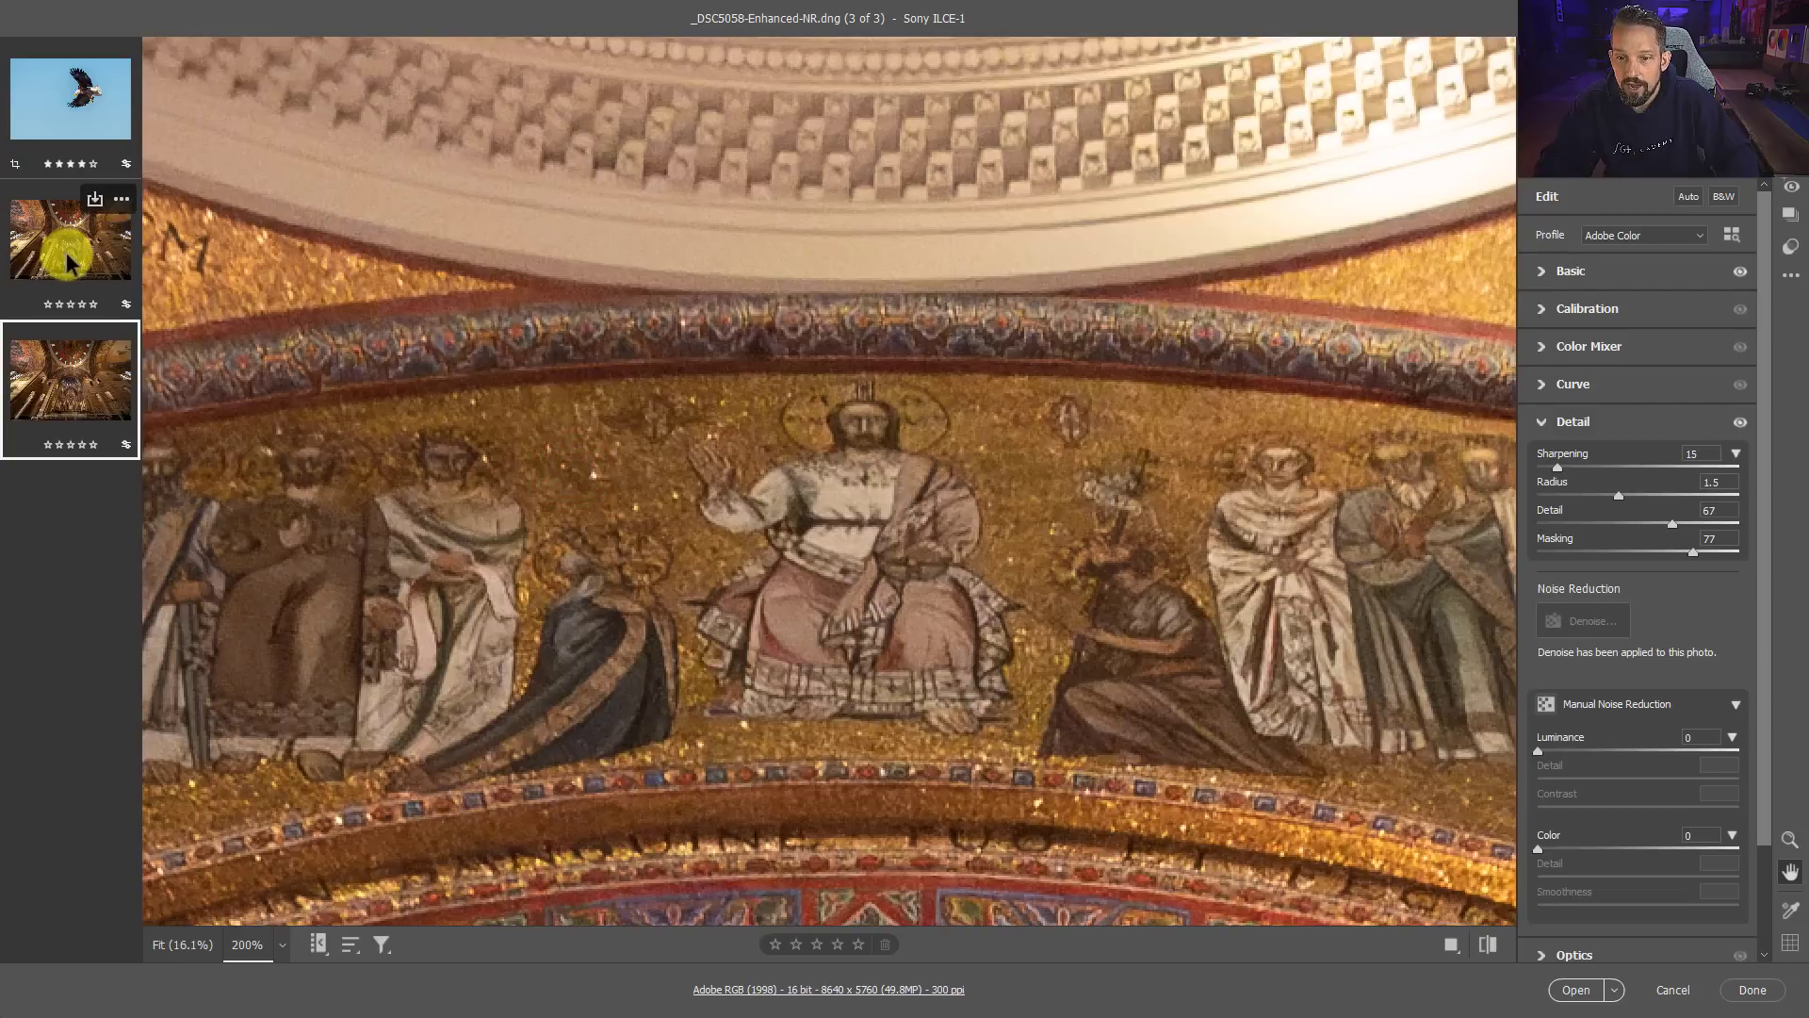
click(68, 254)
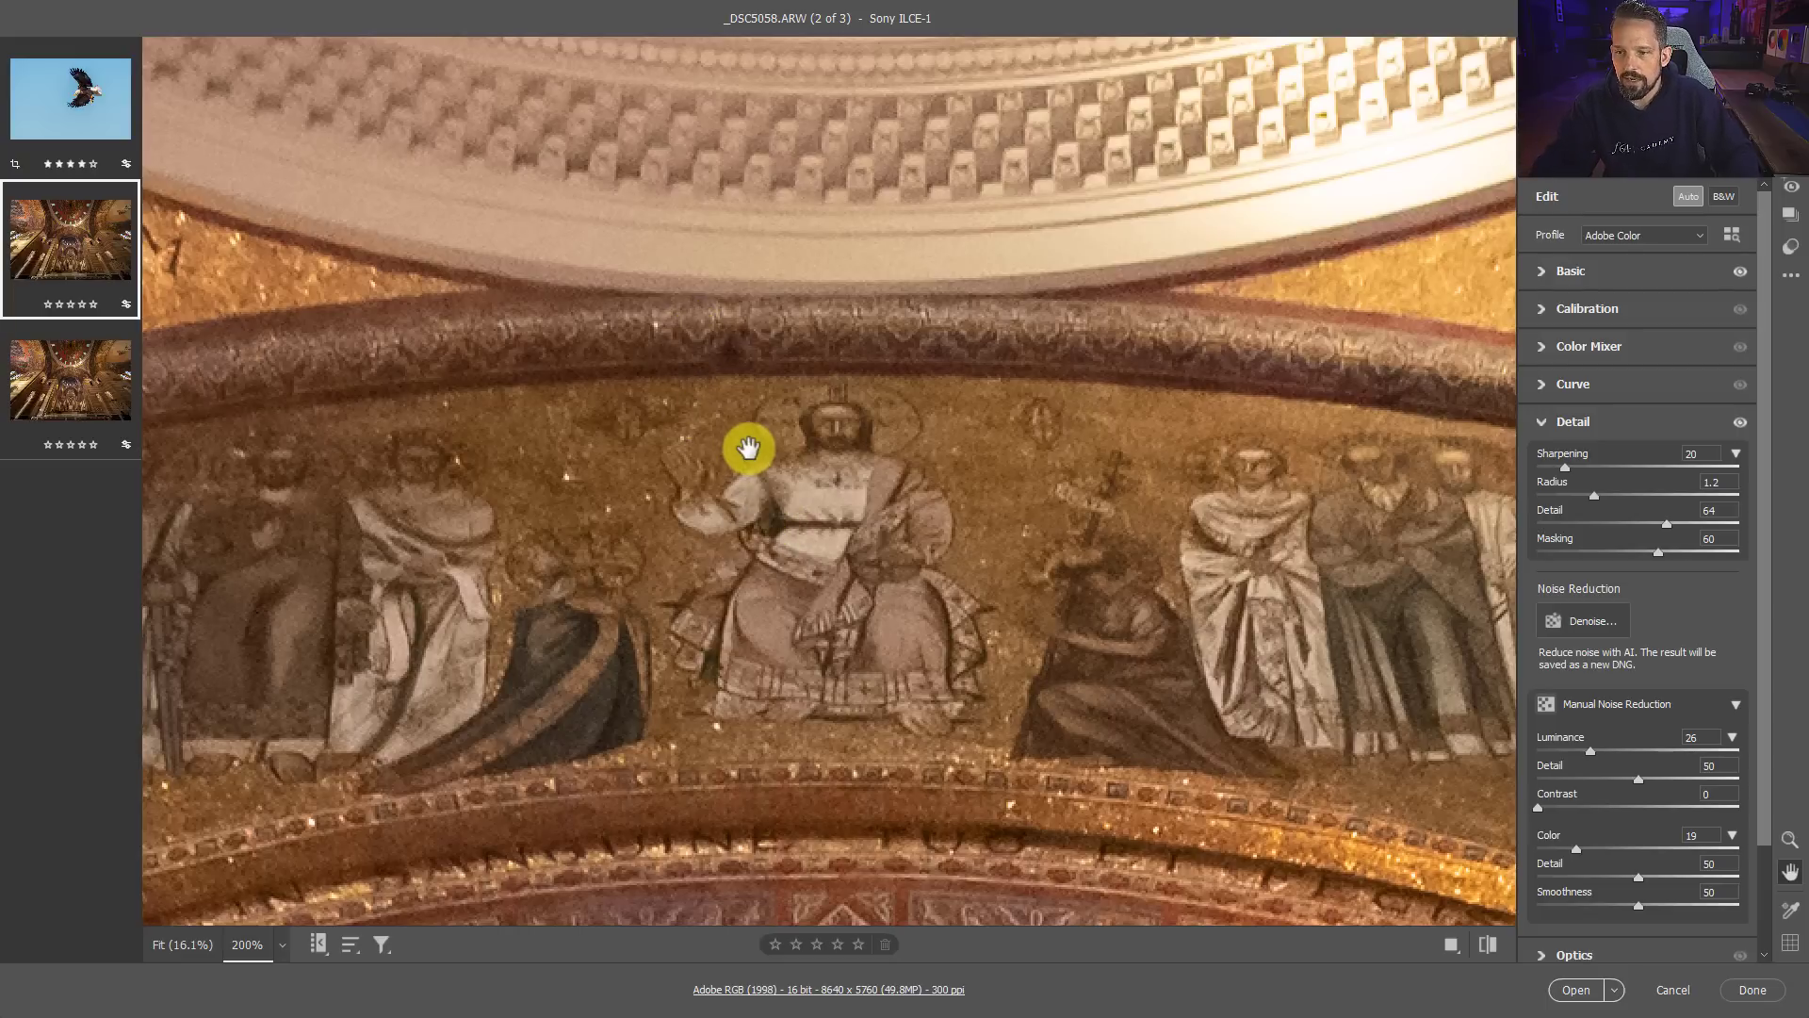
click(90, 380)
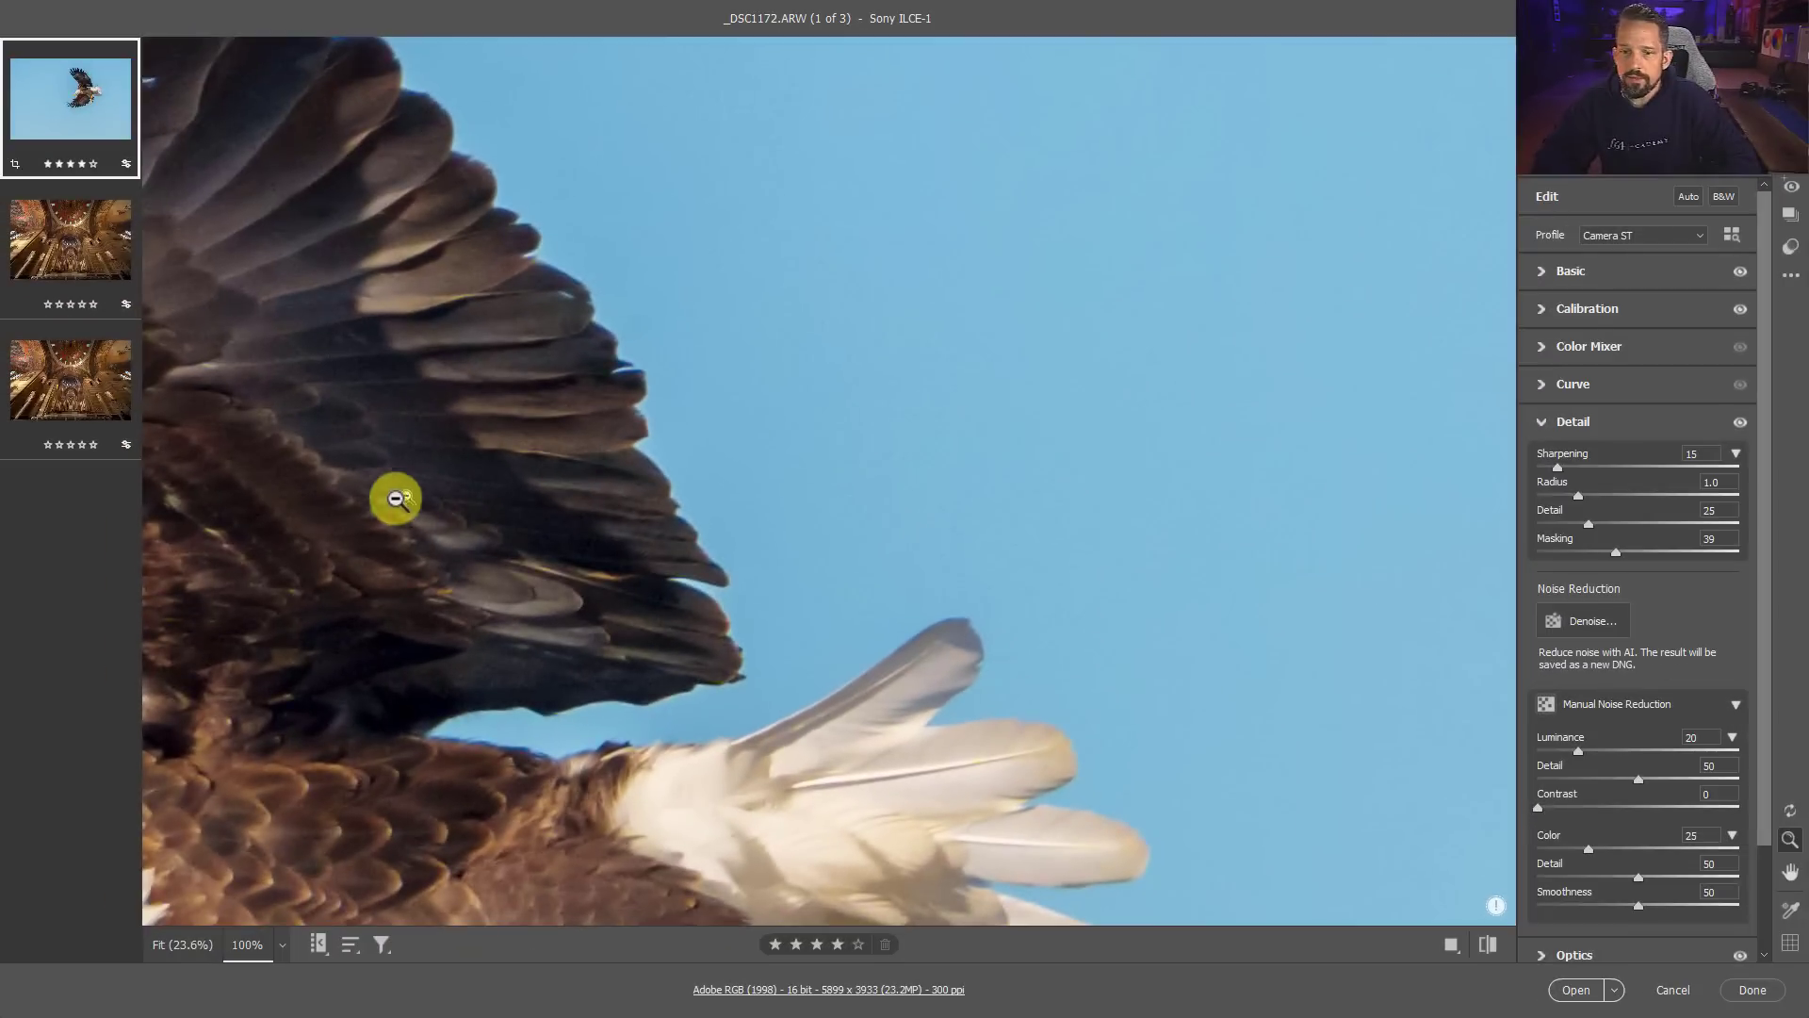
Step: Zoom the eagle photo to 200% on the eagle's head
drag(702, 335, 949, 432)
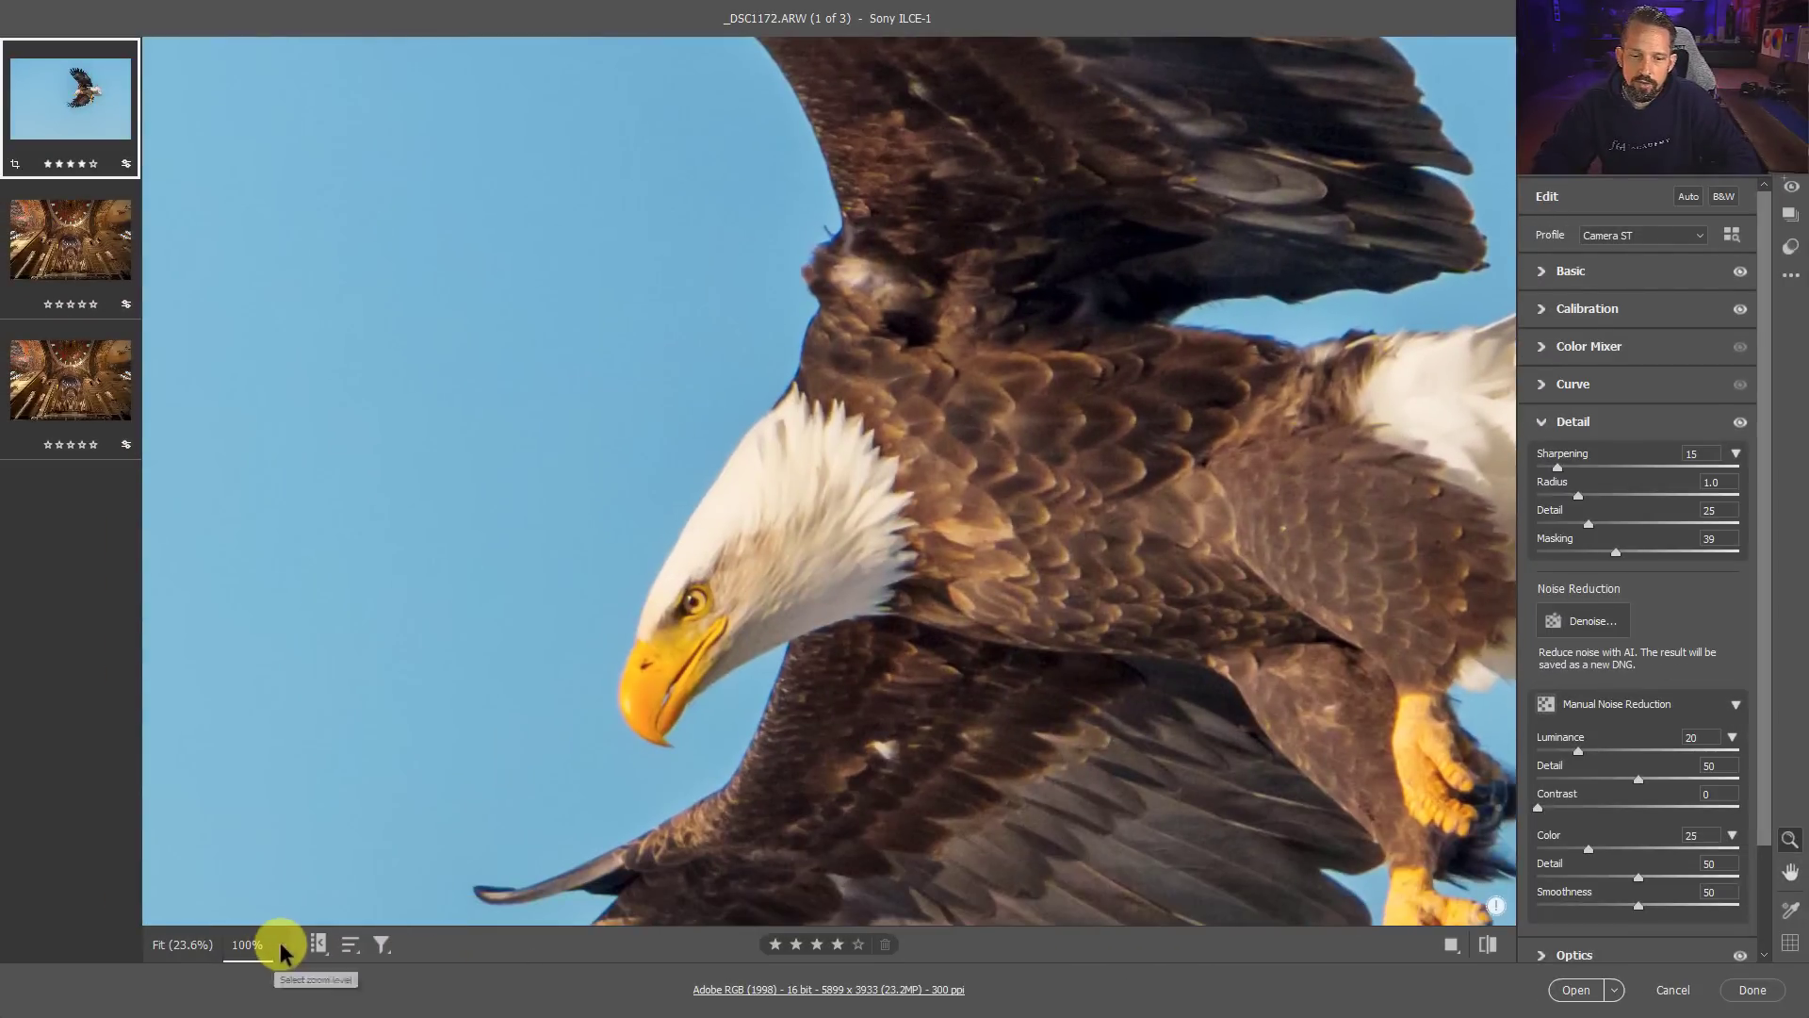
click(280, 944)
click(323, 771)
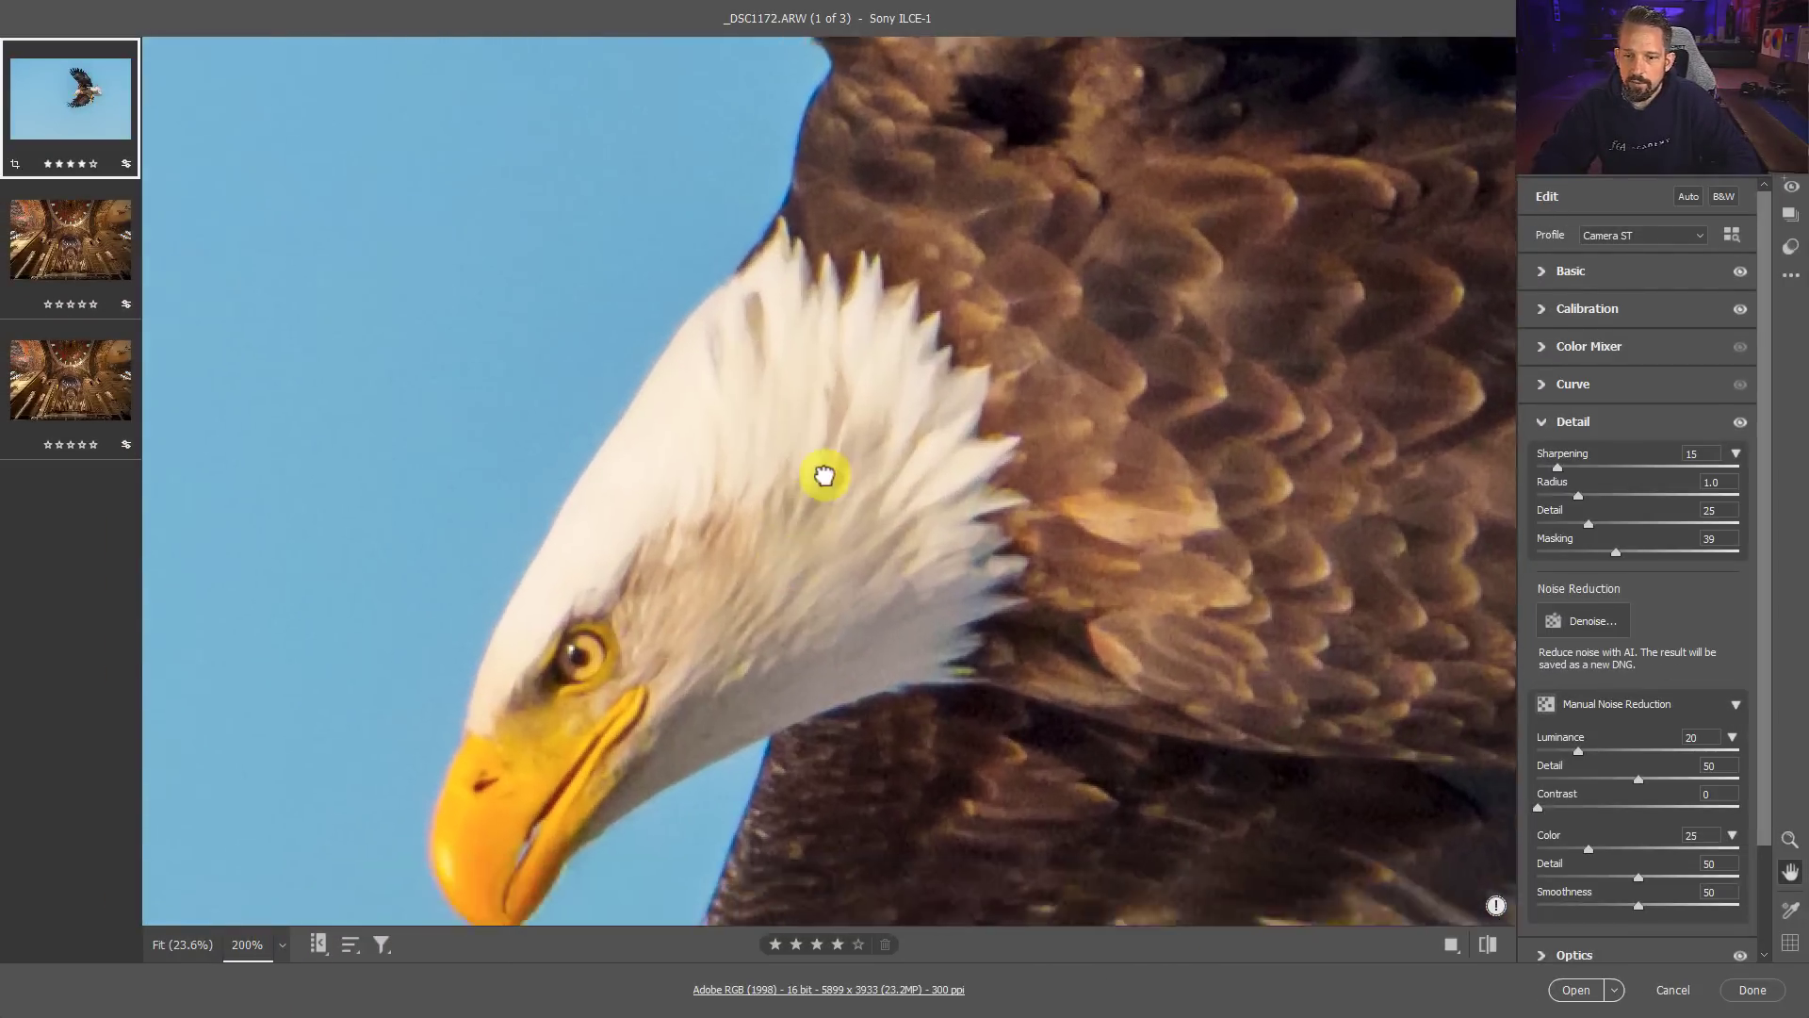
drag(823, 472, 931, 235)
key(z)
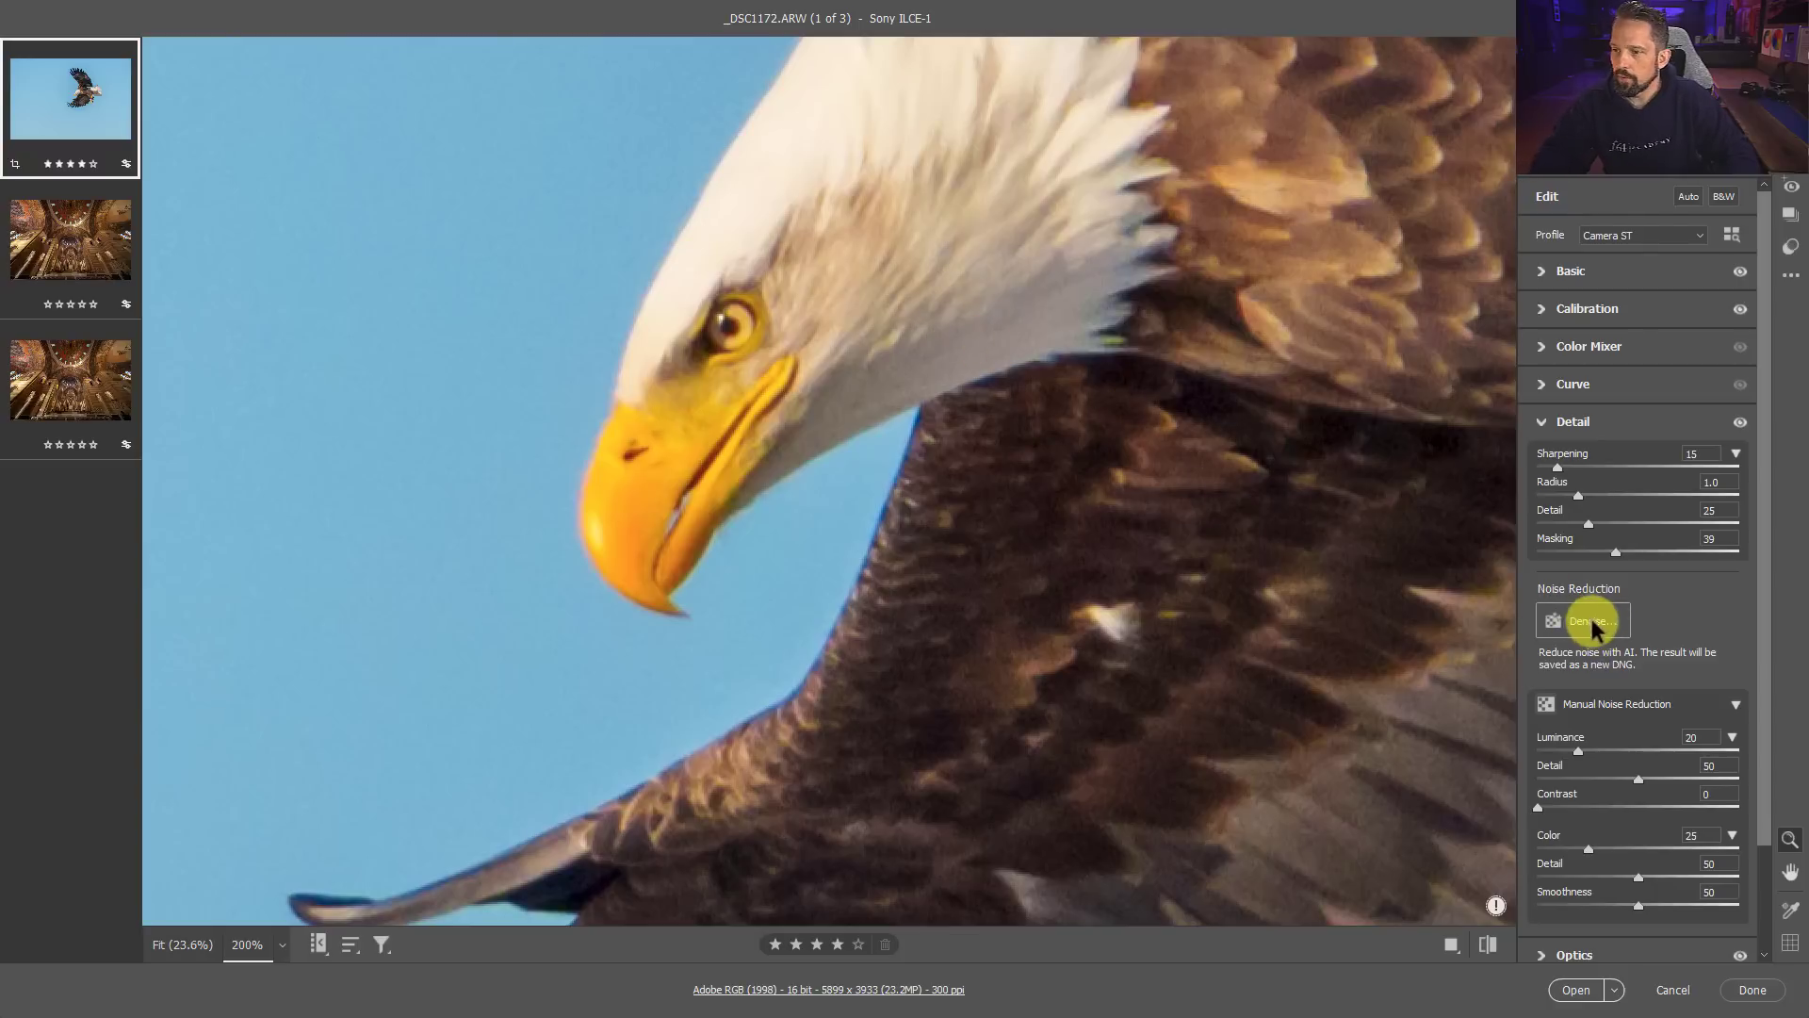
Step: Drop Sharpening, Luminance and Color noise reduction to 0 in the Detail panel
drag(1557, 469, 1506, 517)
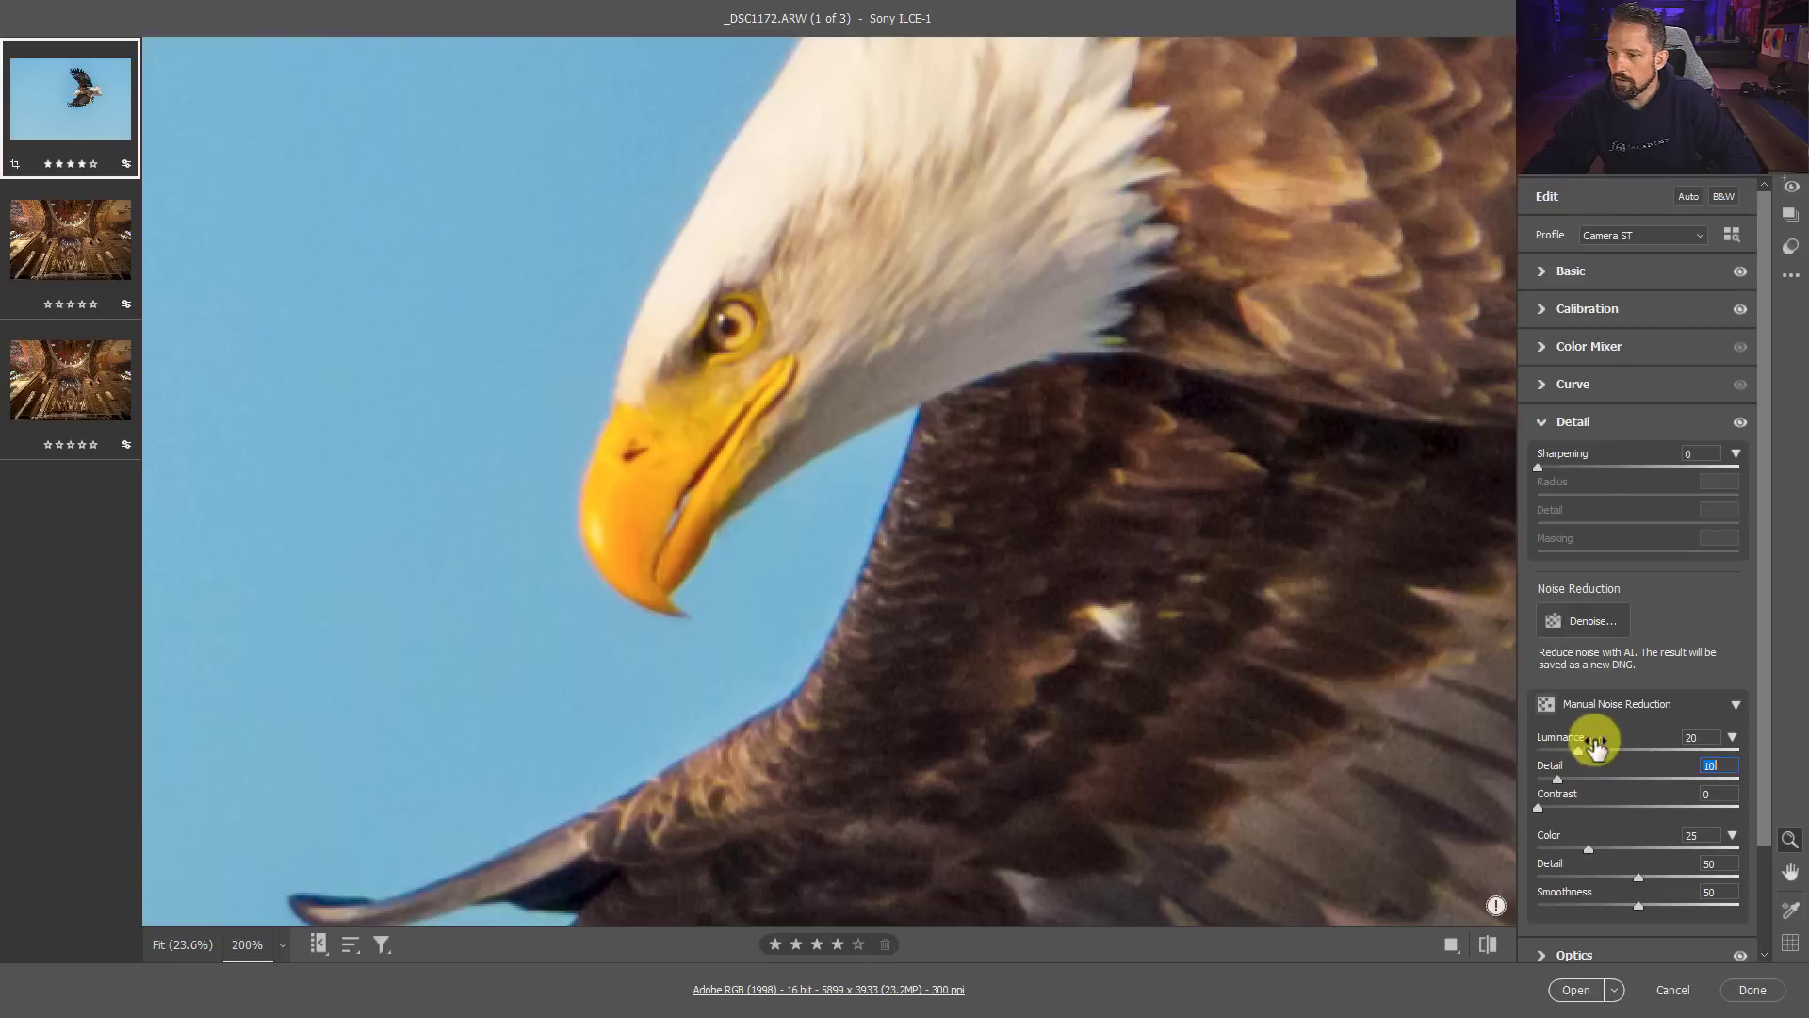
drag(1594, 747, 1561, 745)
drag(1600, 851, 1536, 854)
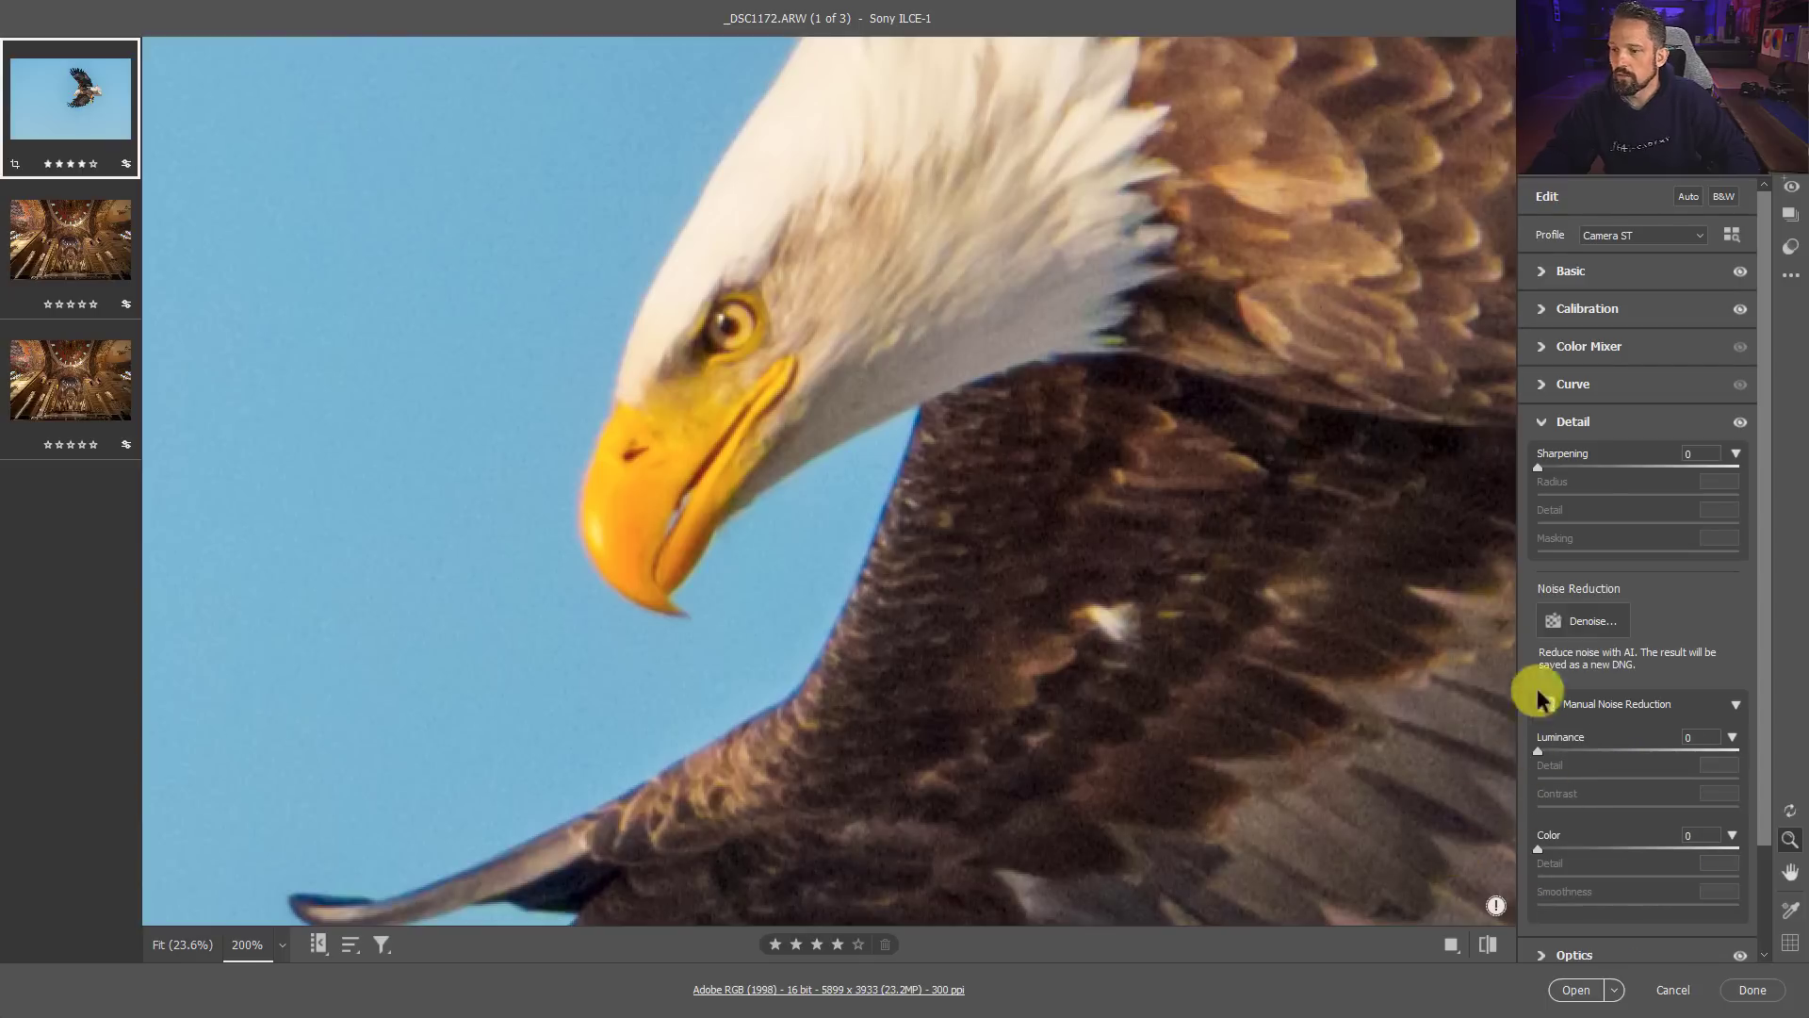
Step: Open Denoise for _DSC1172.ARW and settle the Amount at 32 after comparing the eagle's eye
click(1590, 620)
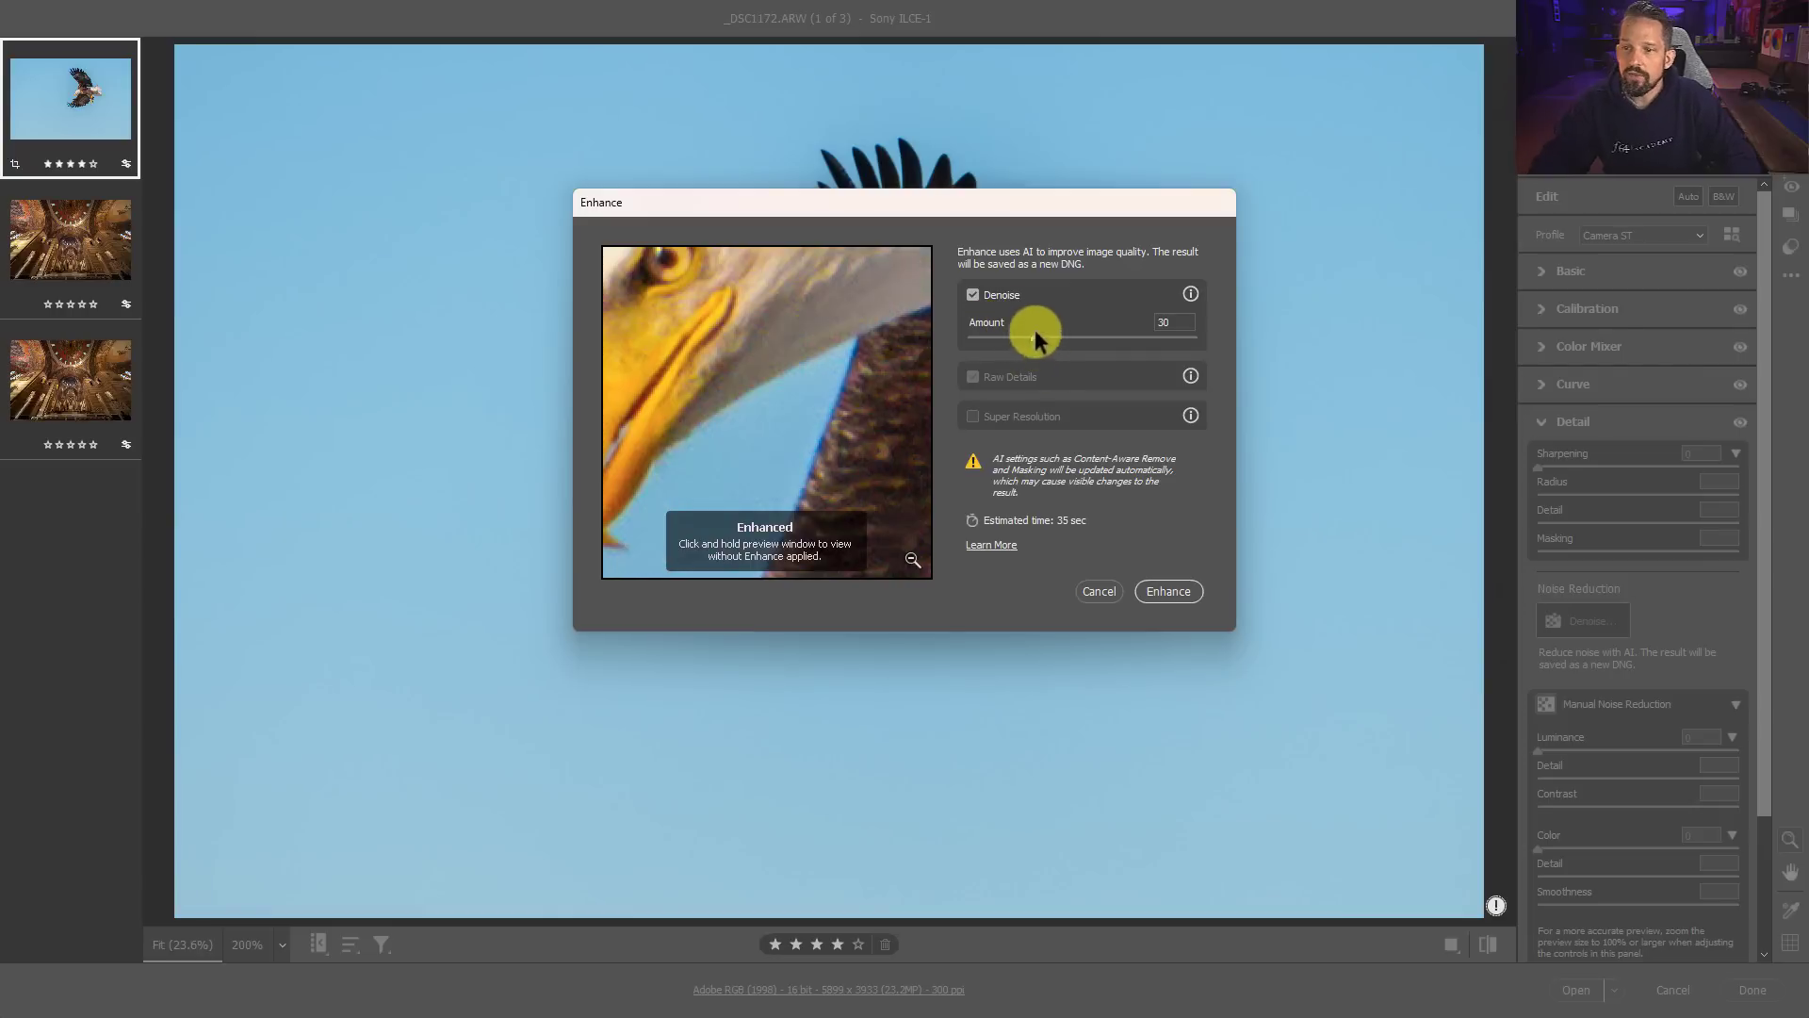
drag(832, 333, 836, 283)
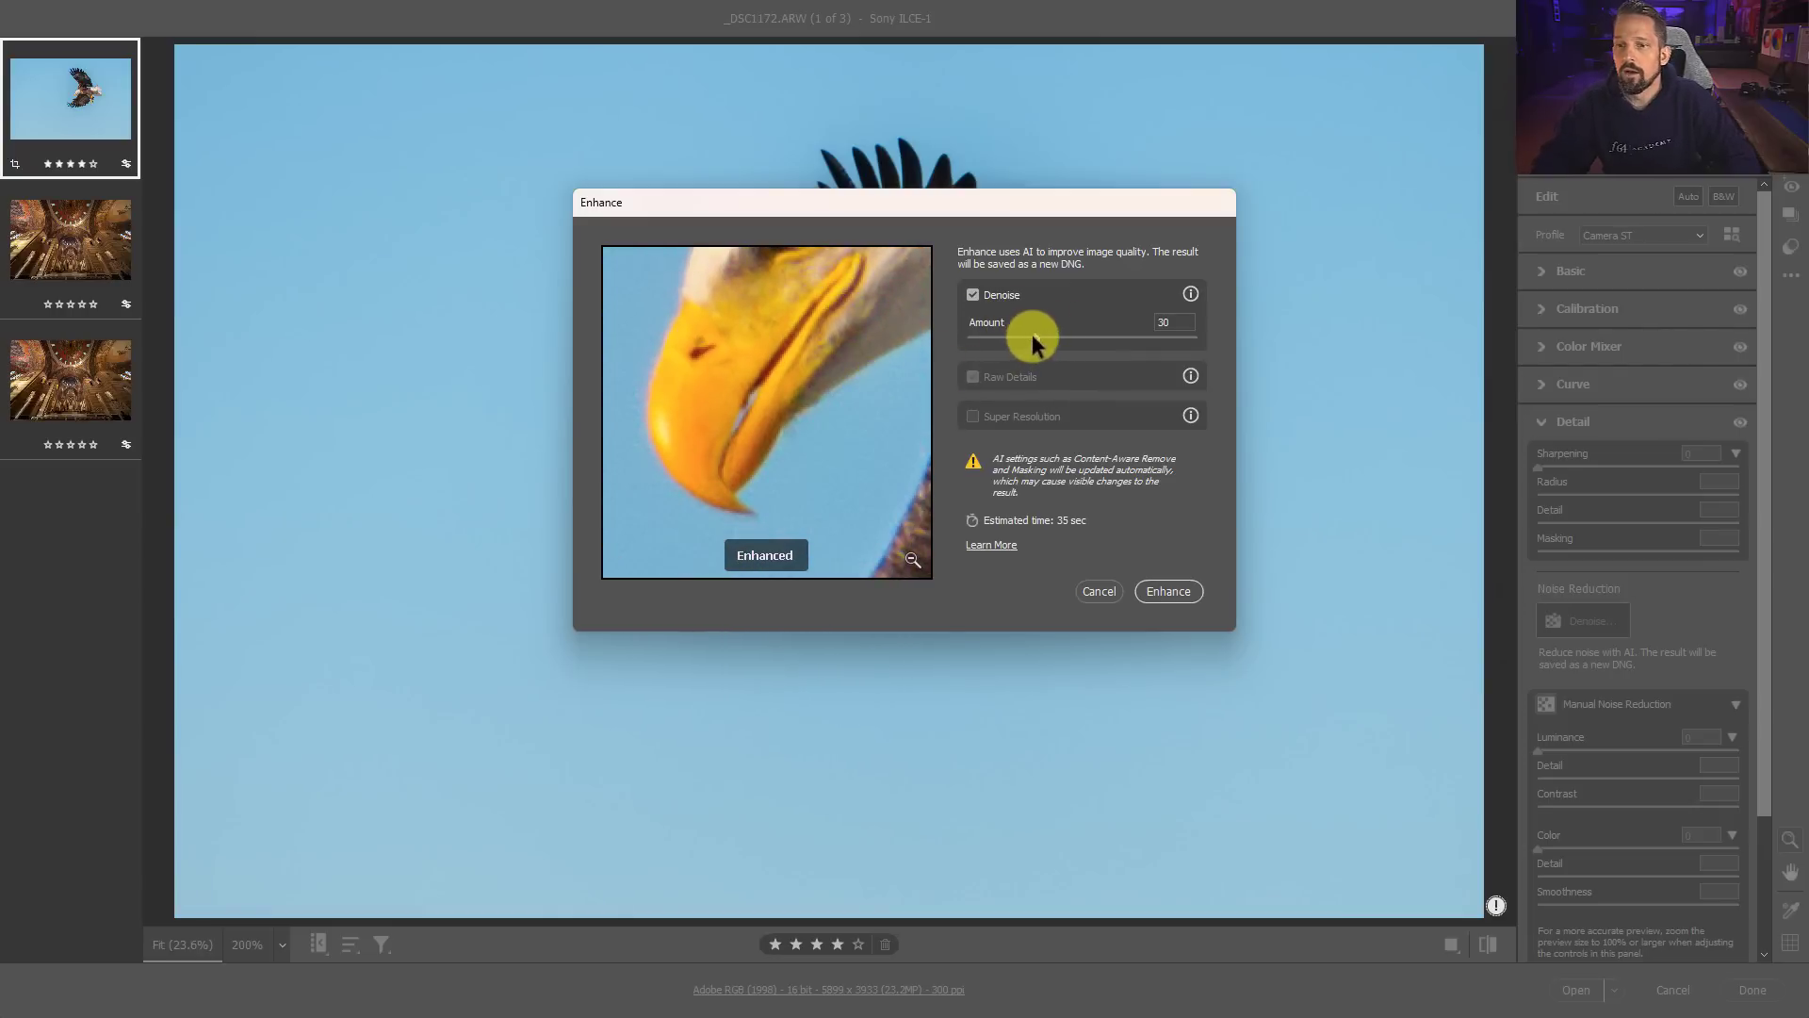
drag(977, 335, 1047, 340)
drag(896, 343, 807, 429)
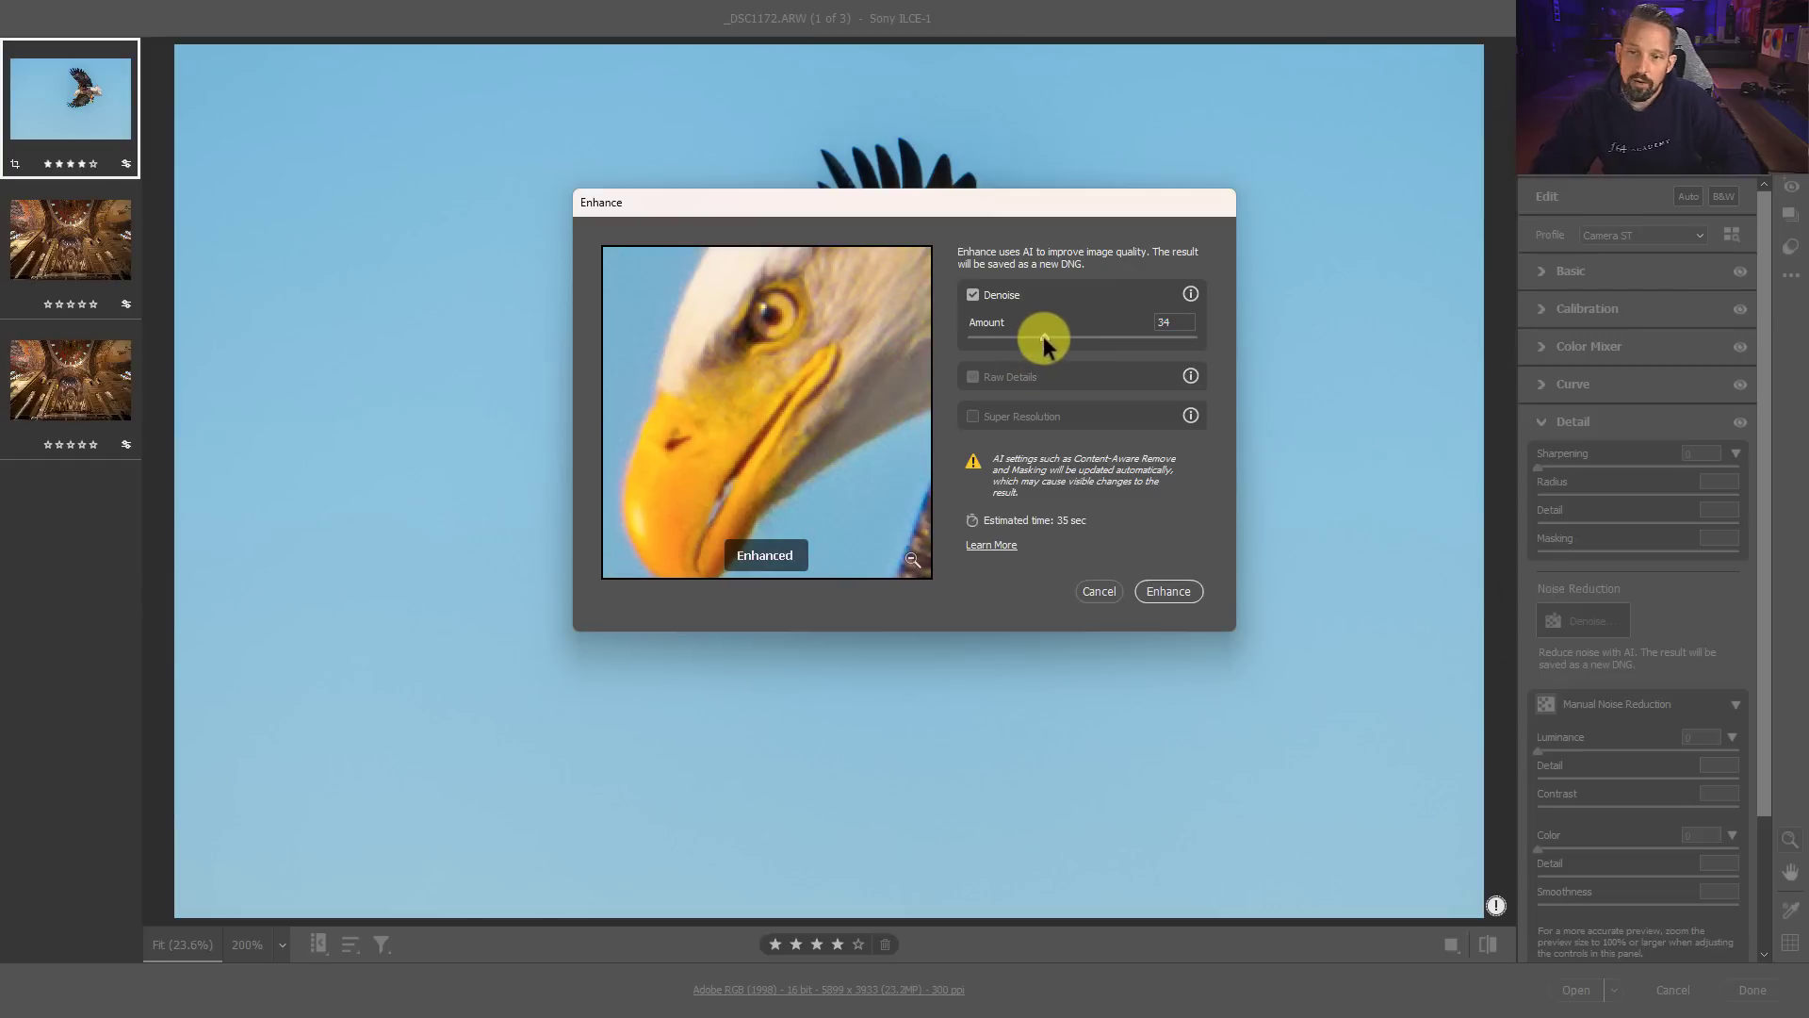
drag(1043, 342, 1165, 351)
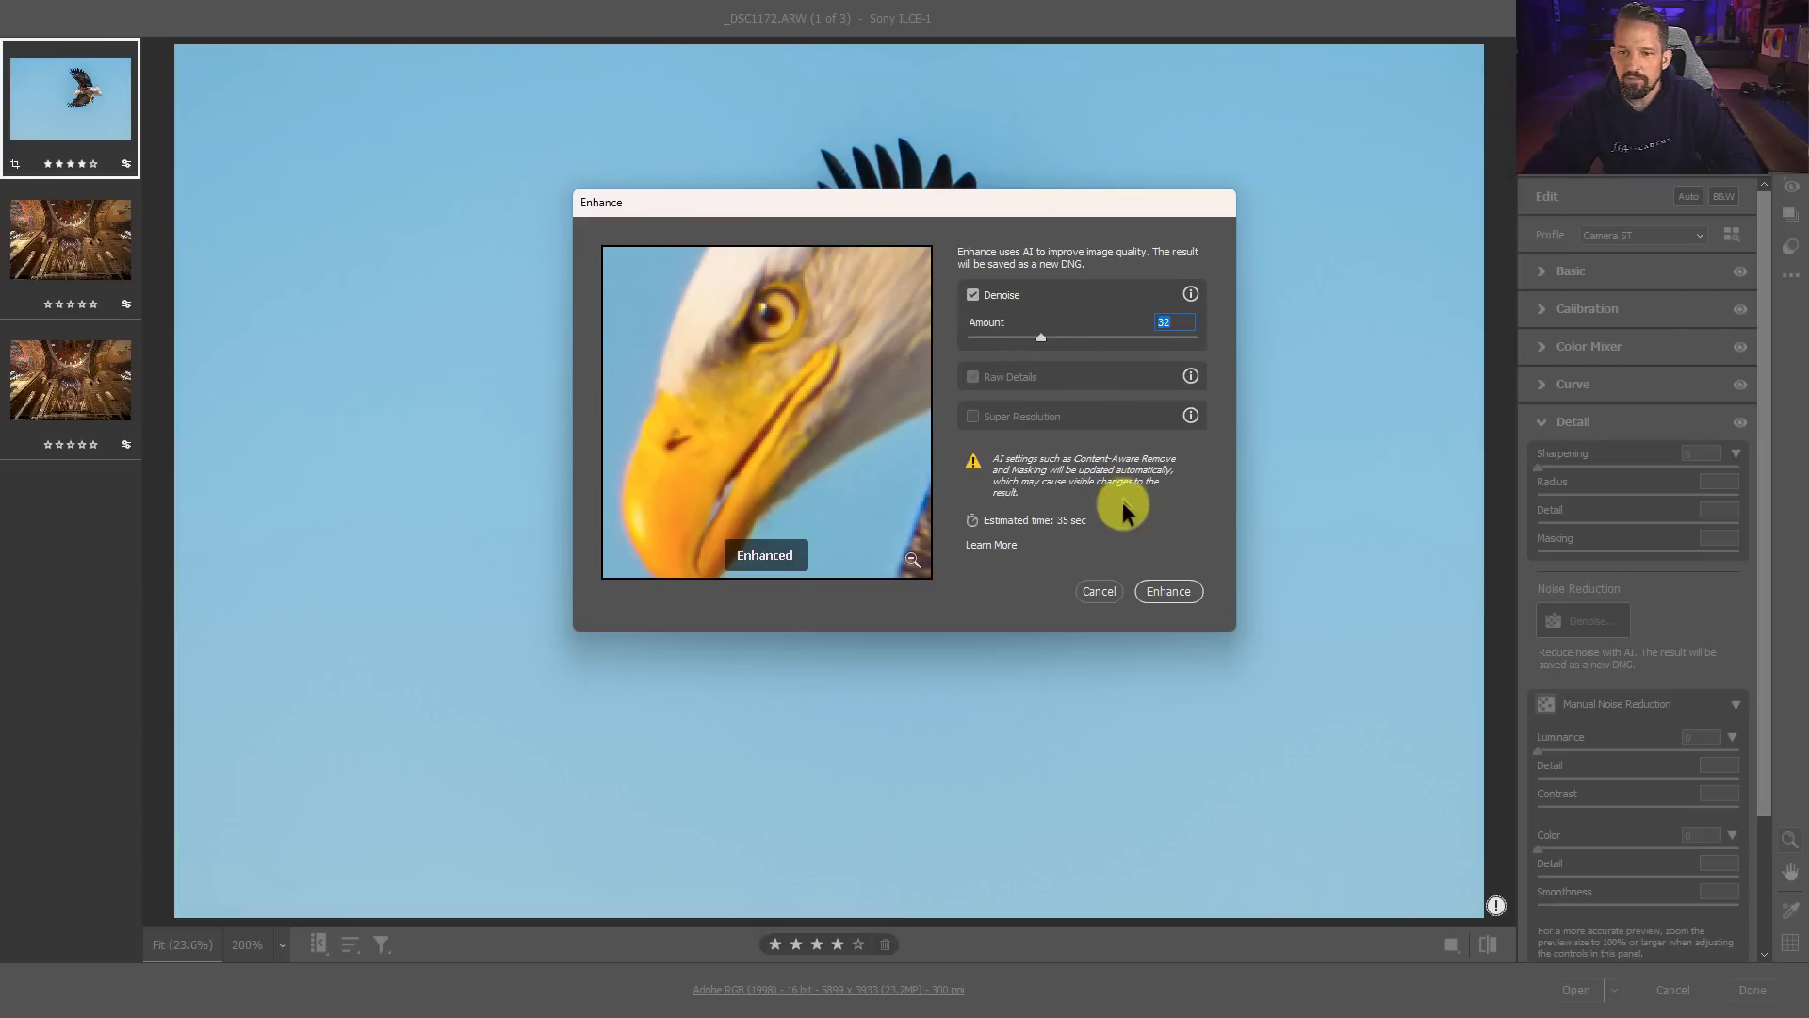
Step: Apply Denoise to create _DSC1172-Enhanced-NR.dng and view the eagle's head at 200%
click(1169, 591)
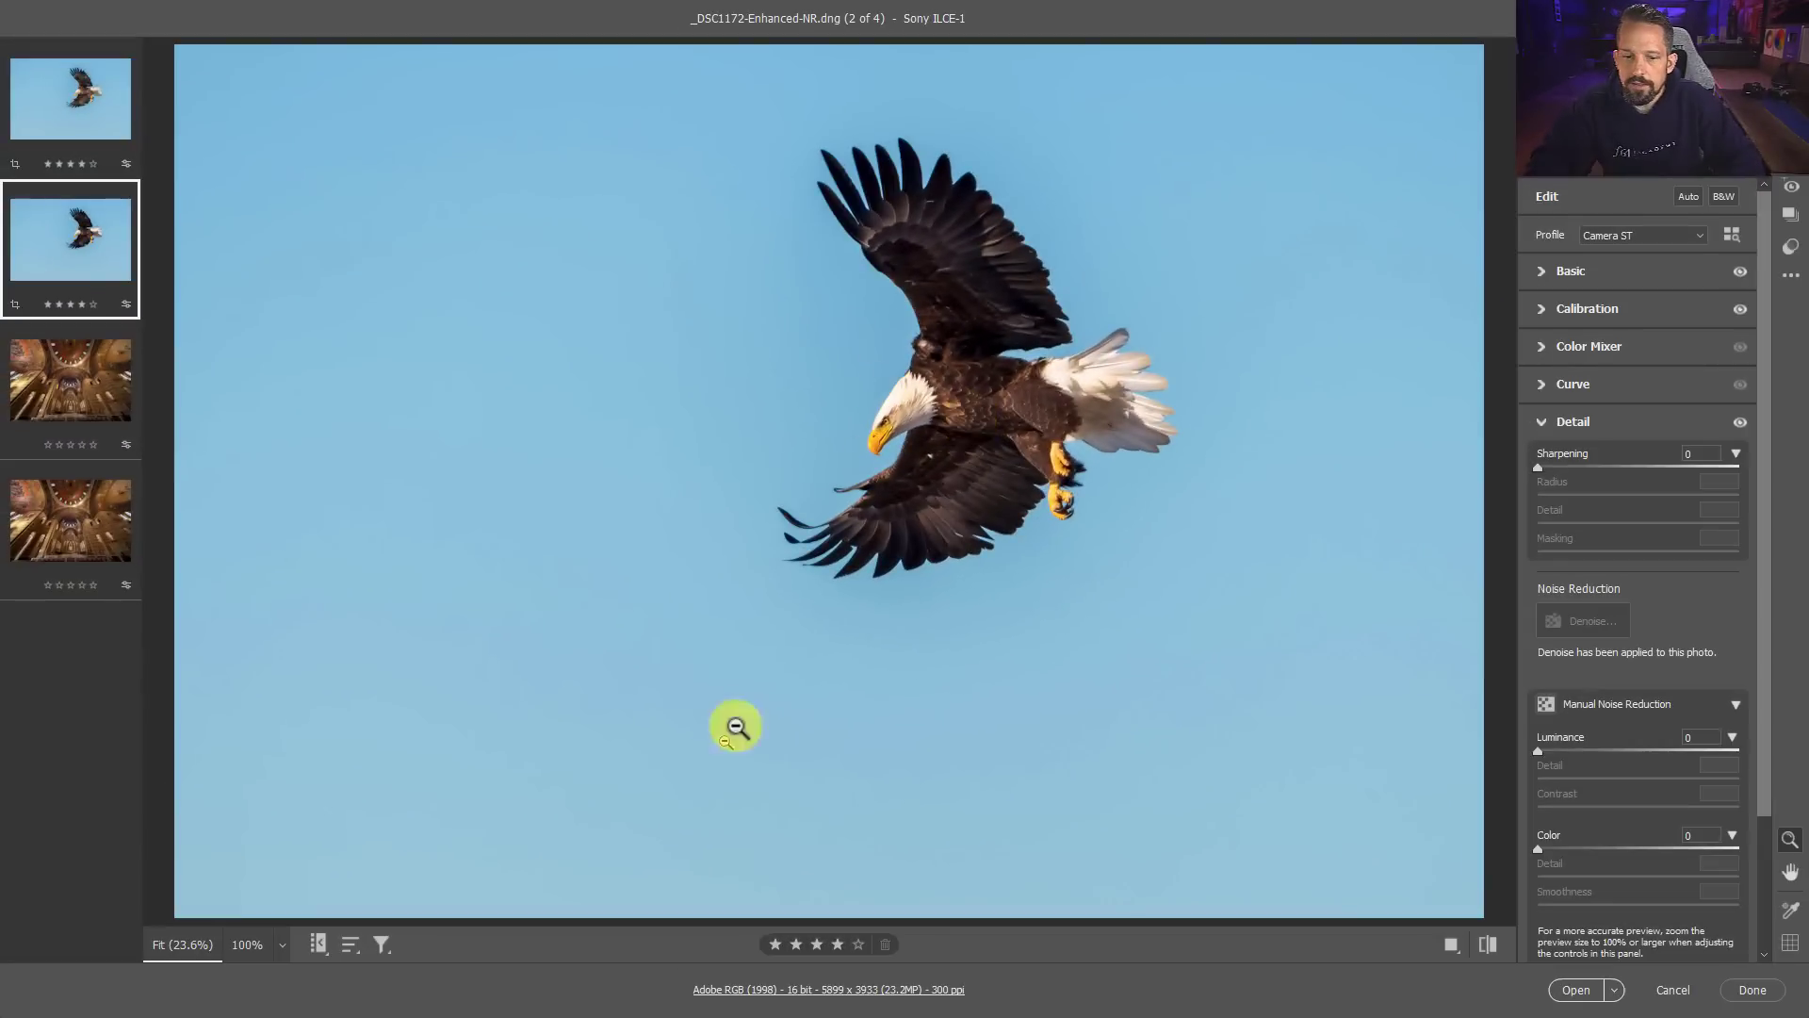
click(247, 944)
click(281, 944)
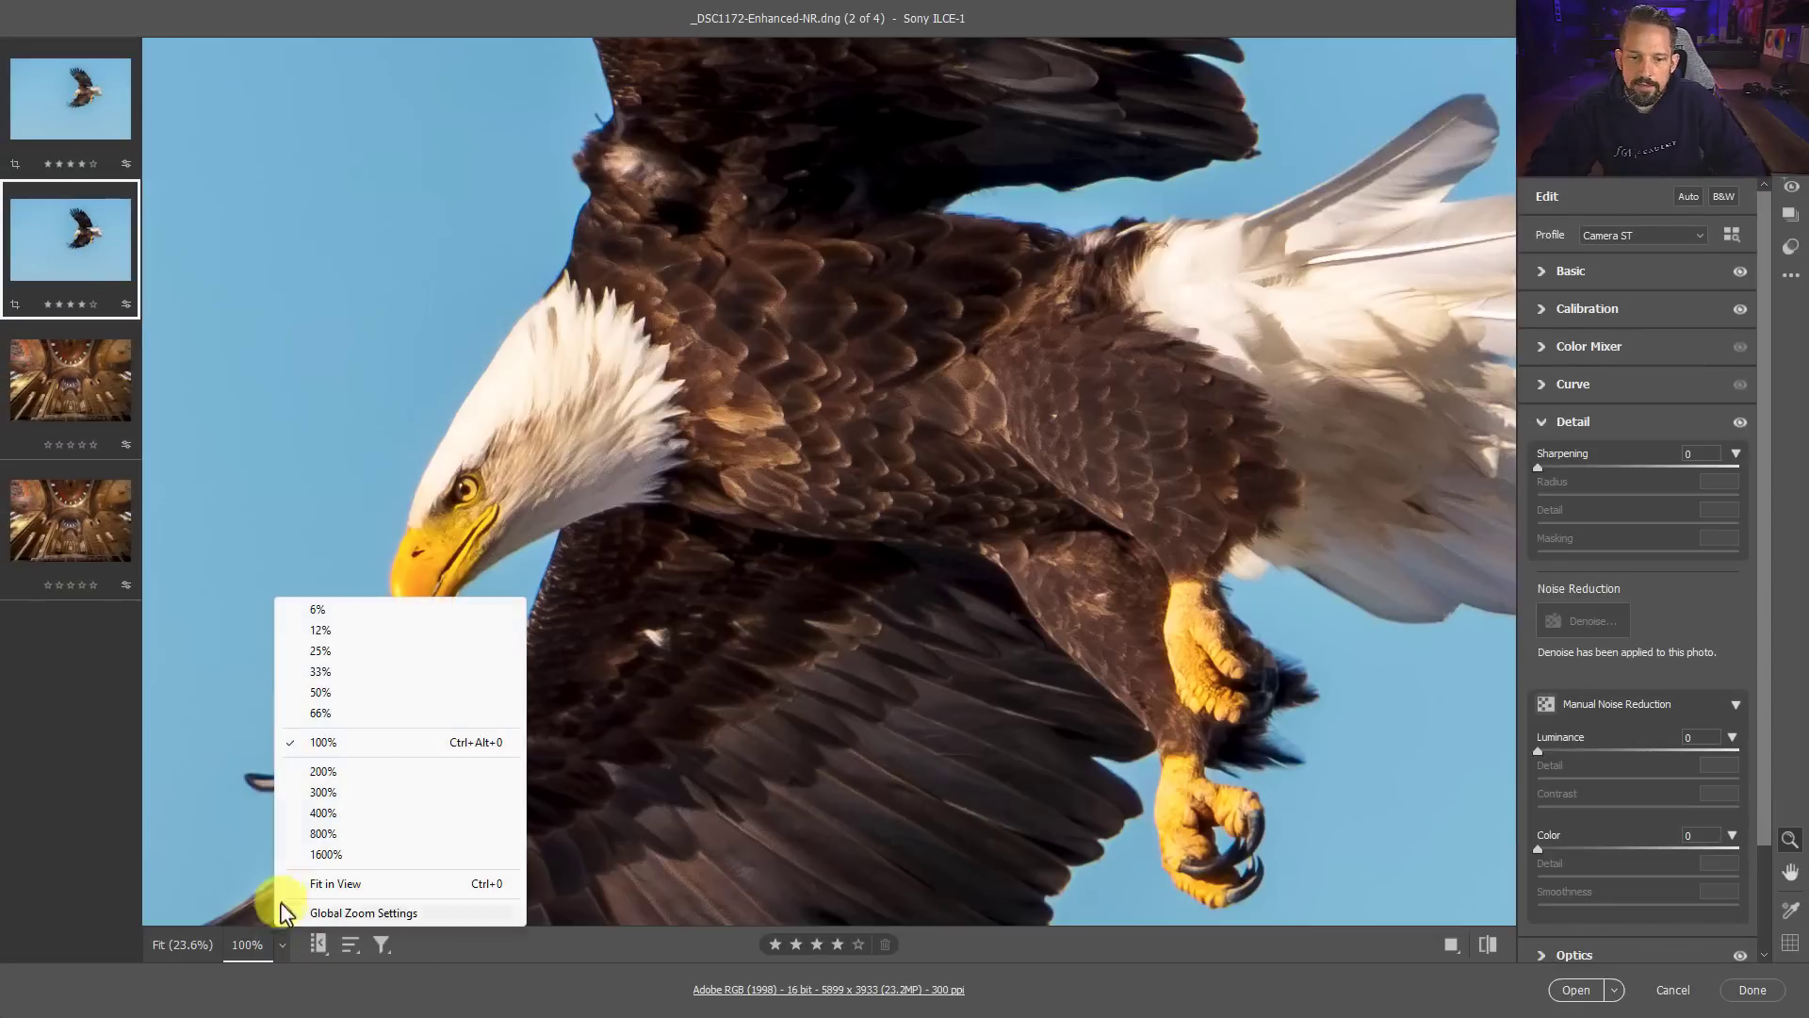
click(322, 774)
drag(311, 371, 922, 269)
Step: Show the original _DSC1172.ARW at 200% on the eagle's head for comparison
mouse_move(42, 76)
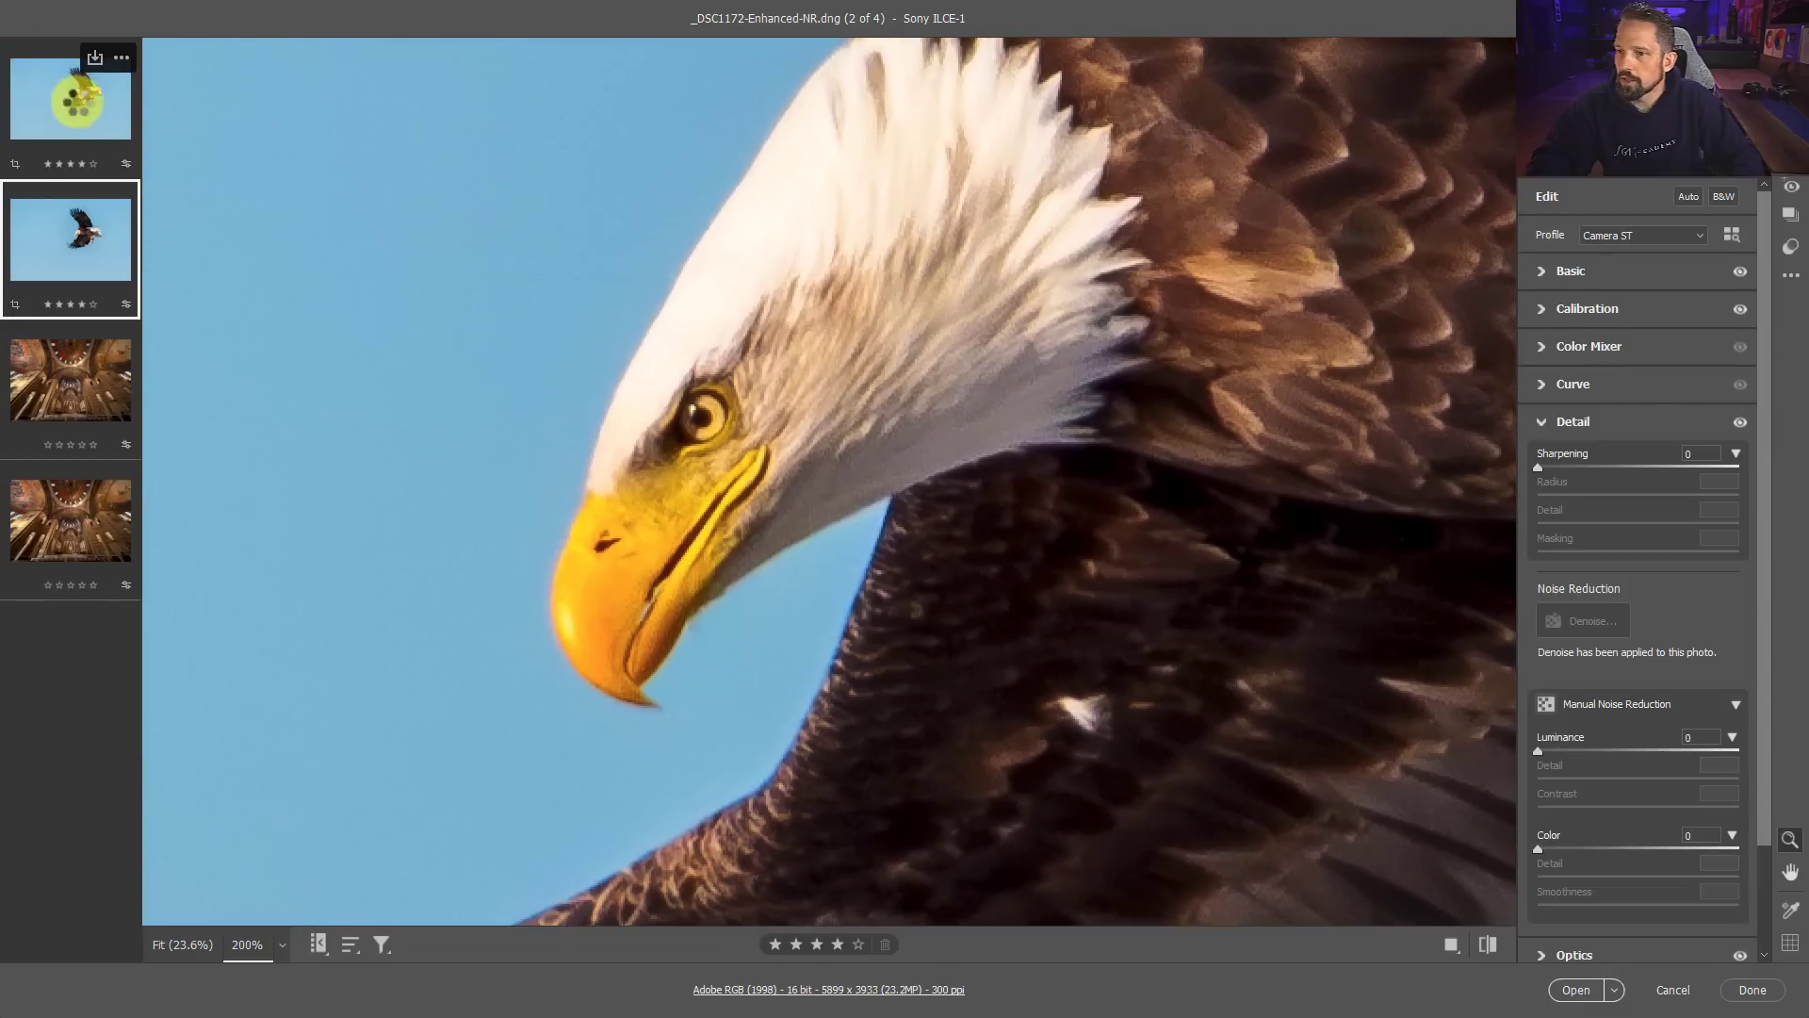
click(77, 101)
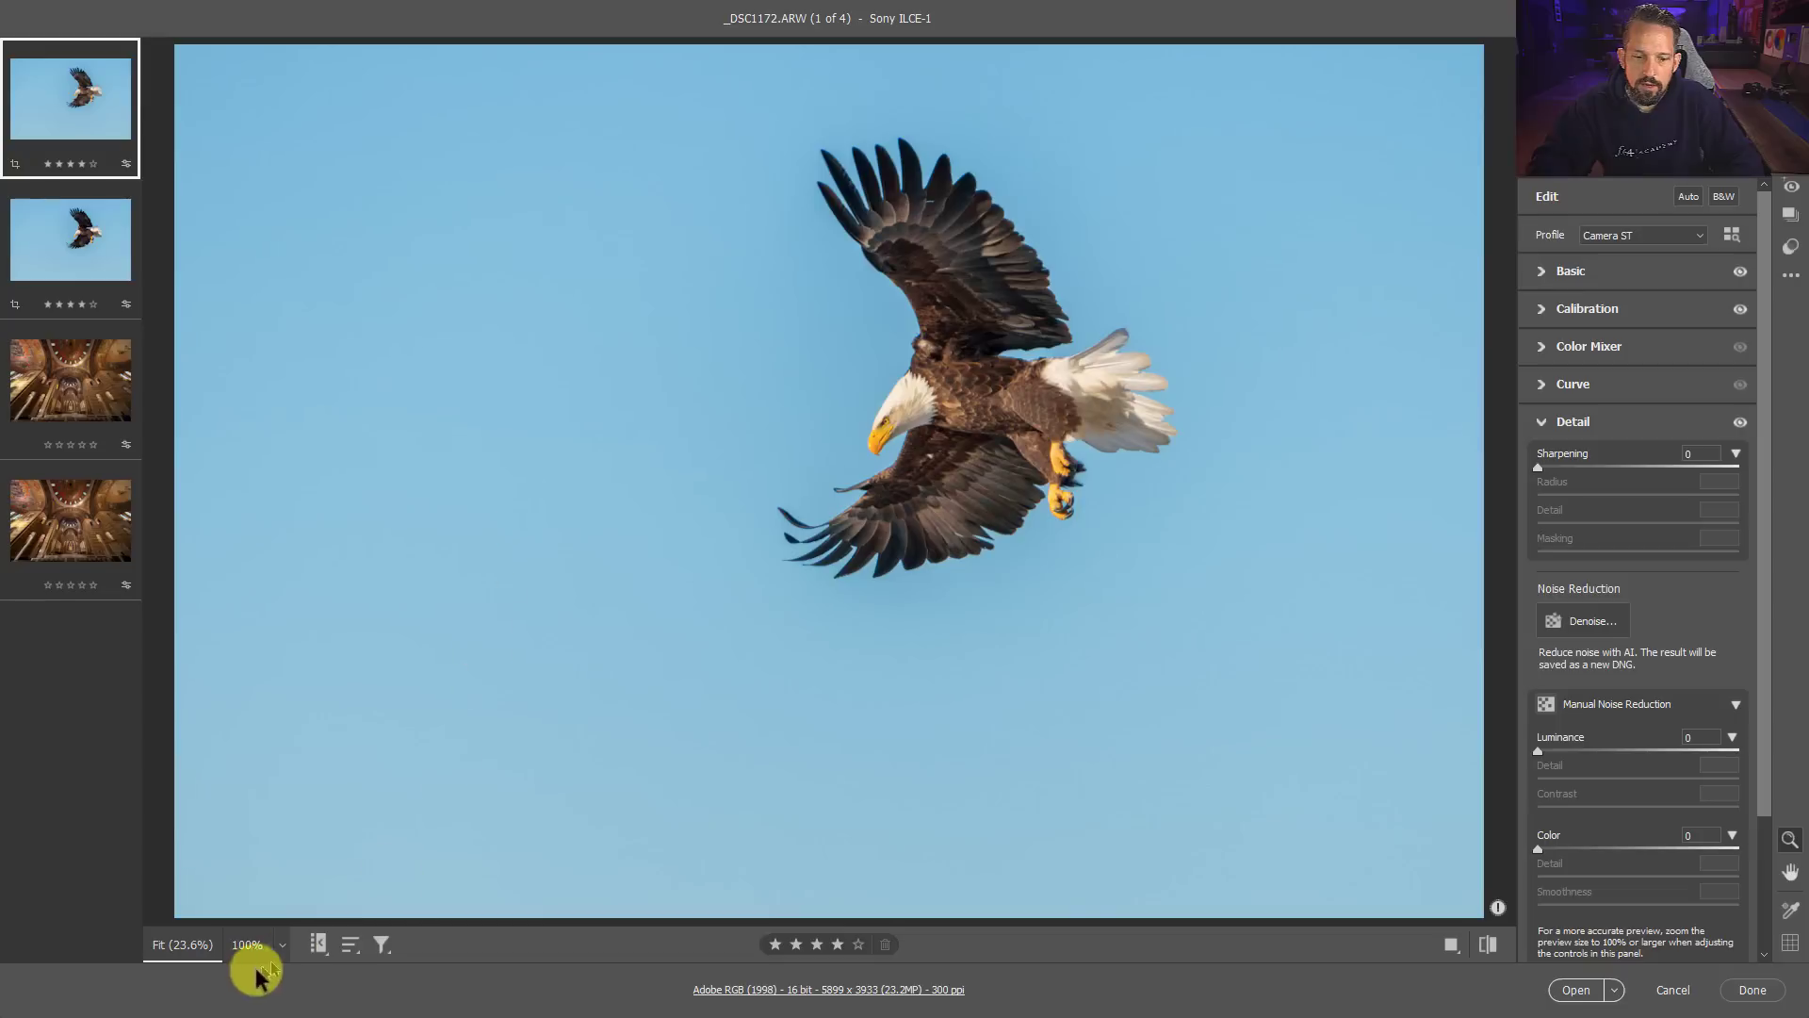
click(285, 943)
click(325, 769)
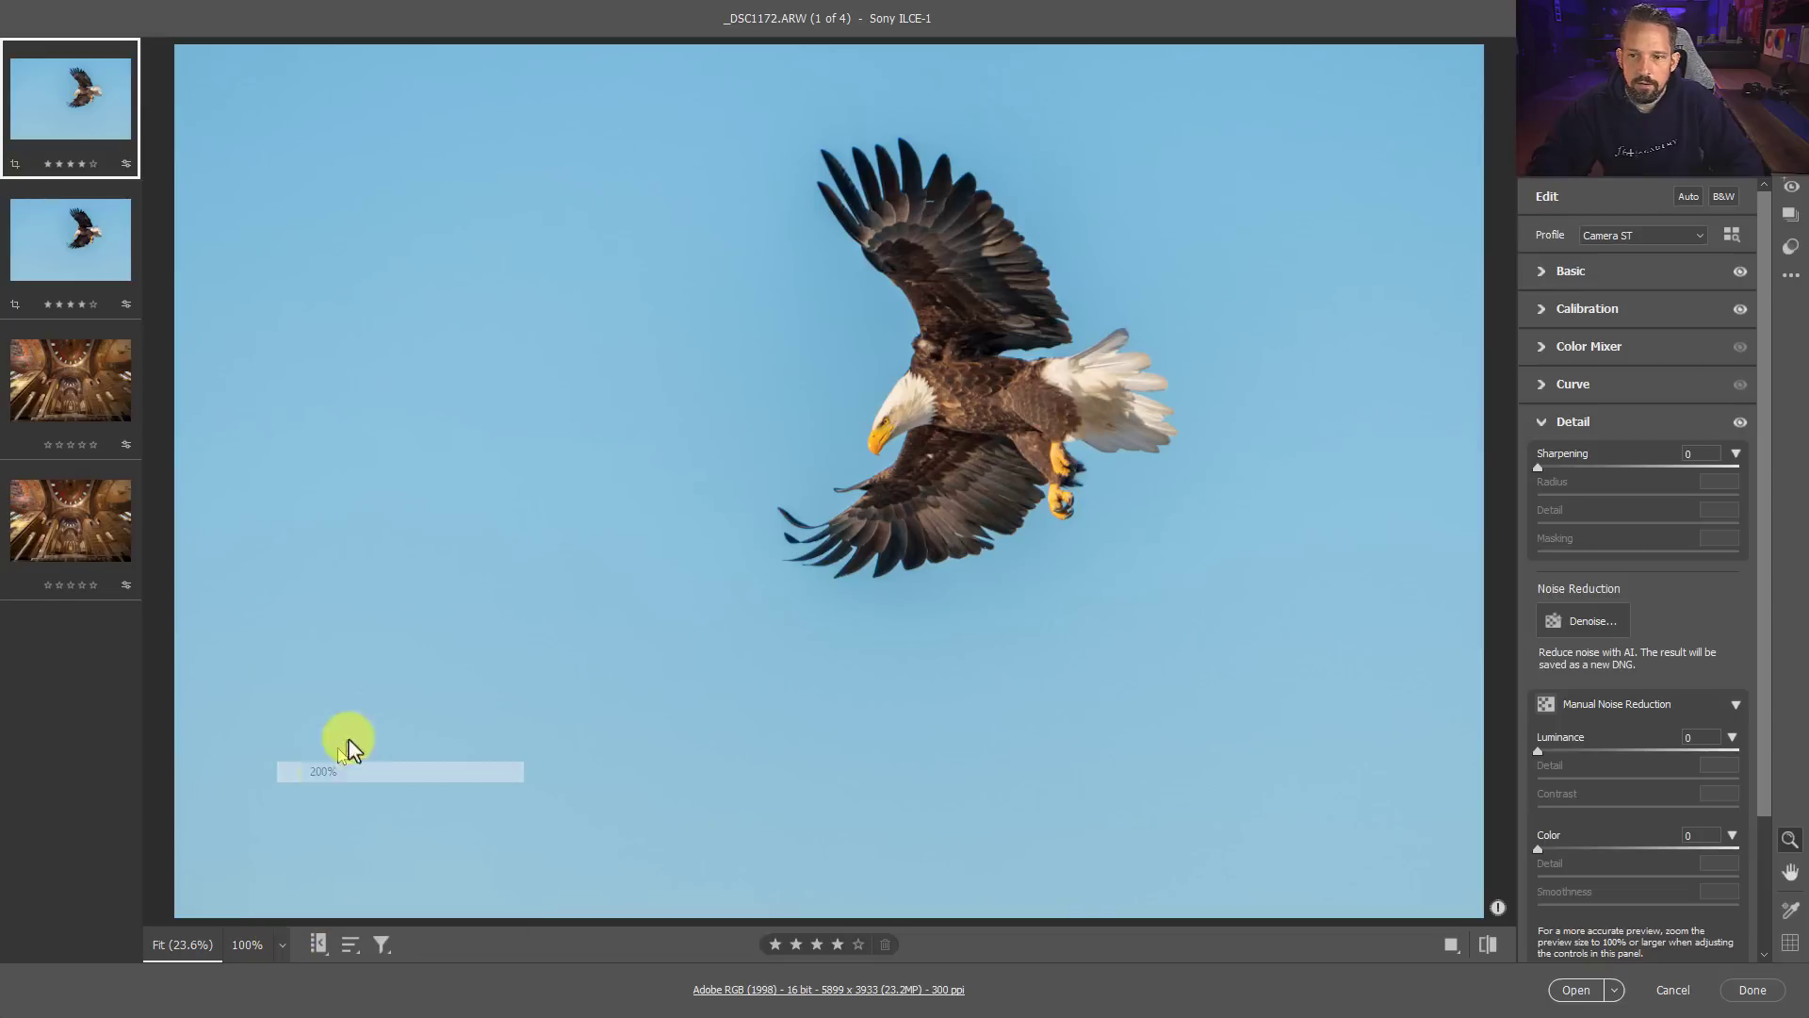
click(778, 423)
drag(634, 703, 545, 755)
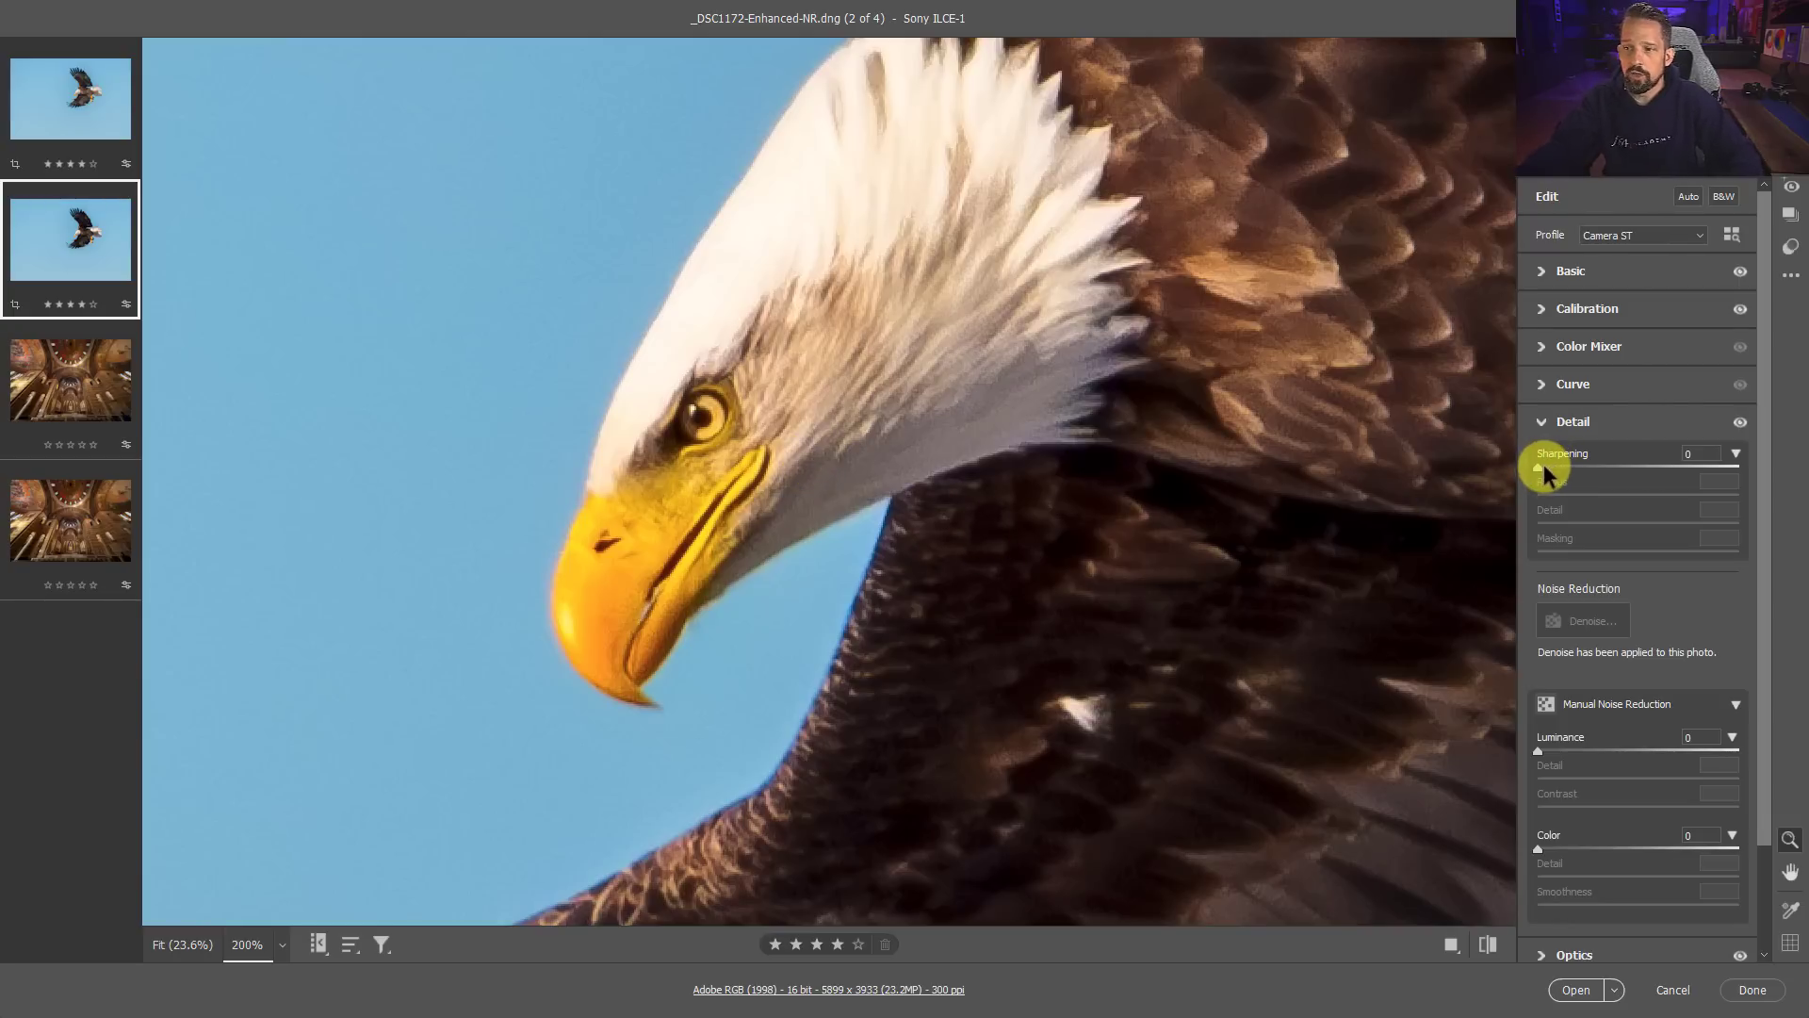
Step: Sharpen the eagle DNG: amount 11, radius 0.9, detail 23, masking 52 using the mask preview
mouse_move(1551, 468)
mouse_down()
mouse_move(1573, 464)
mouse_move(1523, 459)
mouse_move(1561, 459)
mouse_up()
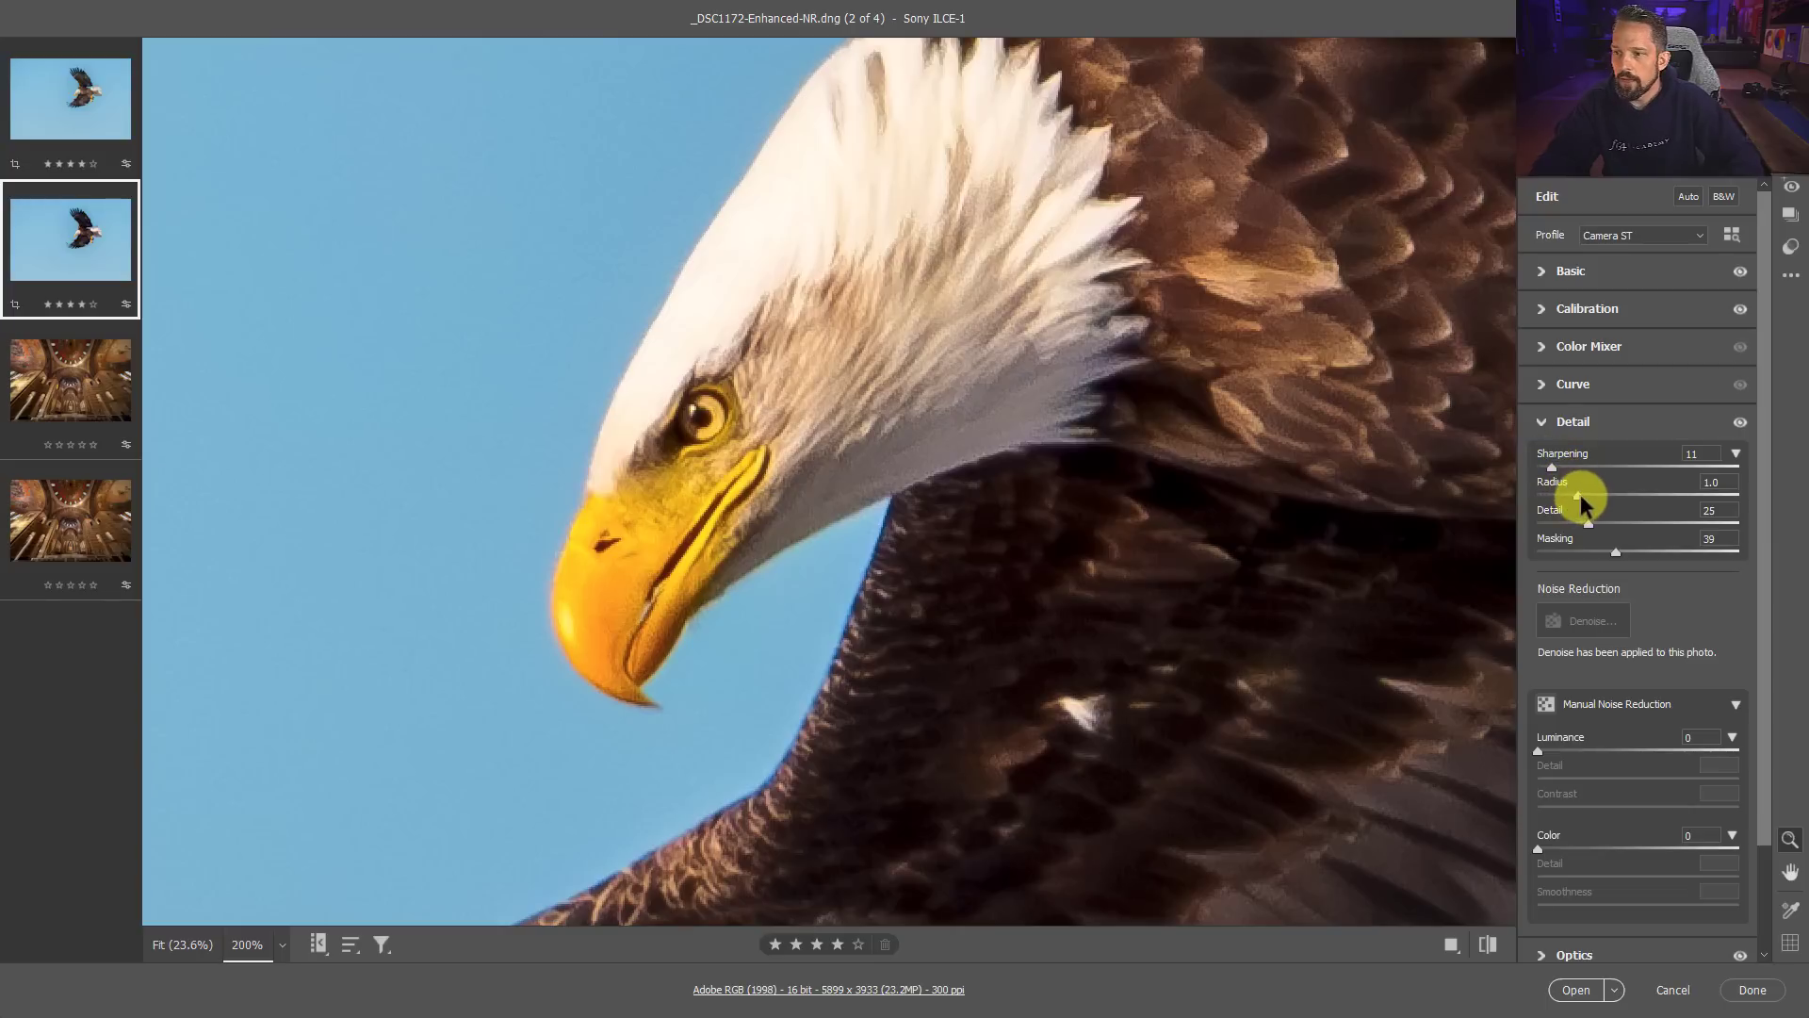
mouse_move(1598, 487)
mouse_down()
mouse_move(1569, 486)
mouse_move(1621, 488)
mouse_up()
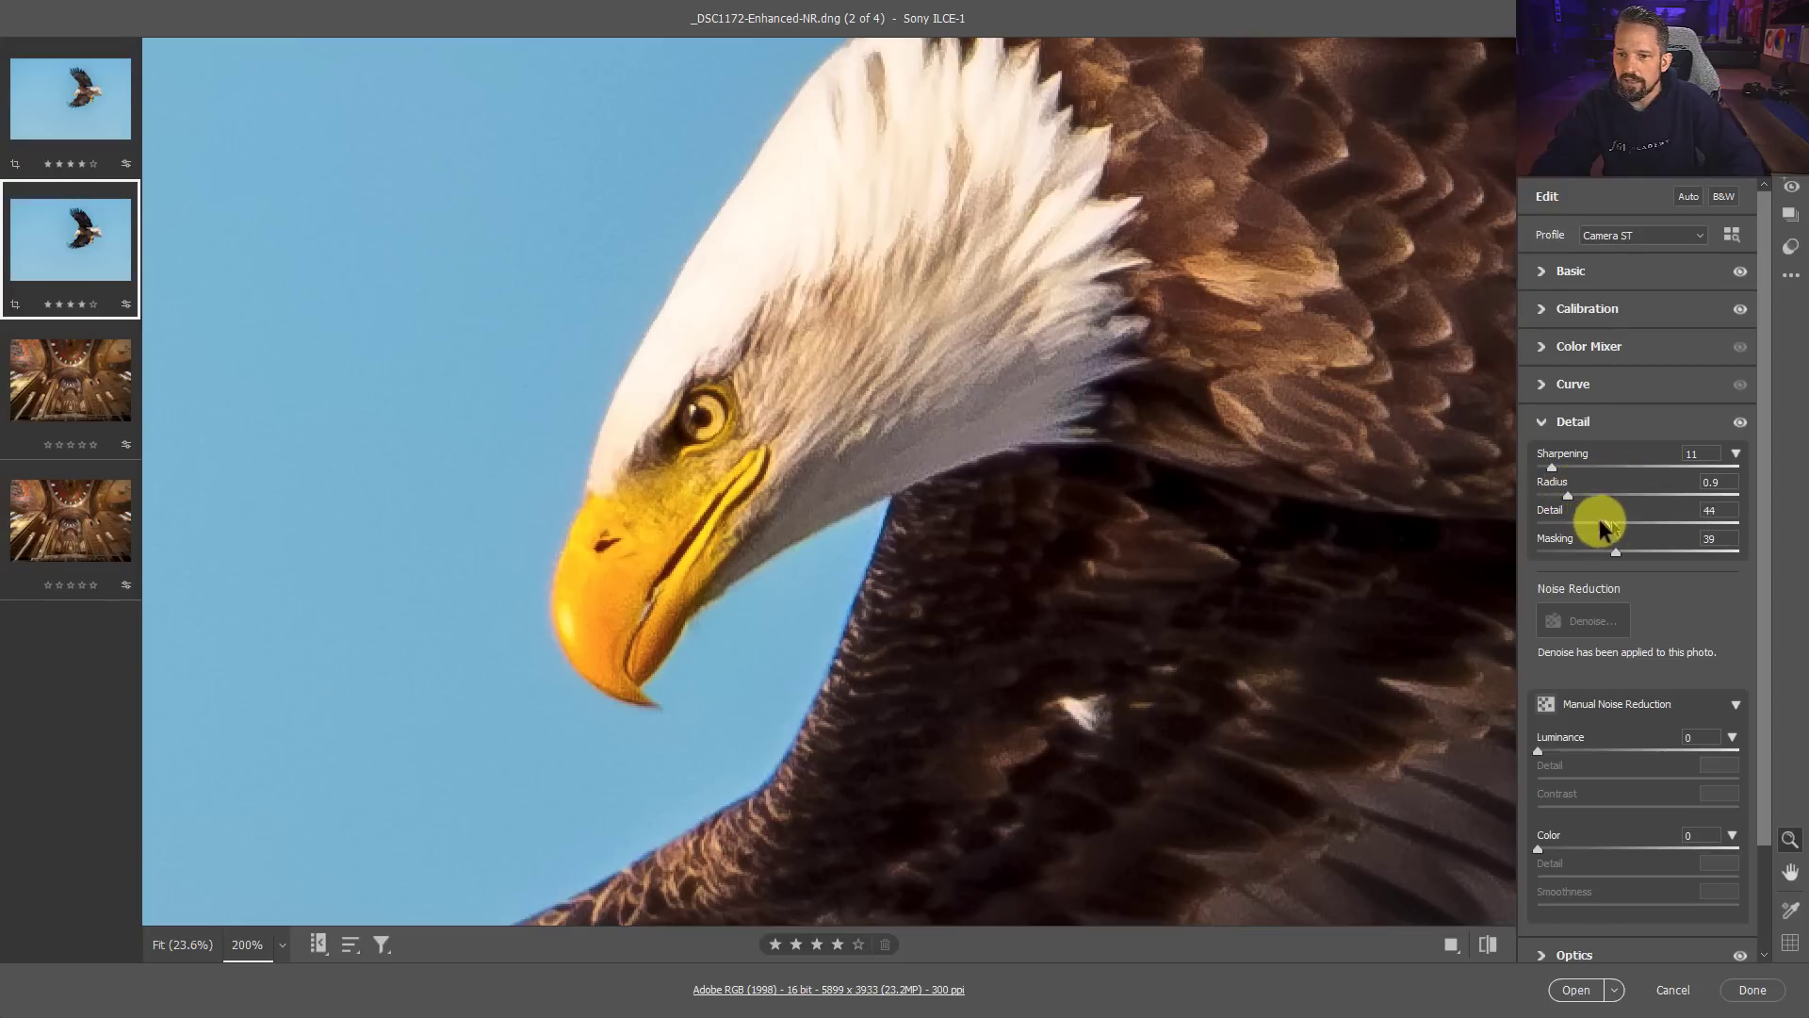
key(alt)
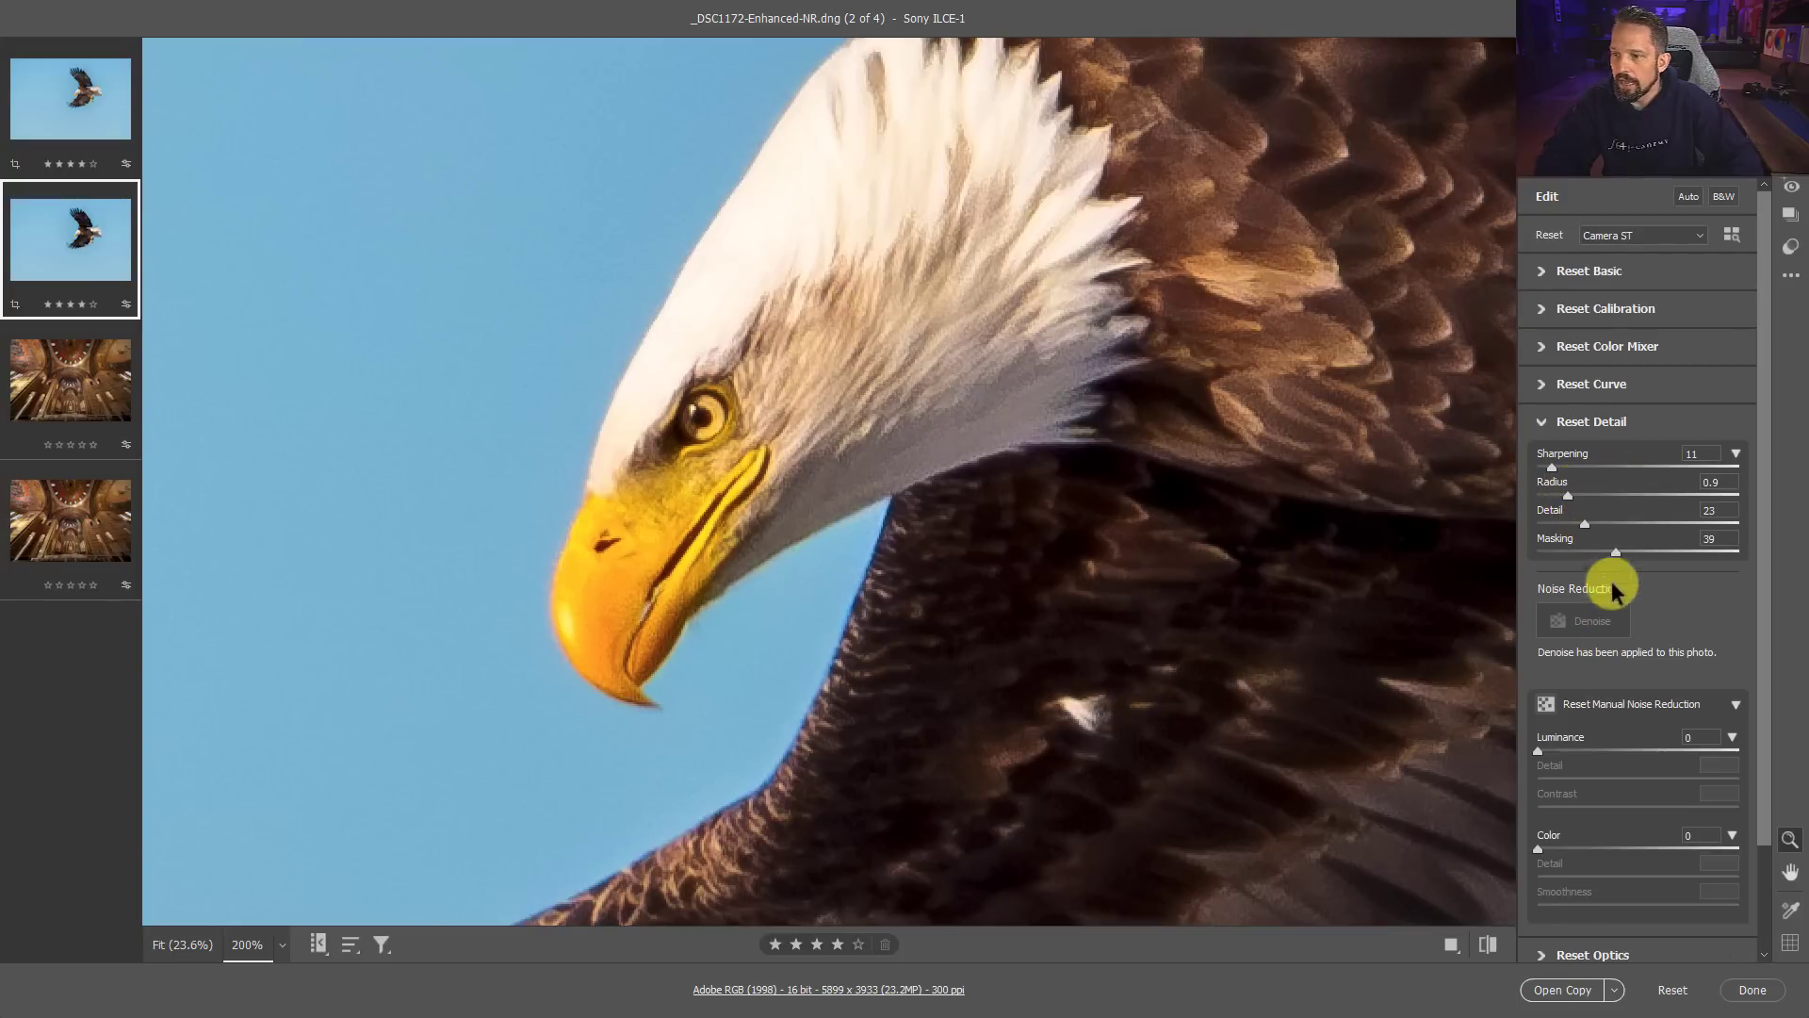
mouse_move(1617, 551)
mouse_down()
mouse_move(1670, 545)
mouse_move(1608, 537)
mouse_move(1646, 555)
mouse_up()
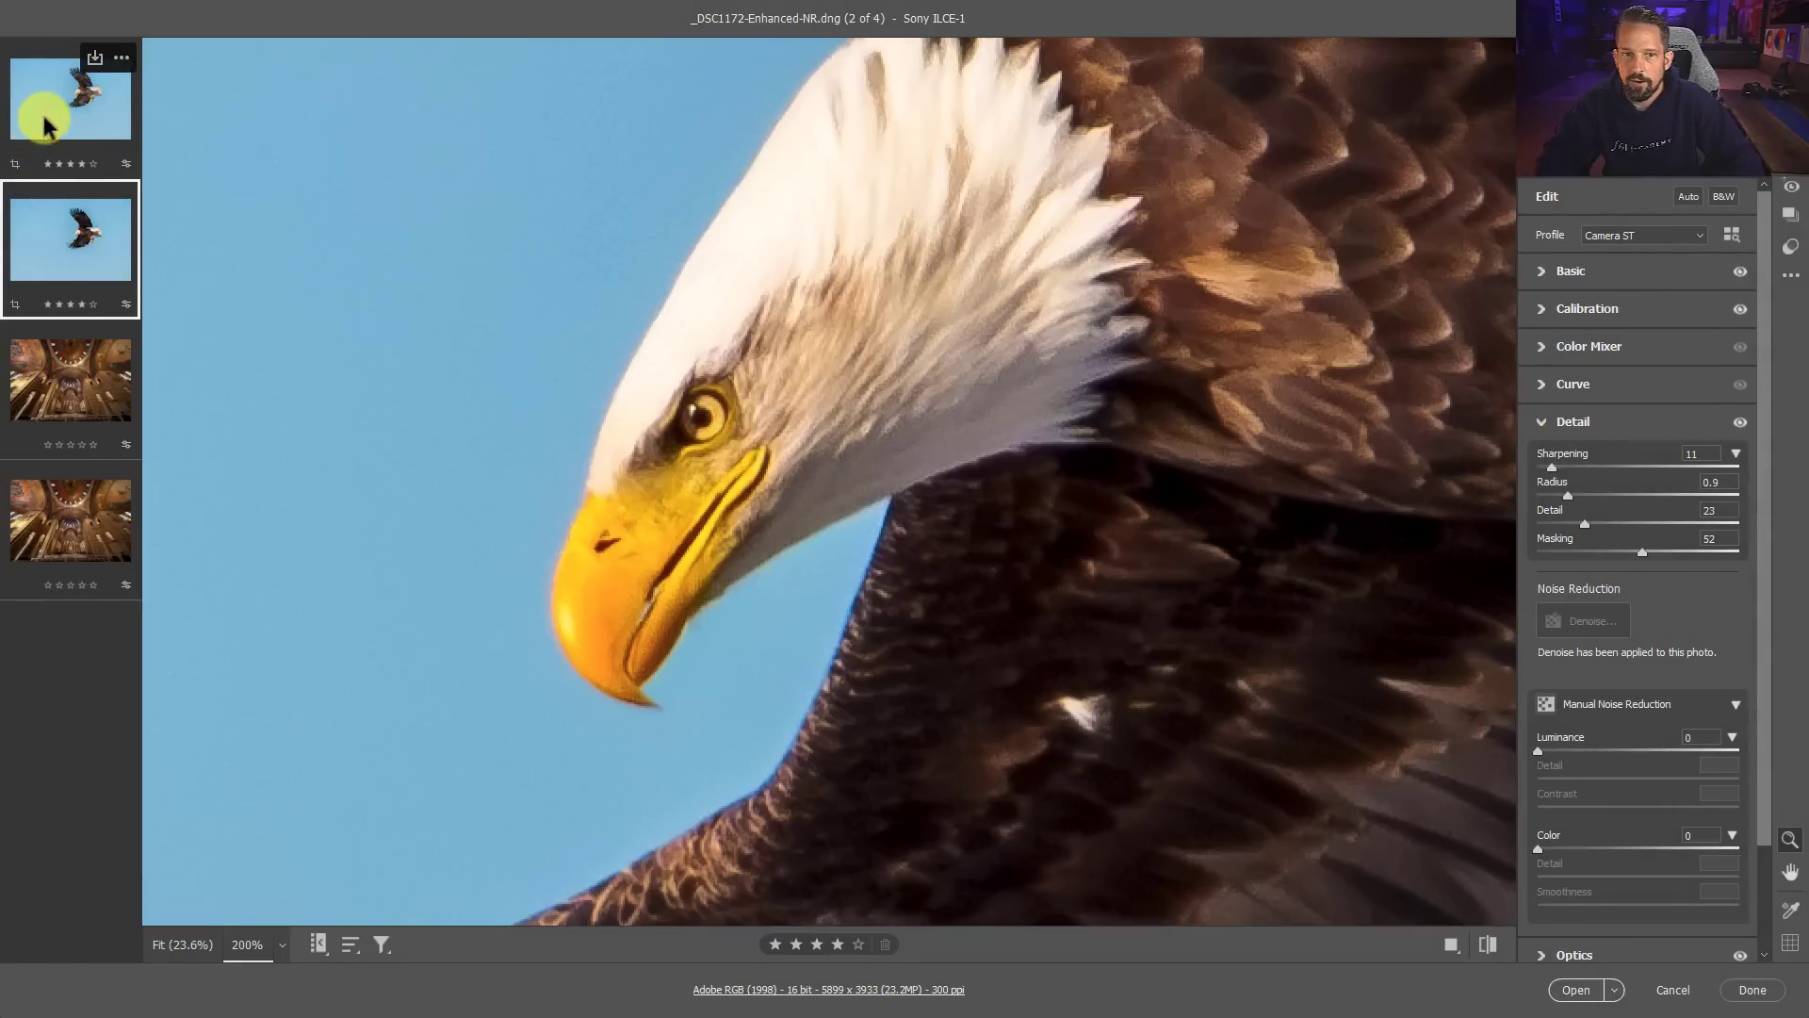
key(h)
drag(1130, 581, 177, 89)
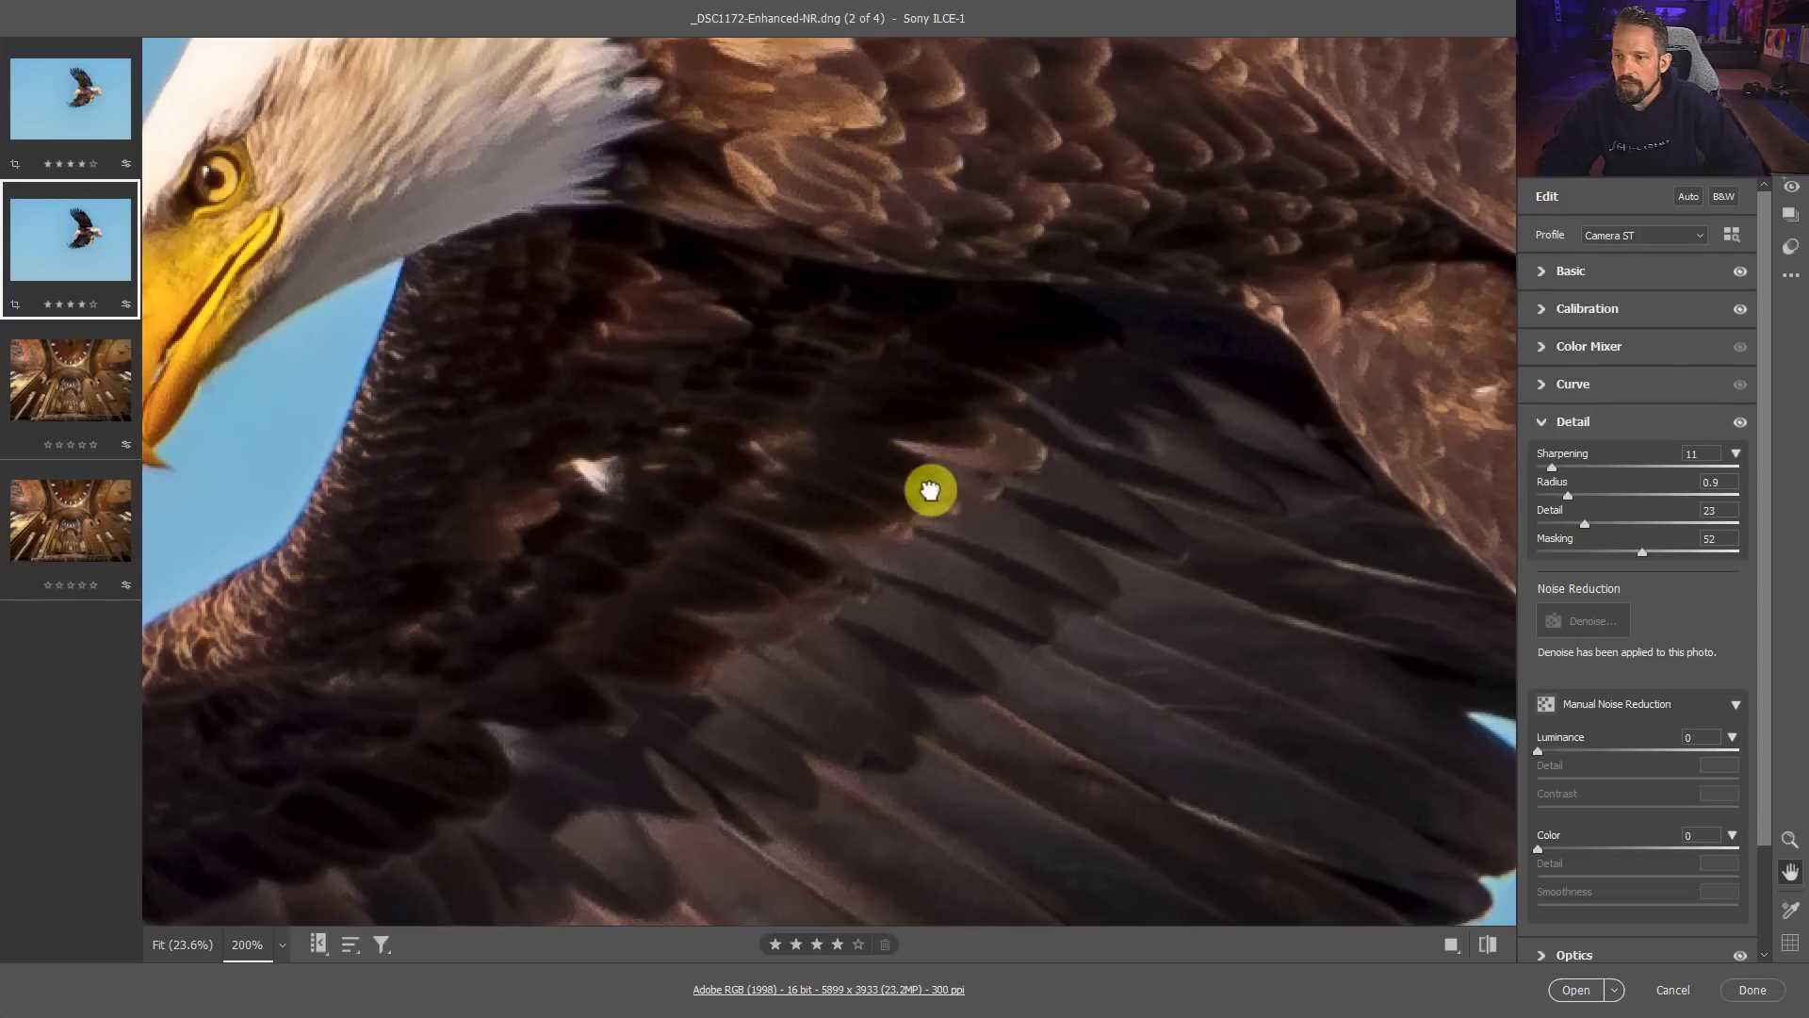
mouse_move(929, 488)
mouse_down()
mouse_move(711, 765)
mouse_move(1049, 678)
mouse_move(913, 371)
mouse_move(961, 480)
mouse_up()
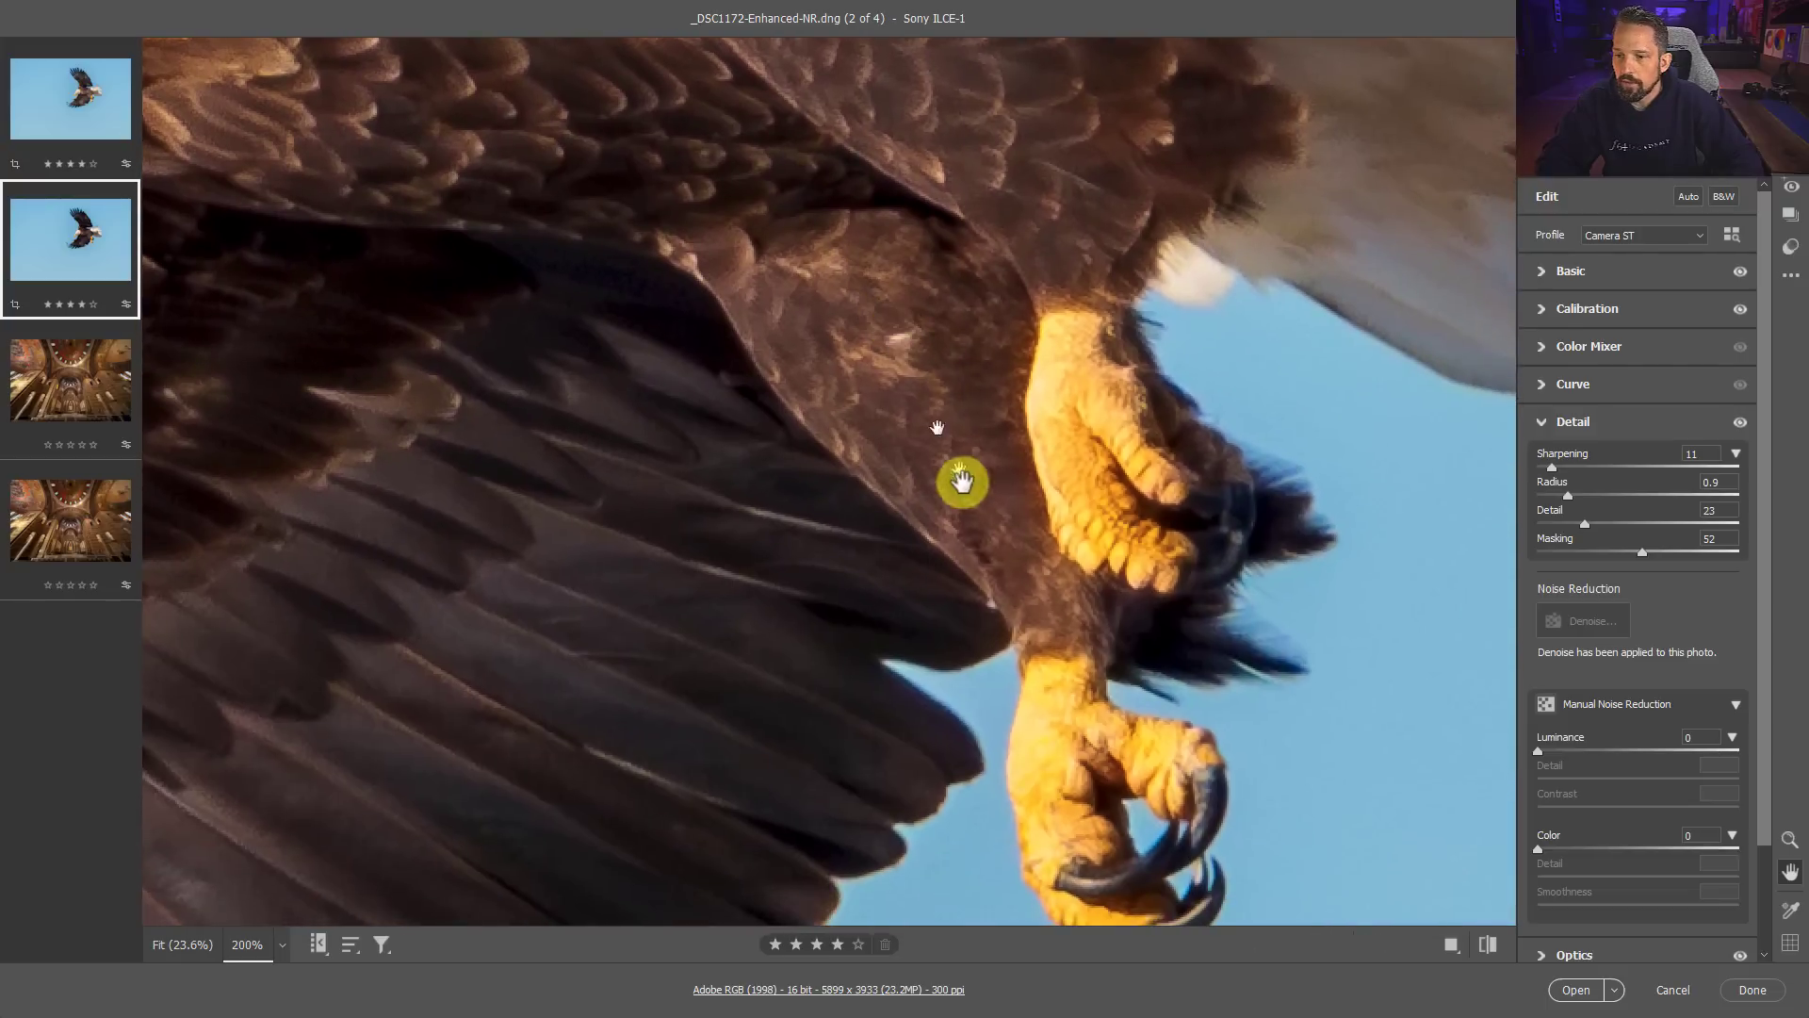
scroll(972, 384, down, 2)
key(z)
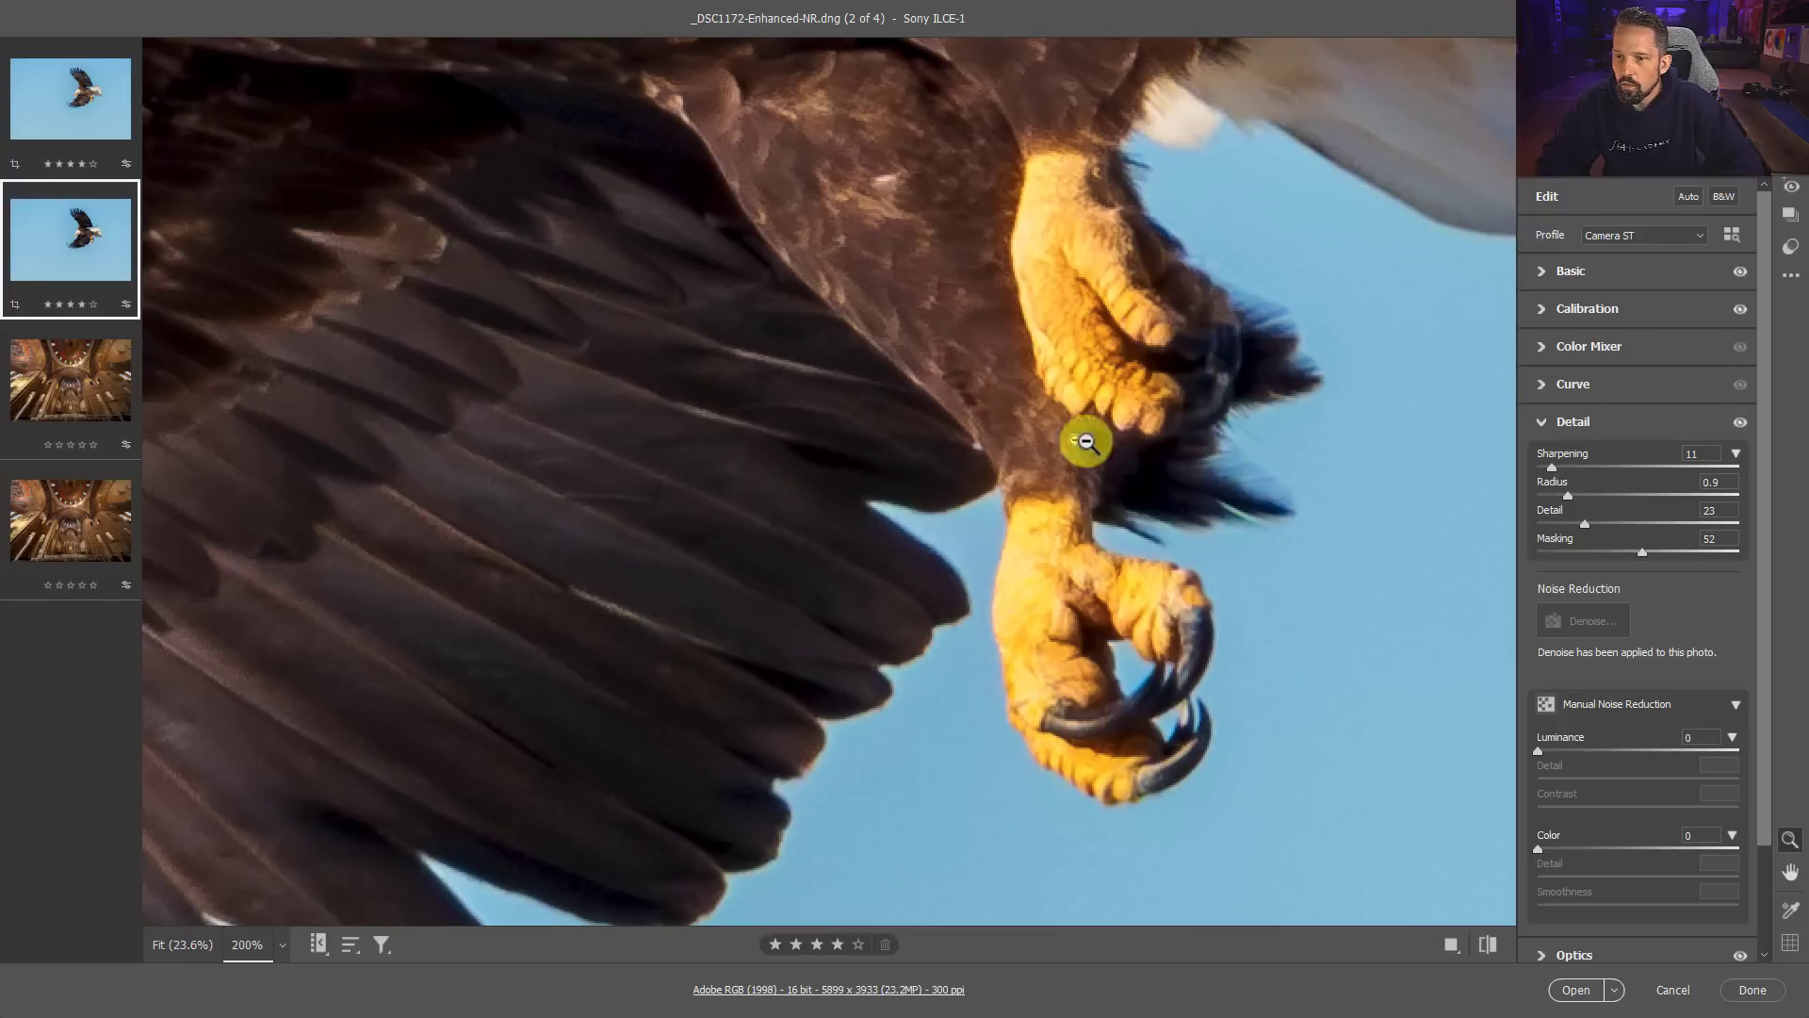
click(282, 944)
click(322, 745)
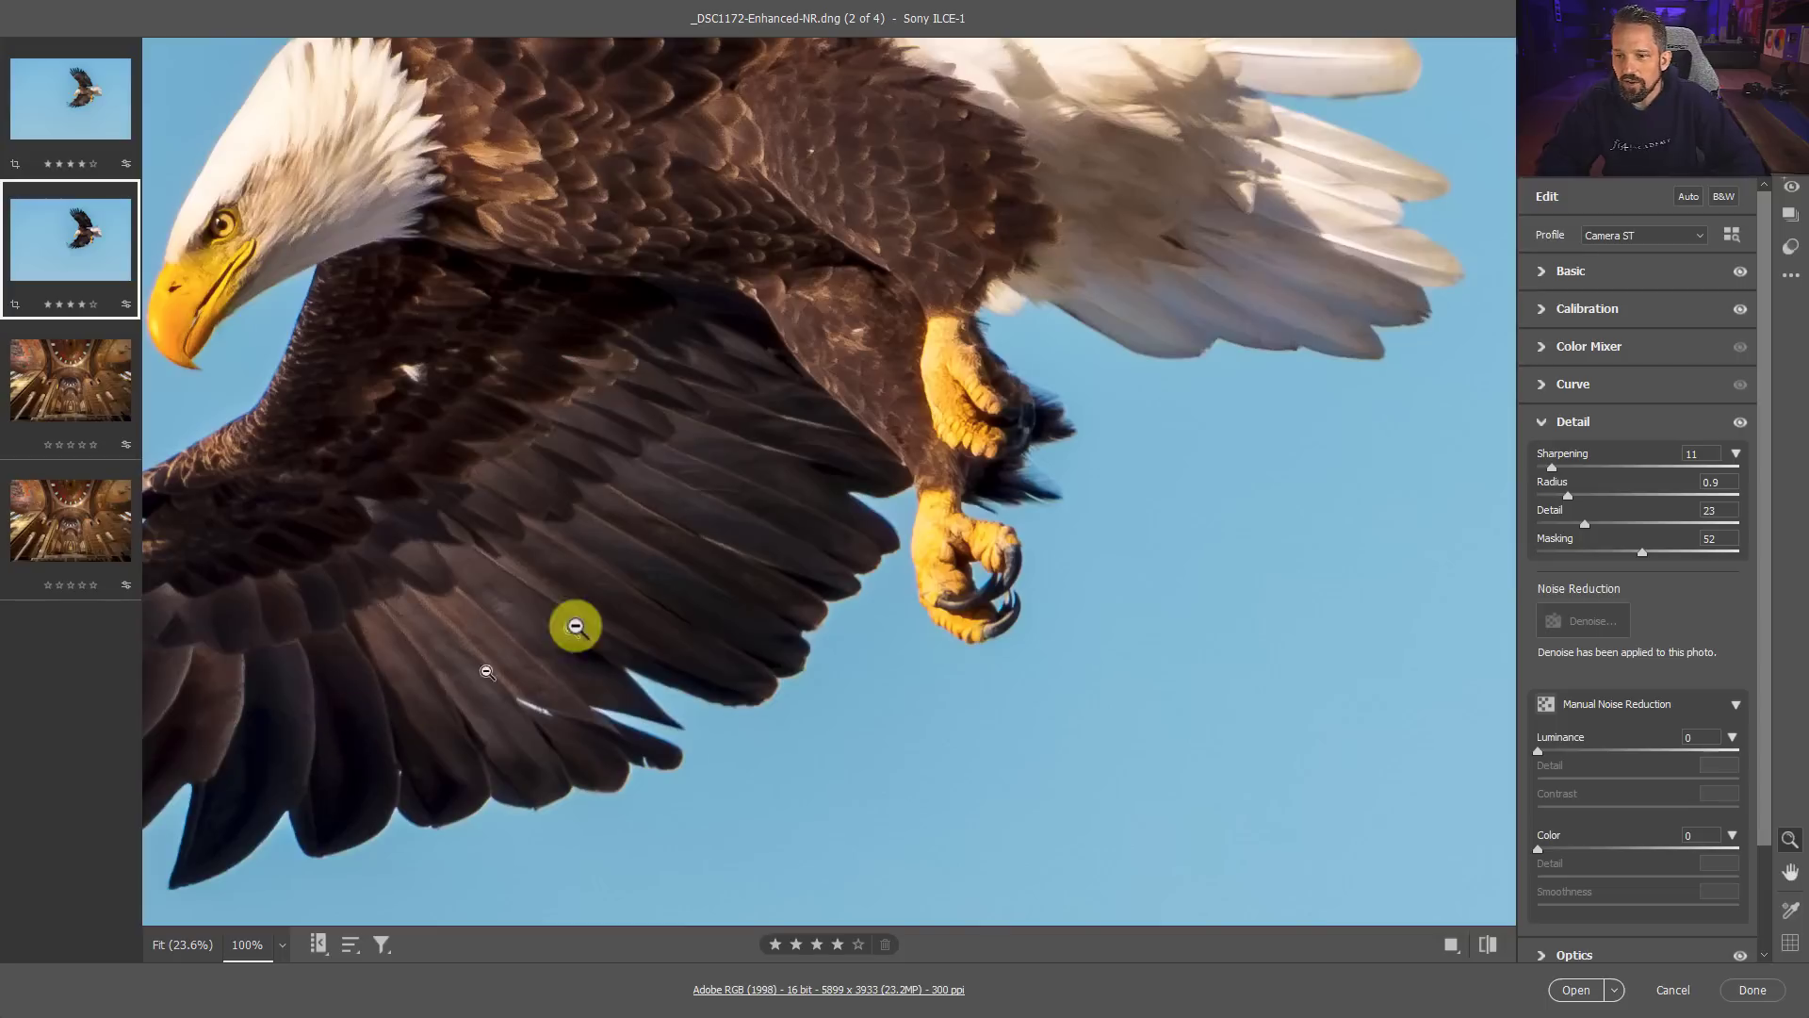
drag(664, 512, 694, 517)
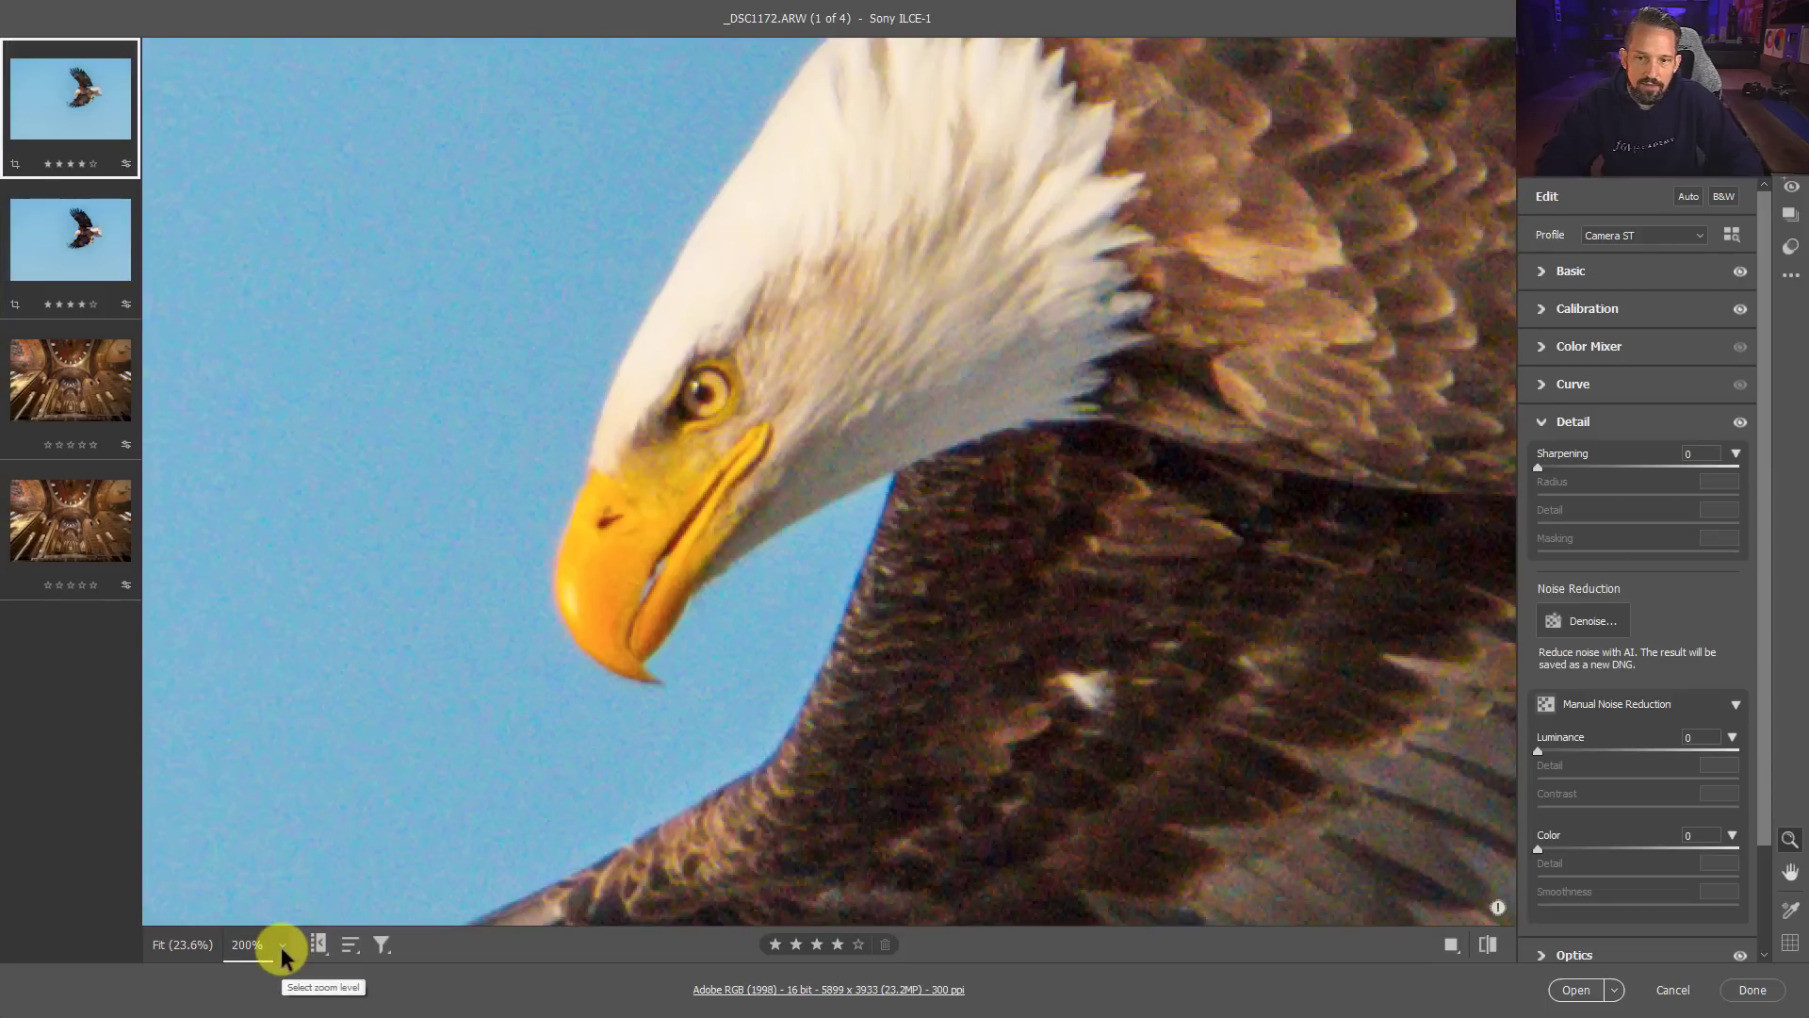
Step: View the original eagle raw at 100% and pan to its body and talons
click(283, 944)
click(344, 742)
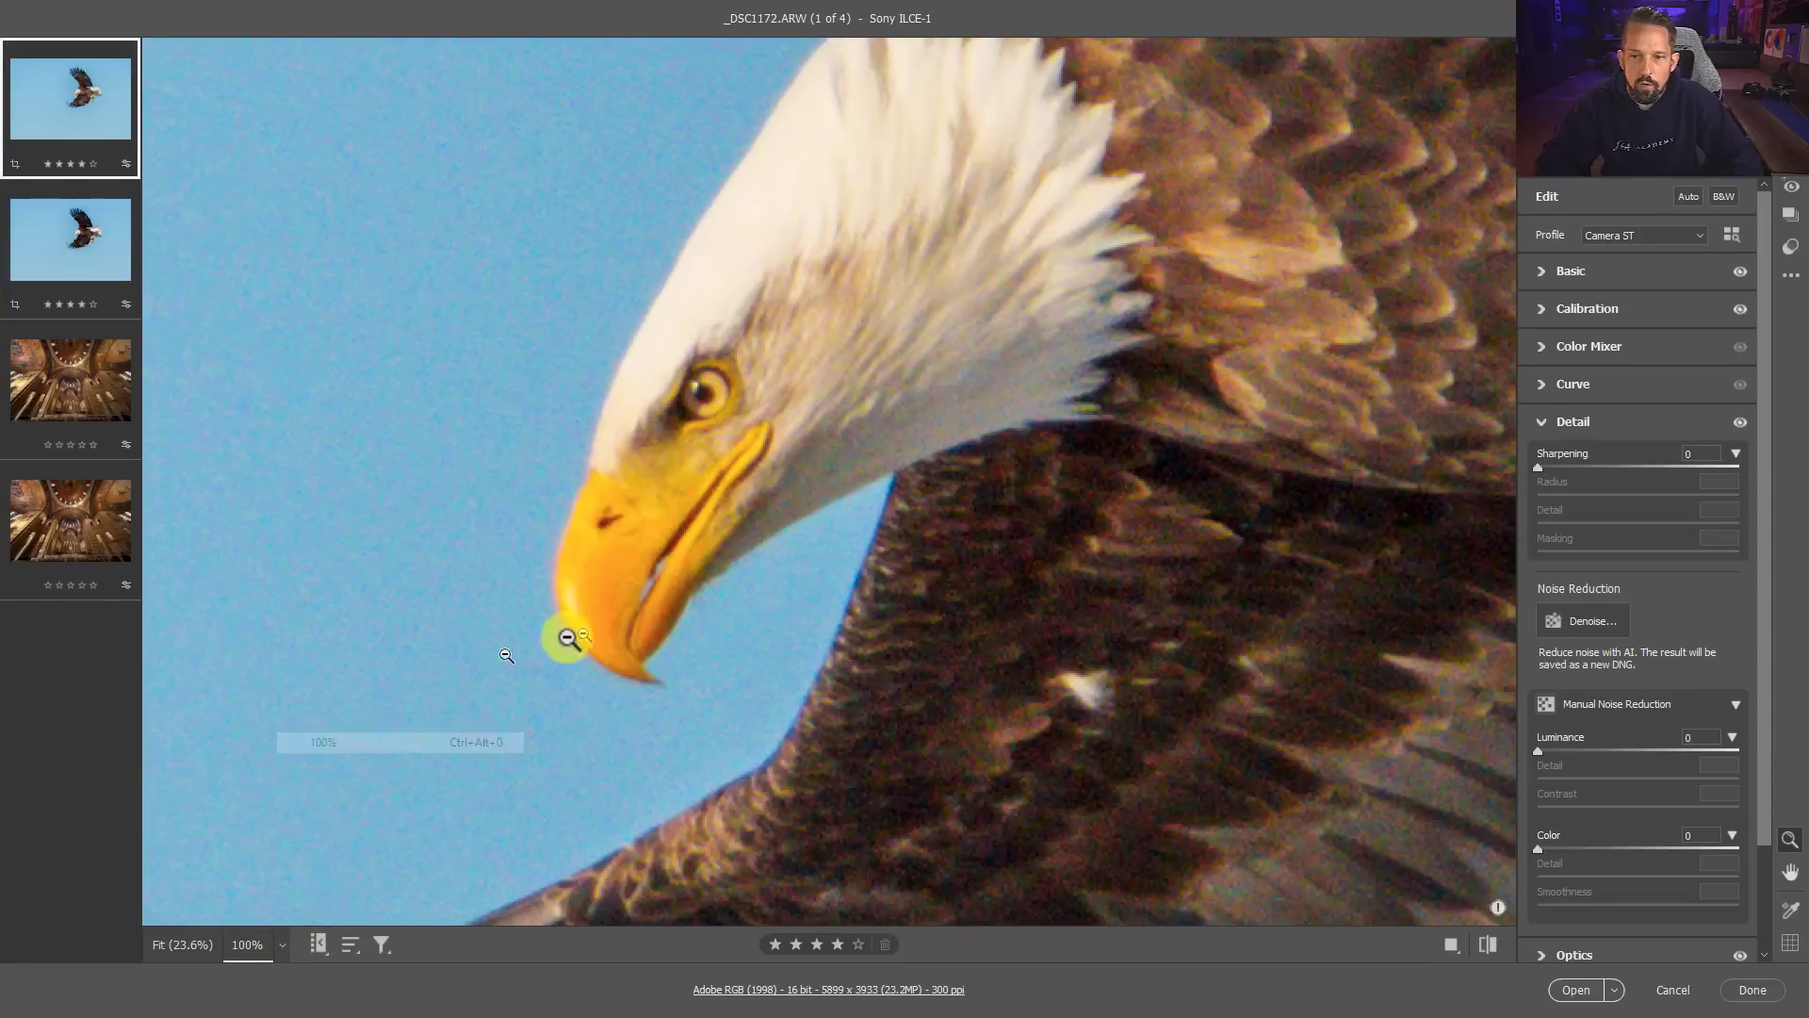
key(h)
mouse_move(744, 444)
mouse_down()
mouse_move(727, 440)
mouse_move(755, 444)
mouse_up()
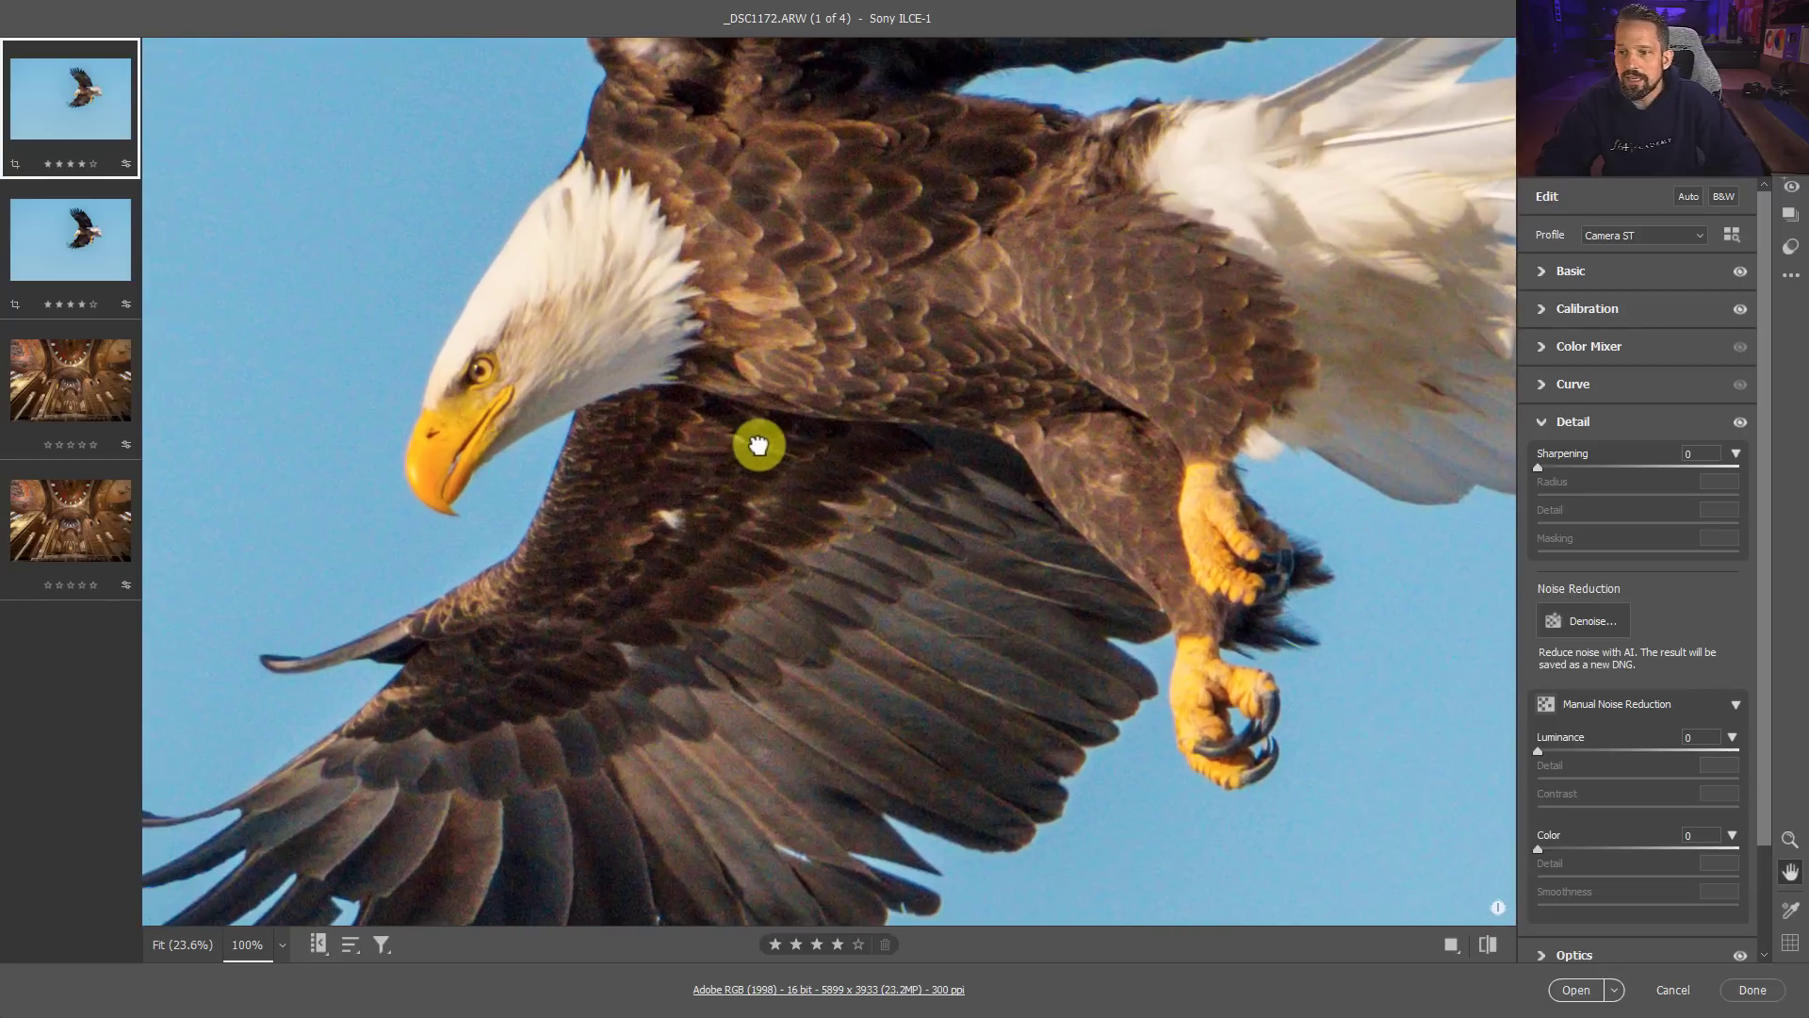
key(z)
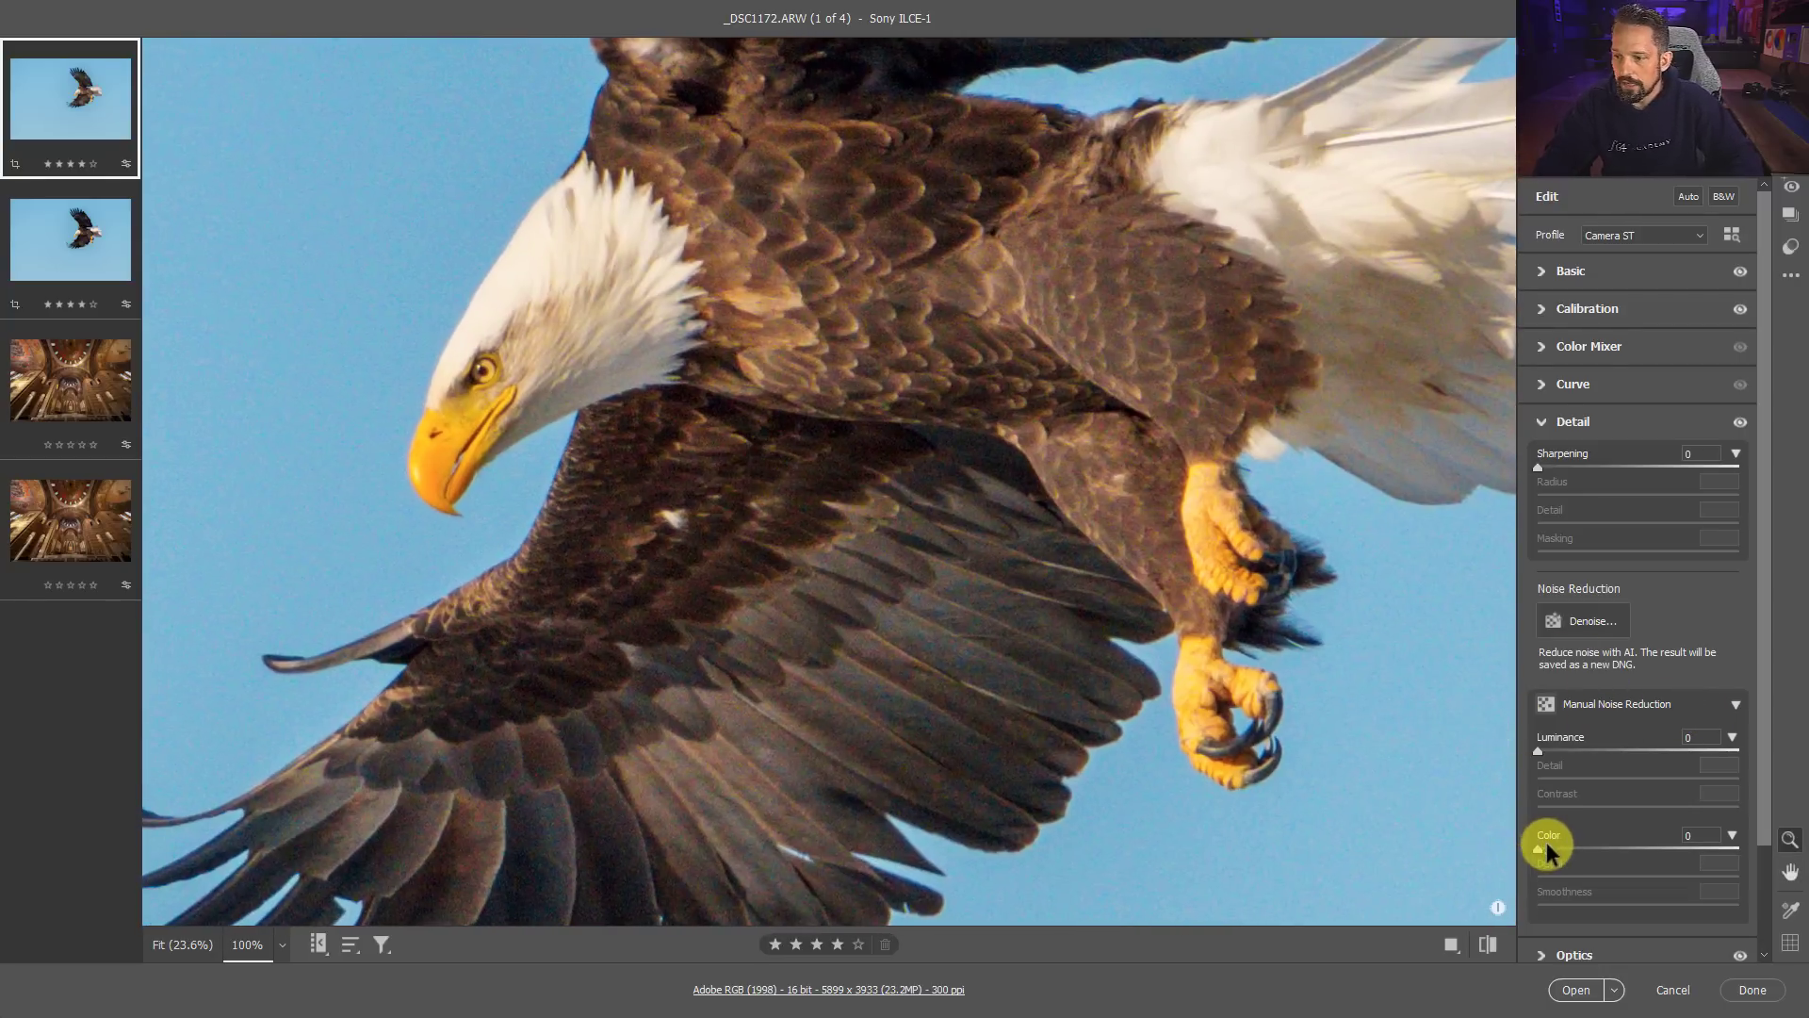
Step: Apply Luminance 23 and Color 23 noise reduction with Sharpening 12
drag(1546, 843, 1550, 850)
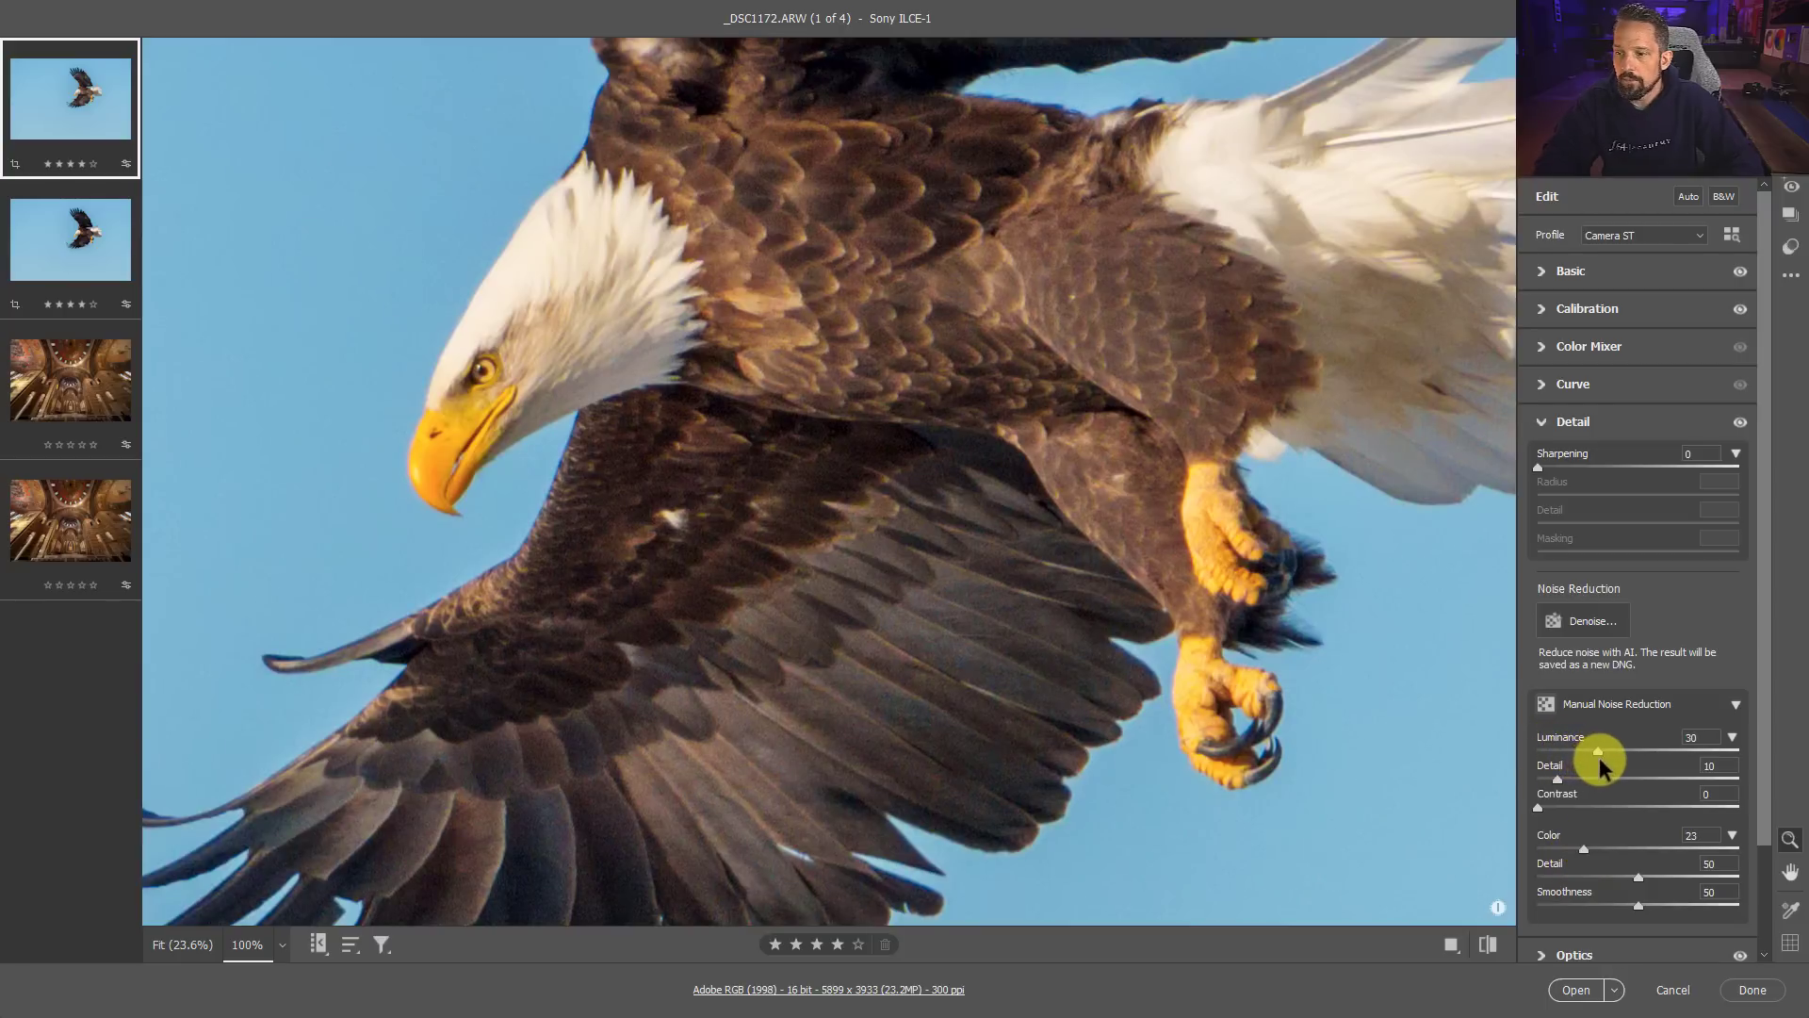
drag(1598, 756, 1605, 807)
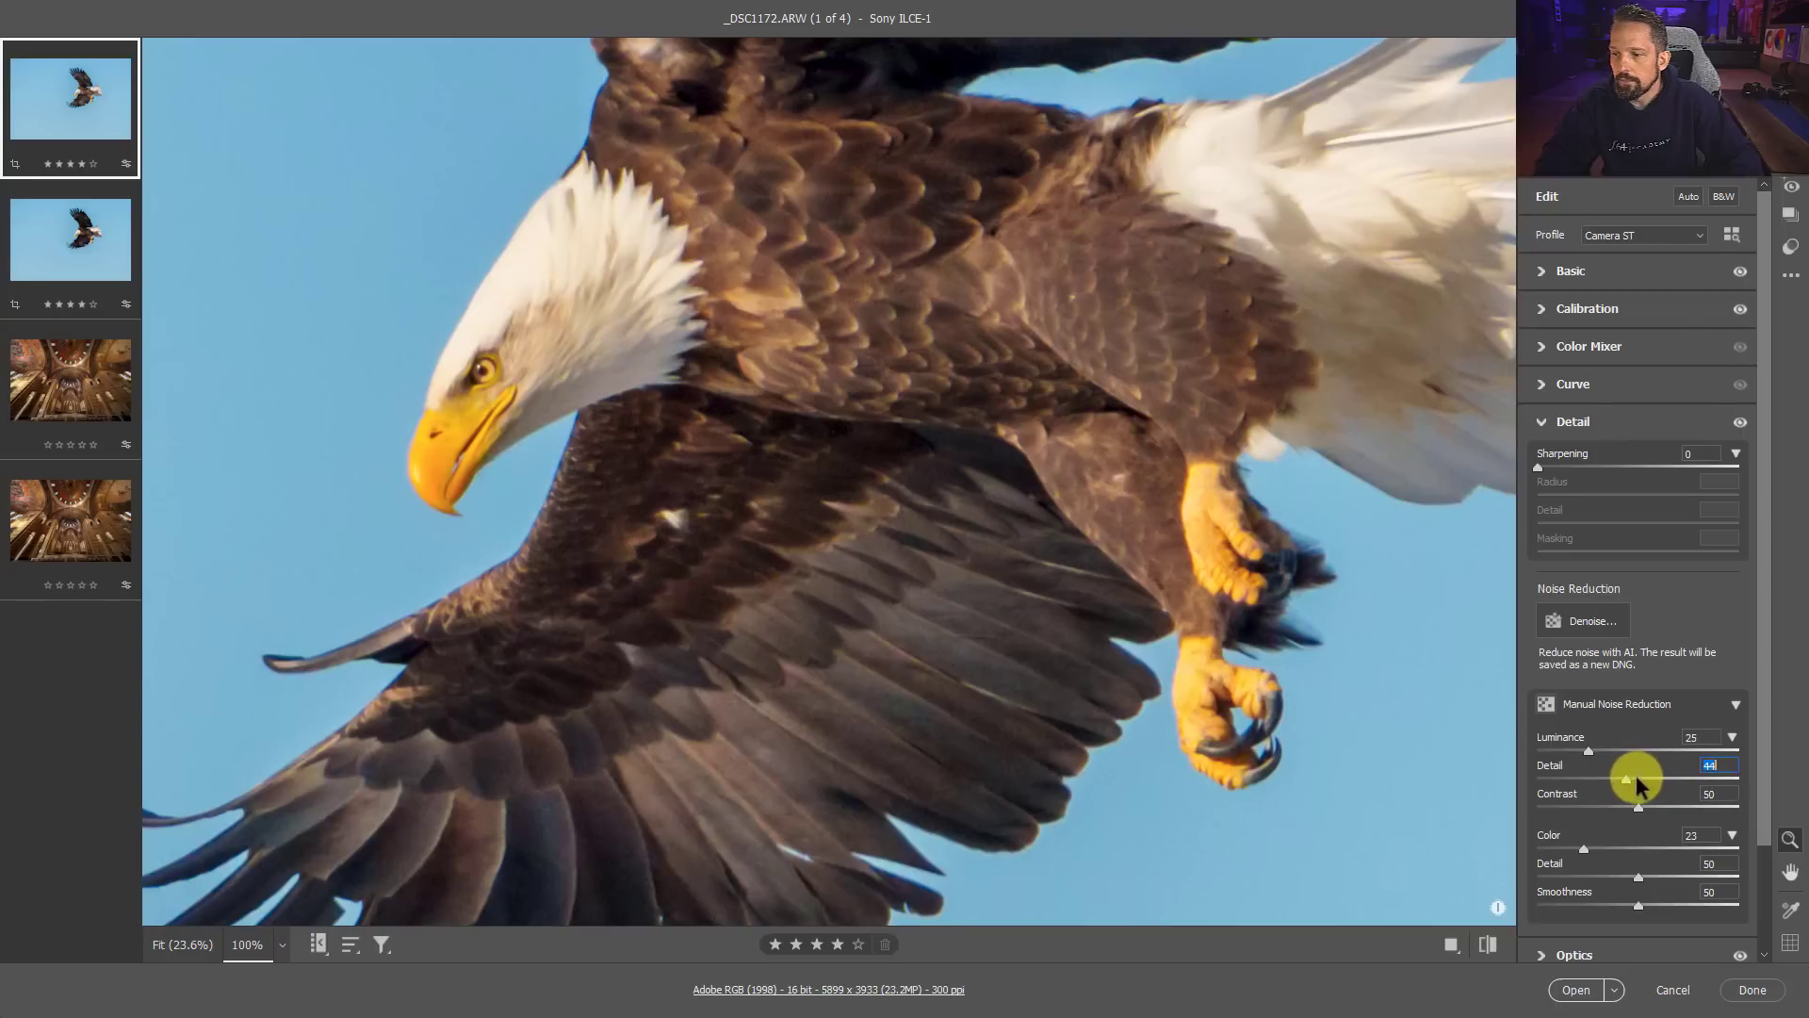
drag(1592, 751, 1584, 751)
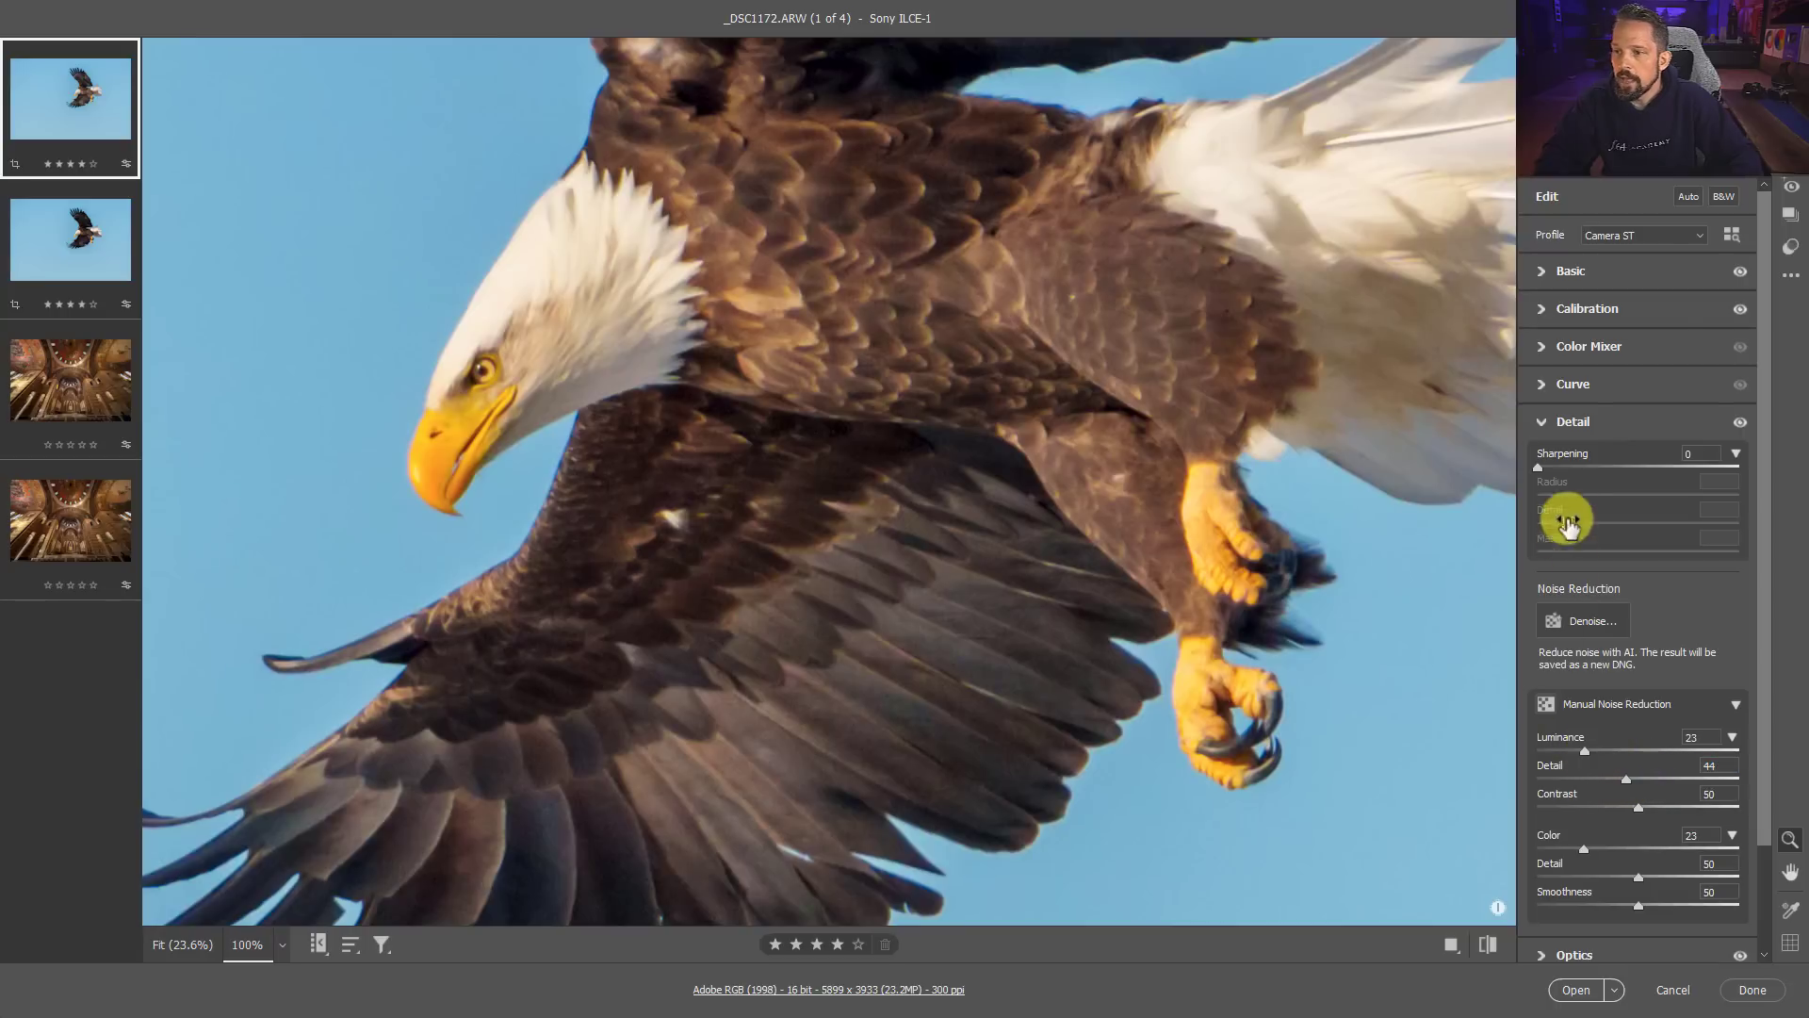
click(1545, 465)
key(alt)
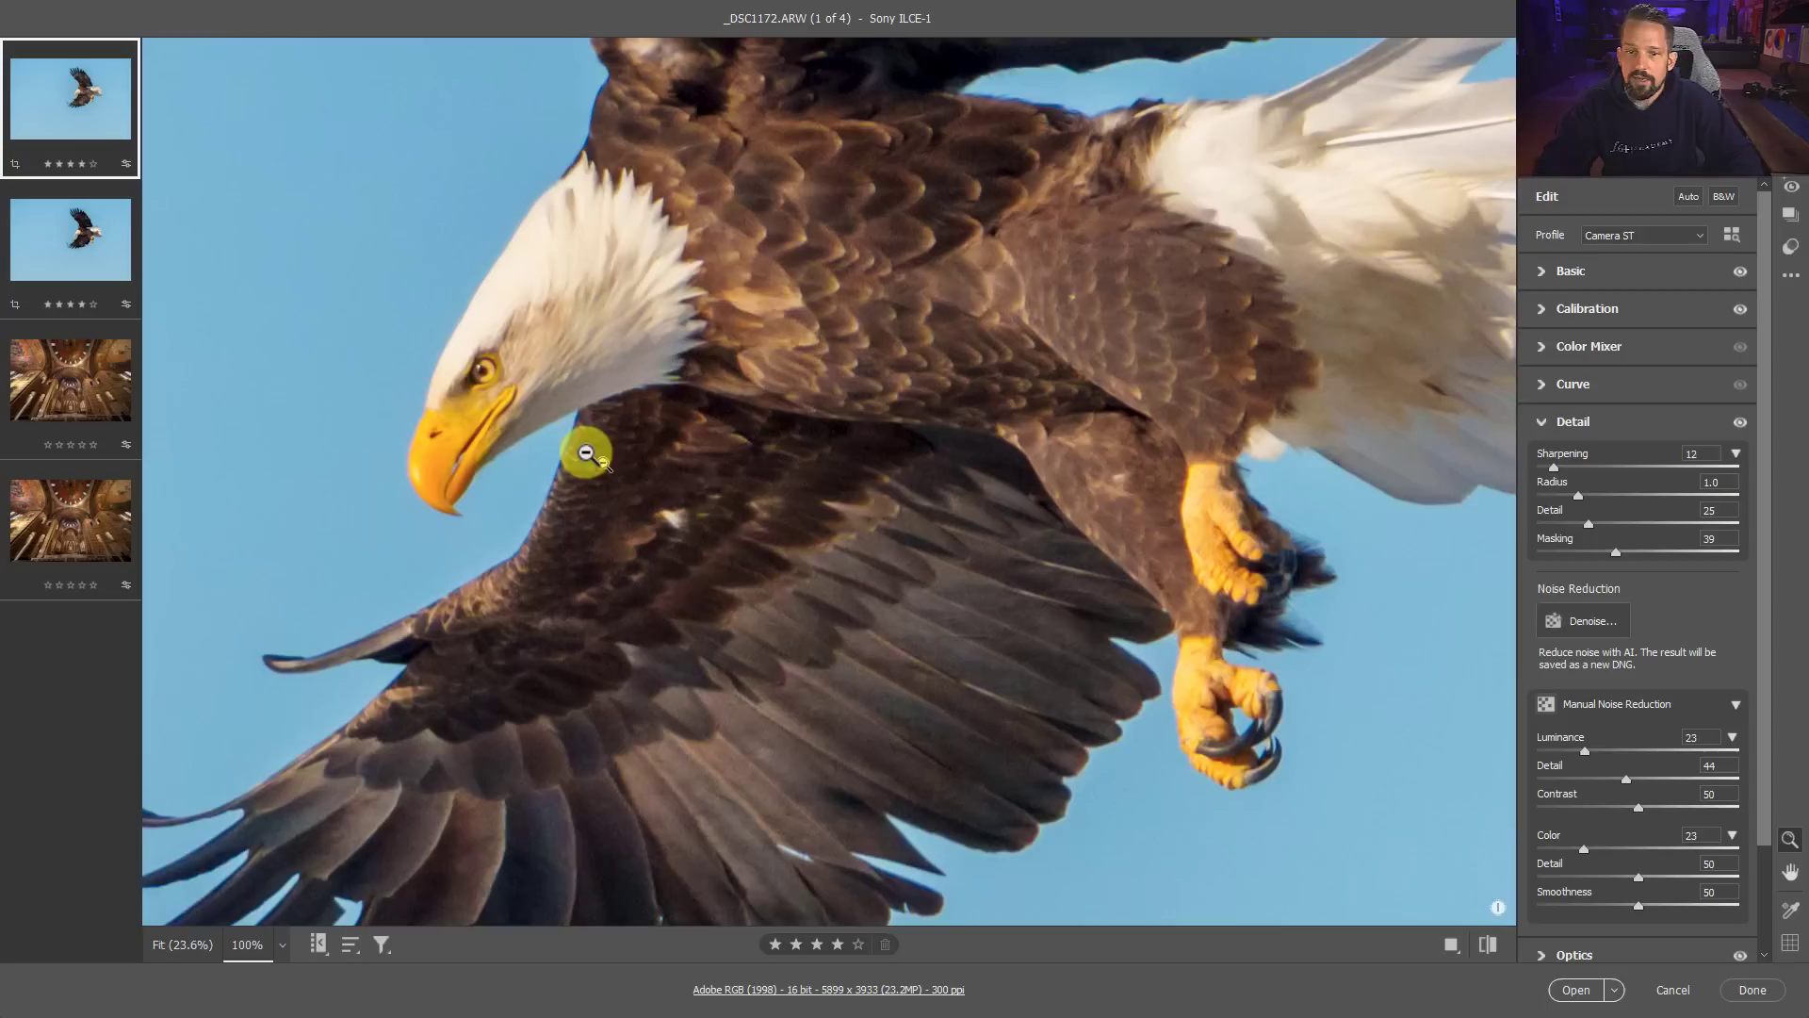
mouse_move(94, 211)
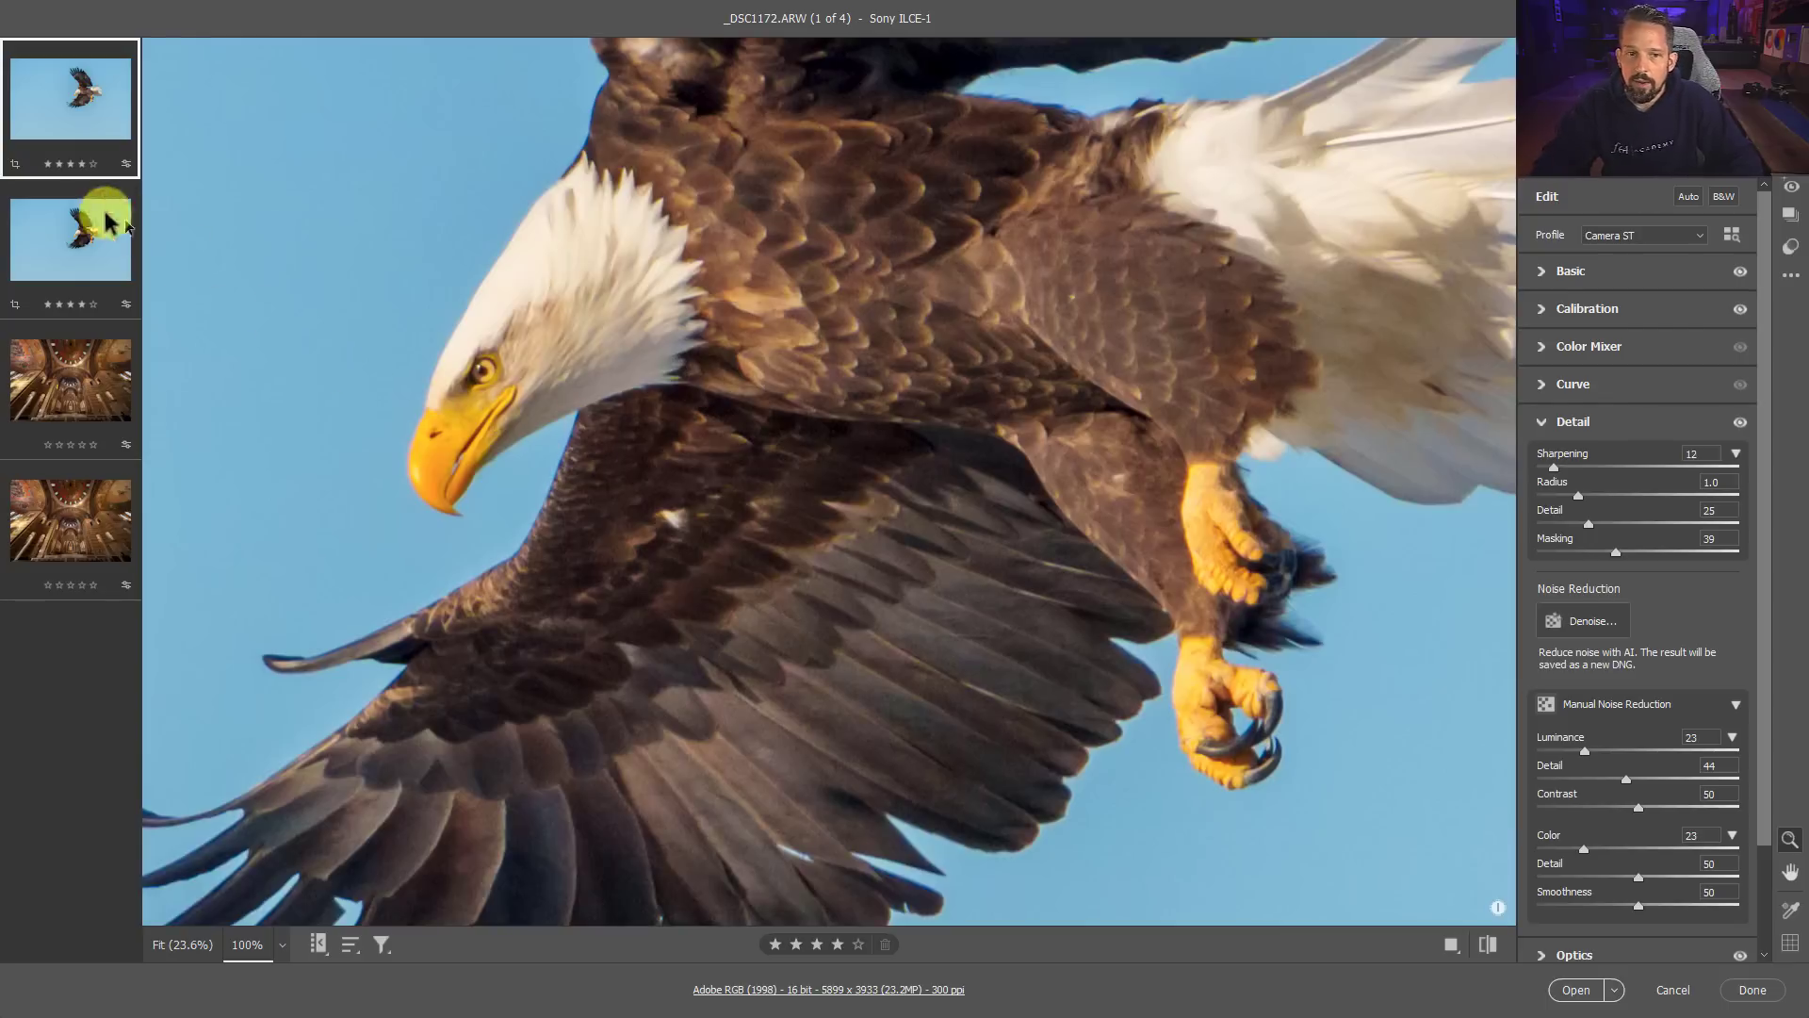
Step: Compare _DSC1172-Enhanced-NR.dng with the manually noise-reduced ARW, toggling between the two
click(72, 271)
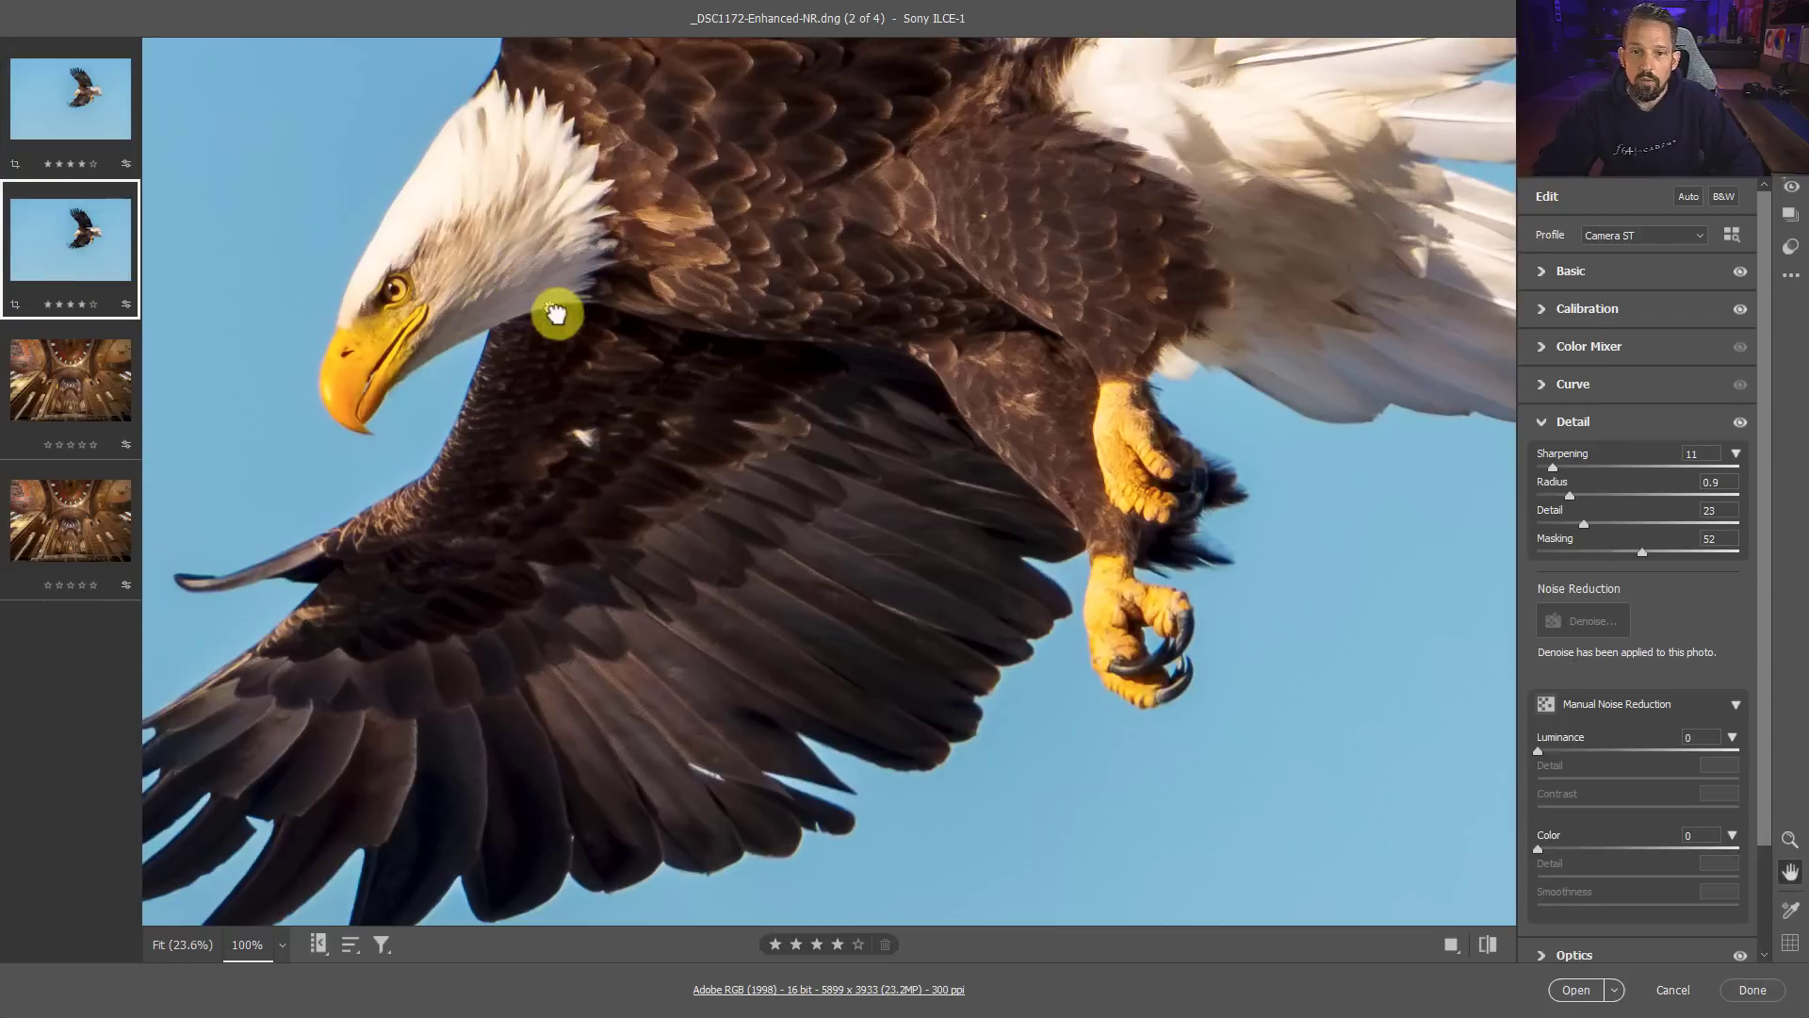
drag(553, 311, 659, 420)
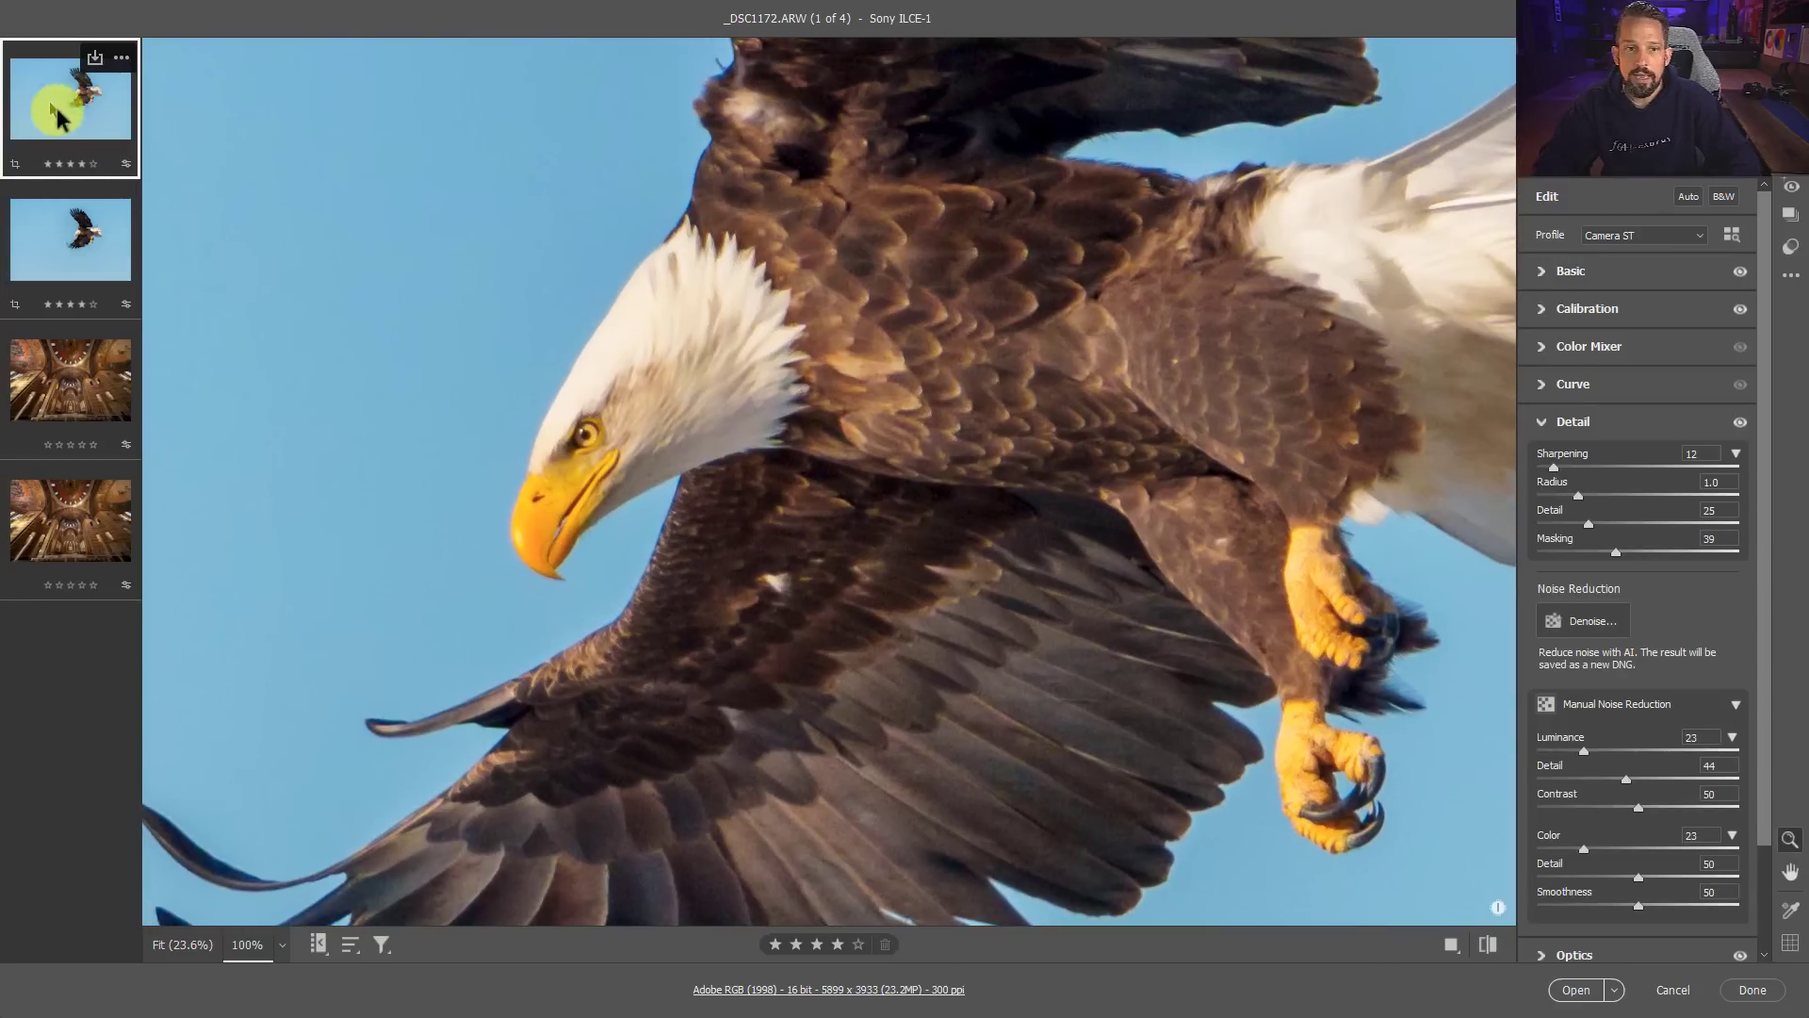
click(83, 264)
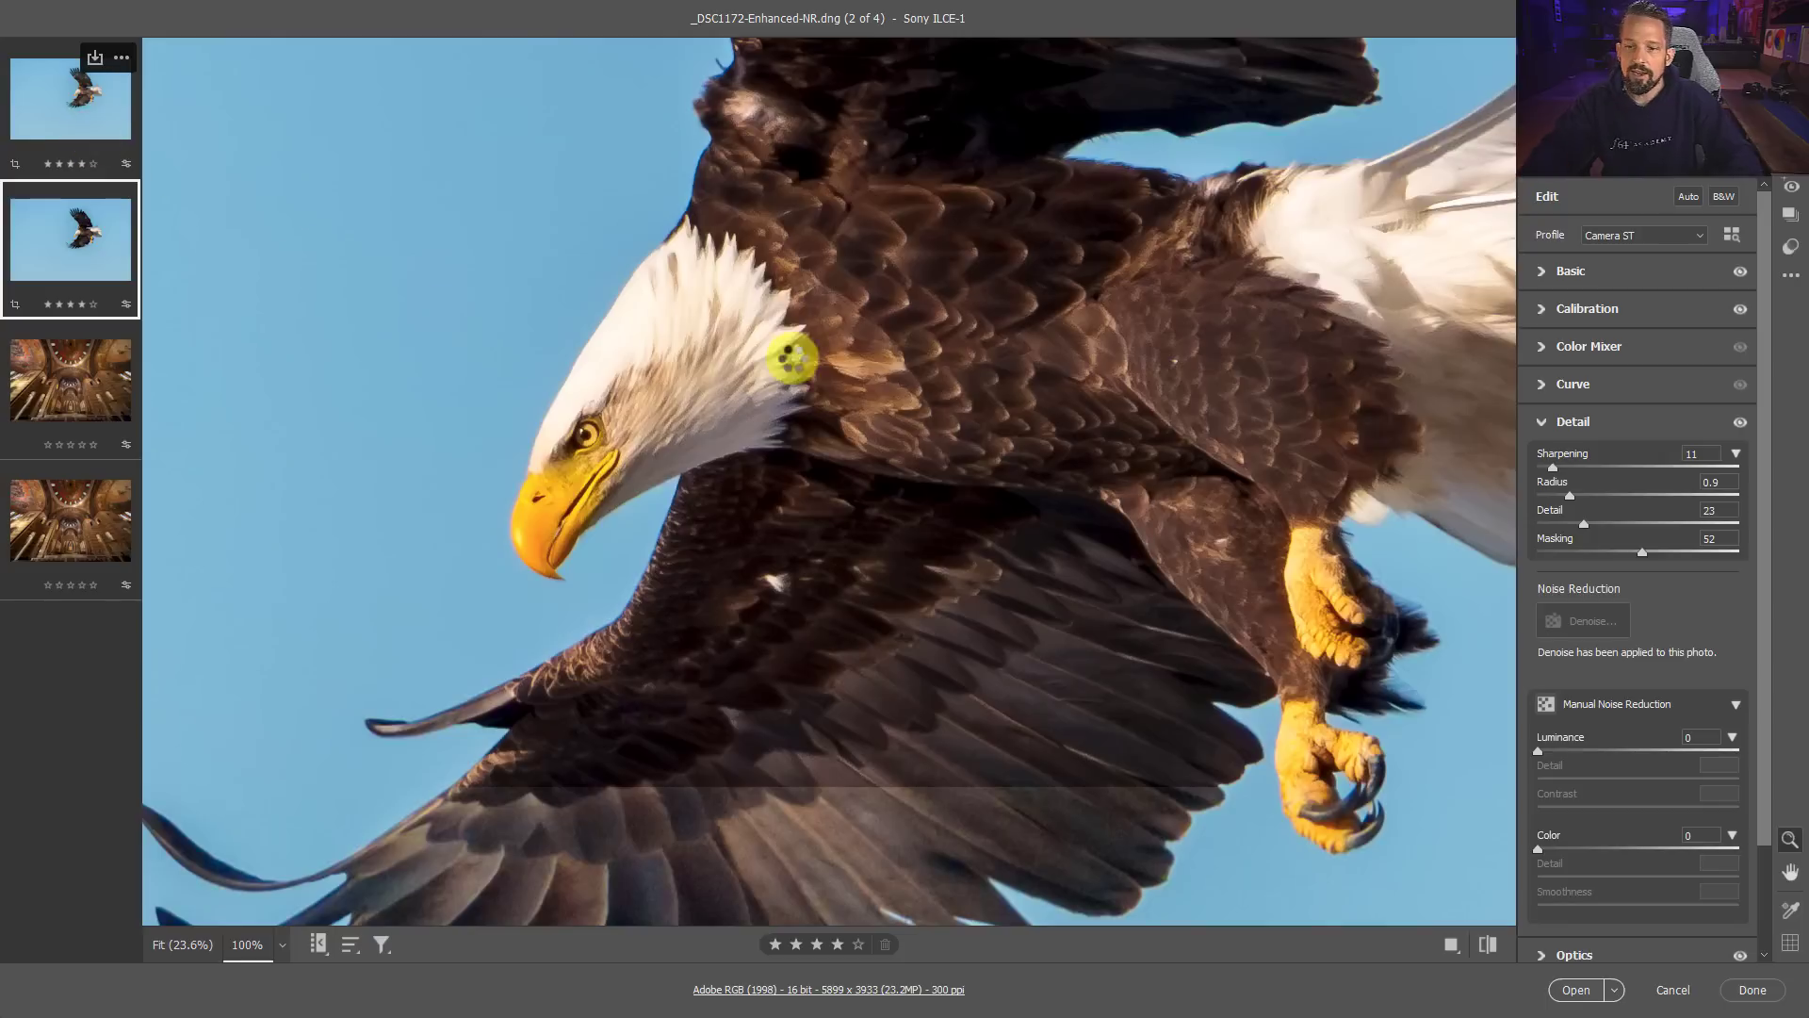
key(Left)
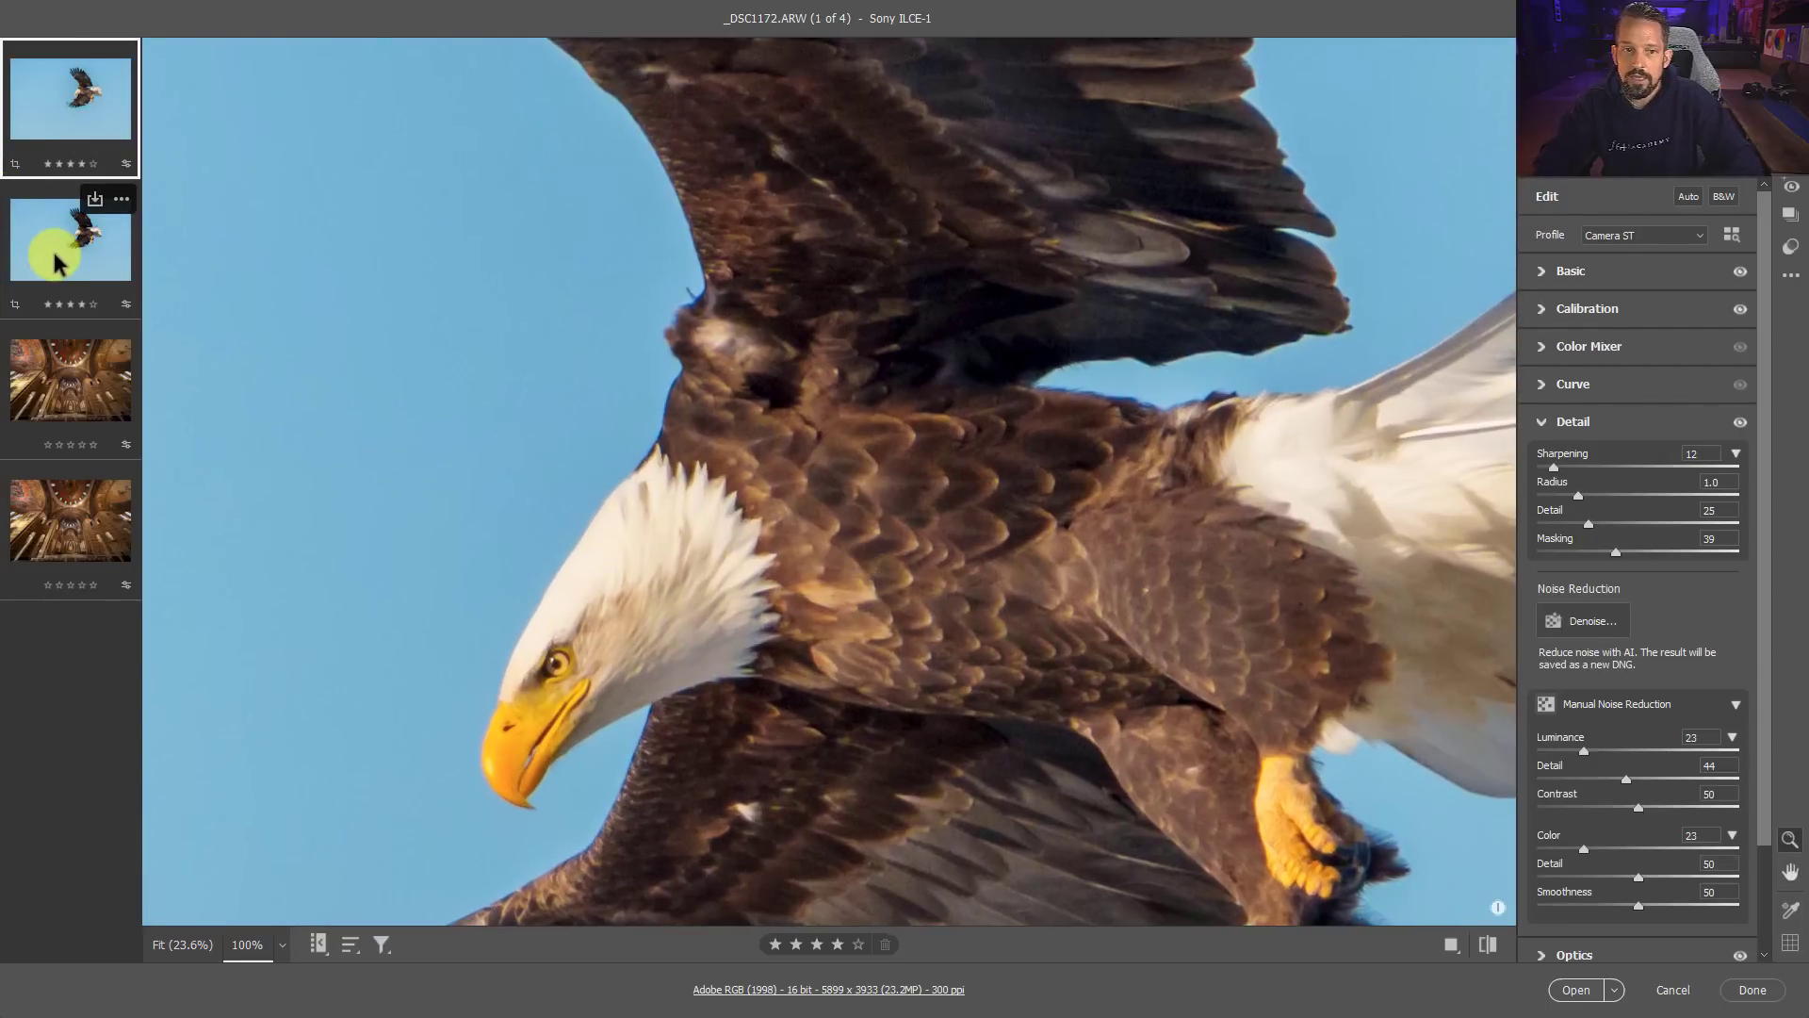
Step: Return to the Enhanced-NR DNG and raise Shadows to +82 in Basic
click(55, 263)
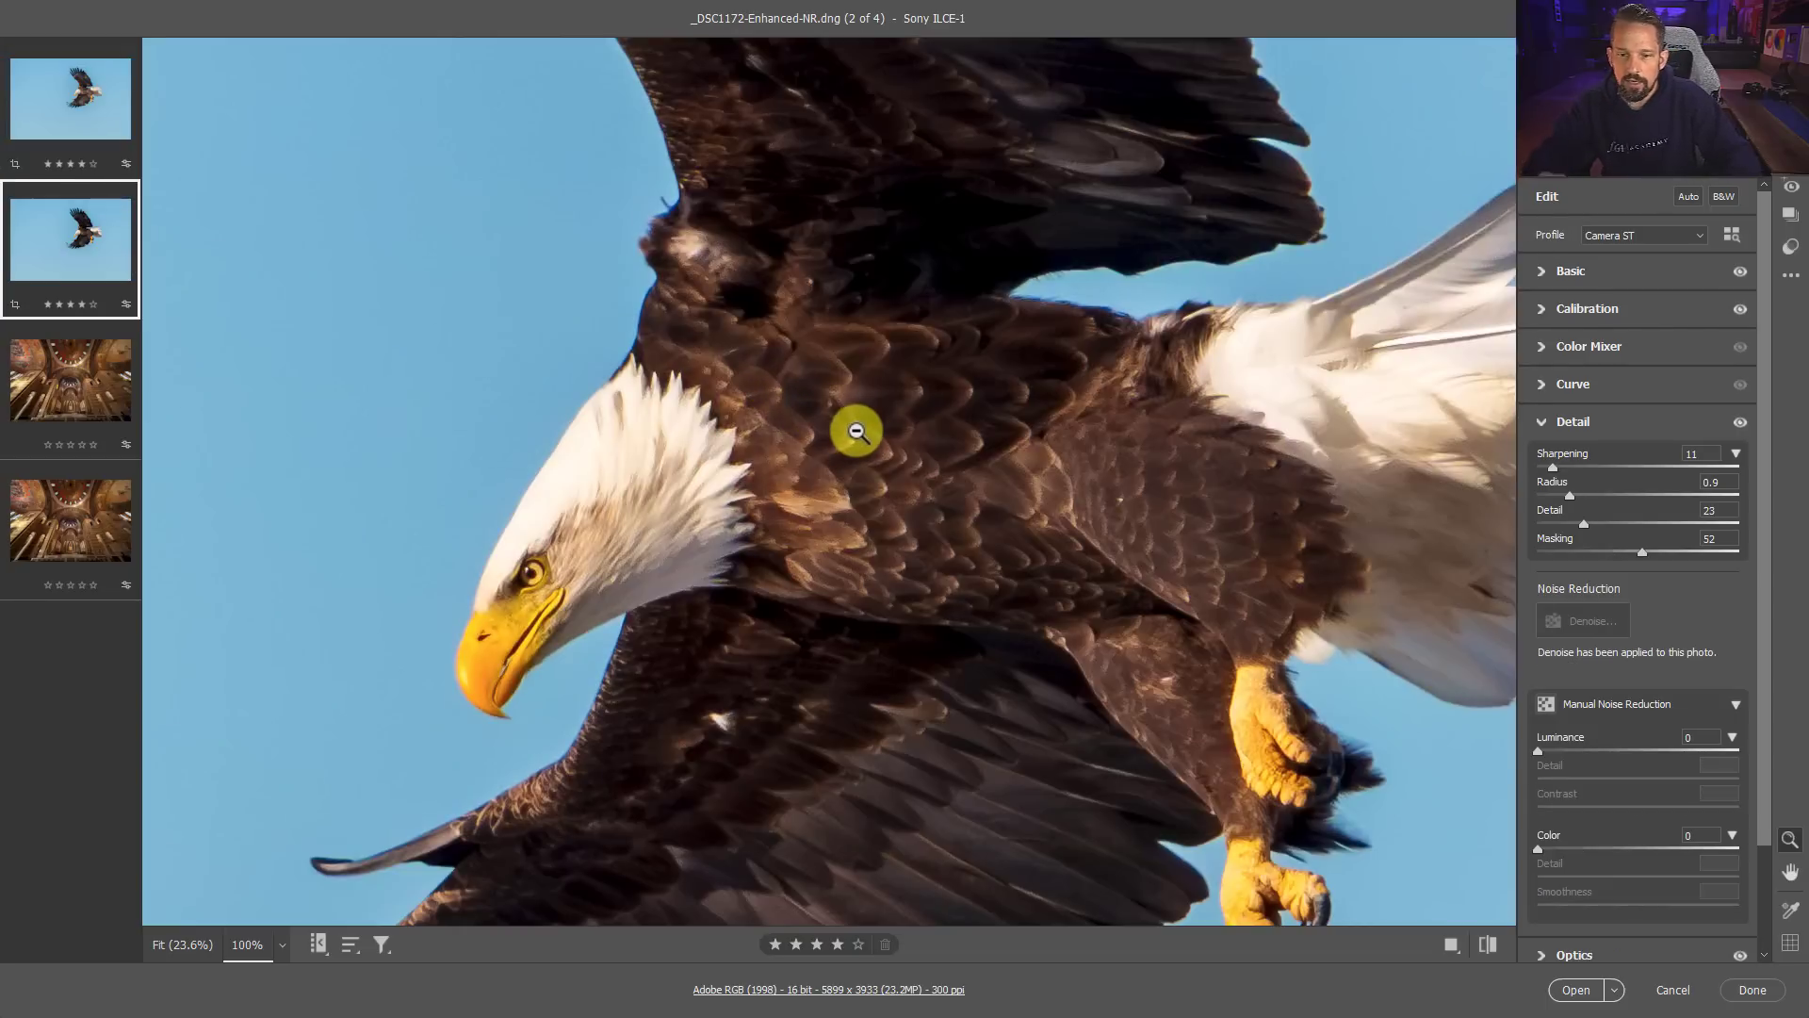
click(1568, 277)
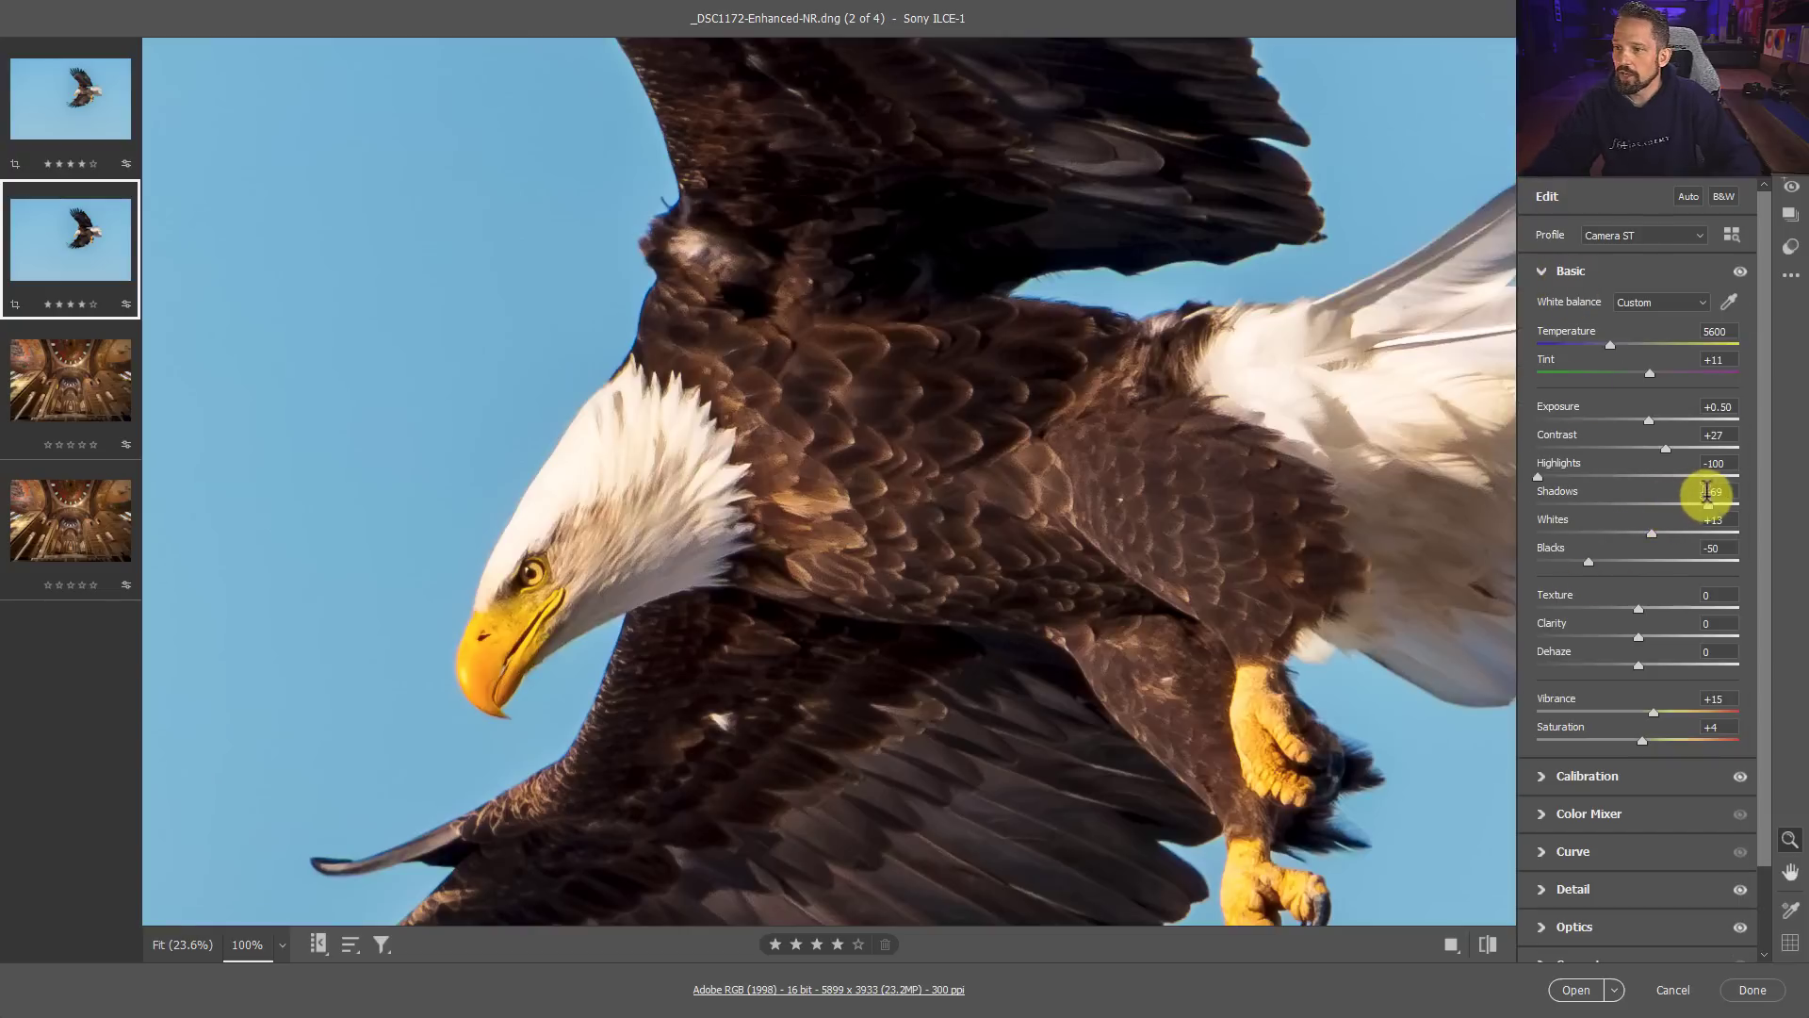
drag(1720, 509, 1722, 509)
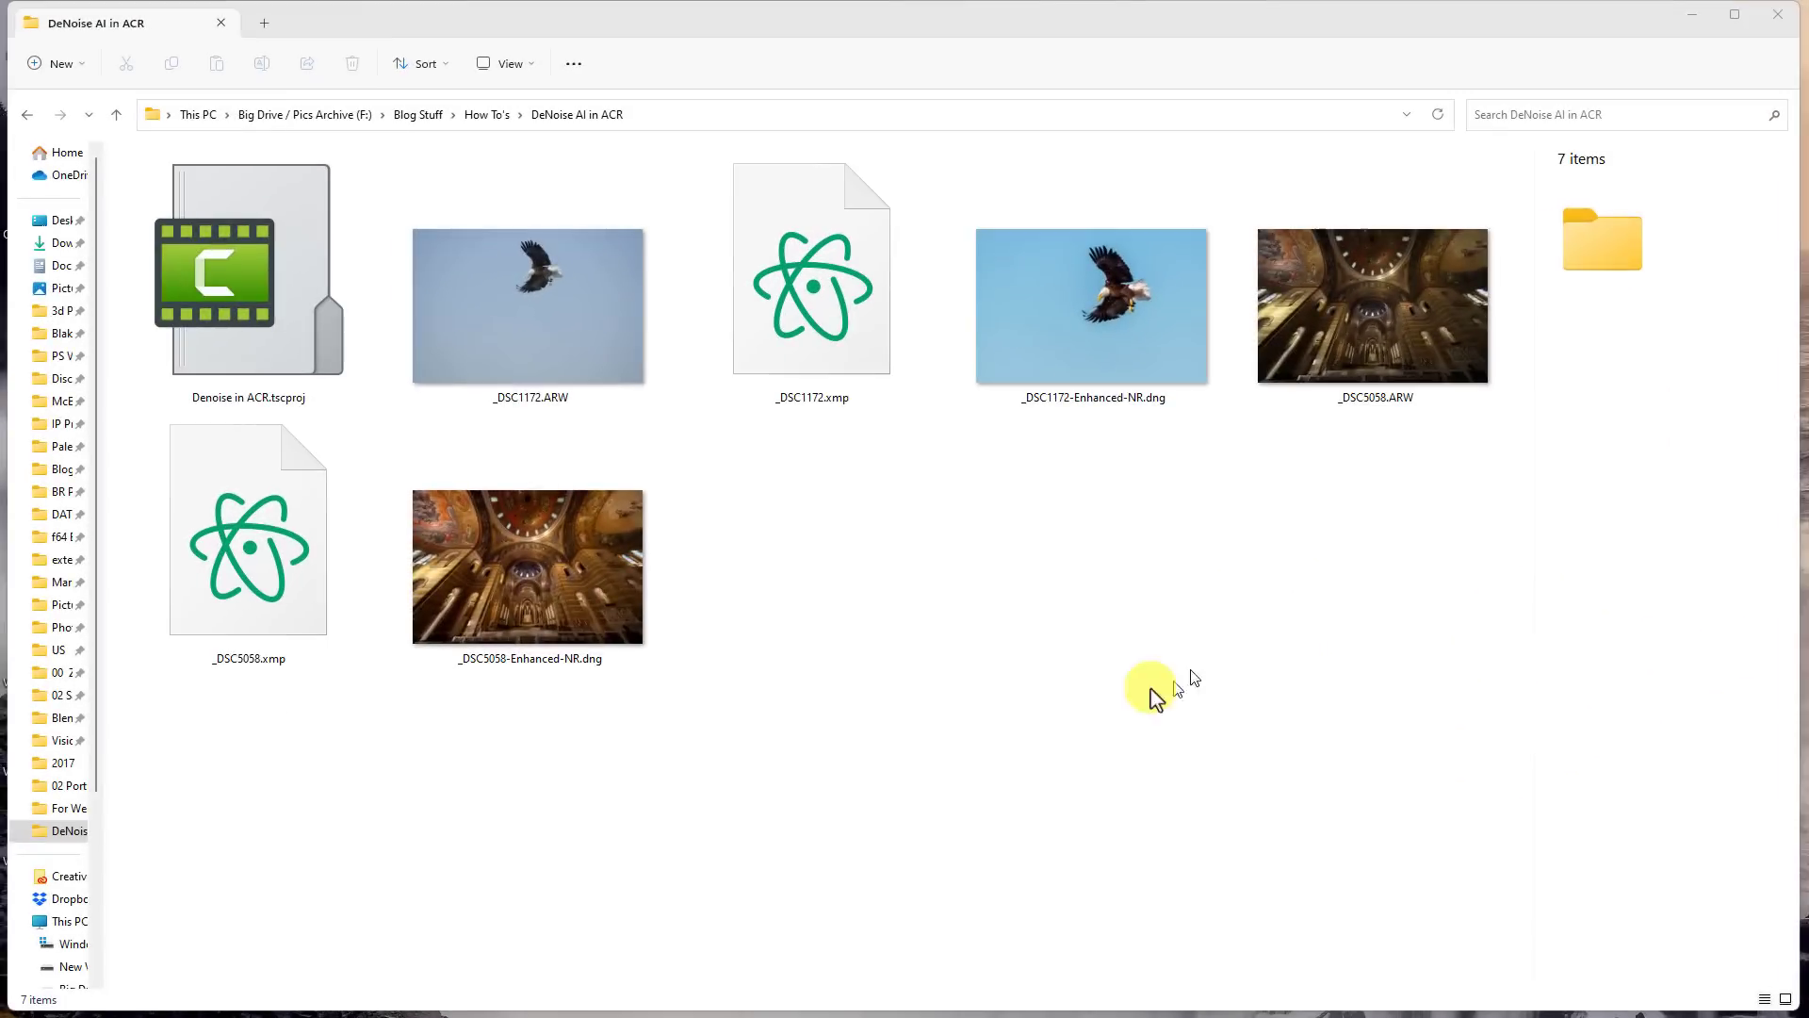
Step: Check file sizes in File Explorer: _DSC1172.ARW at 60.5 MB versus _DSC1172-Enhanced-NR.dng at 216 MB
click(834, 533)
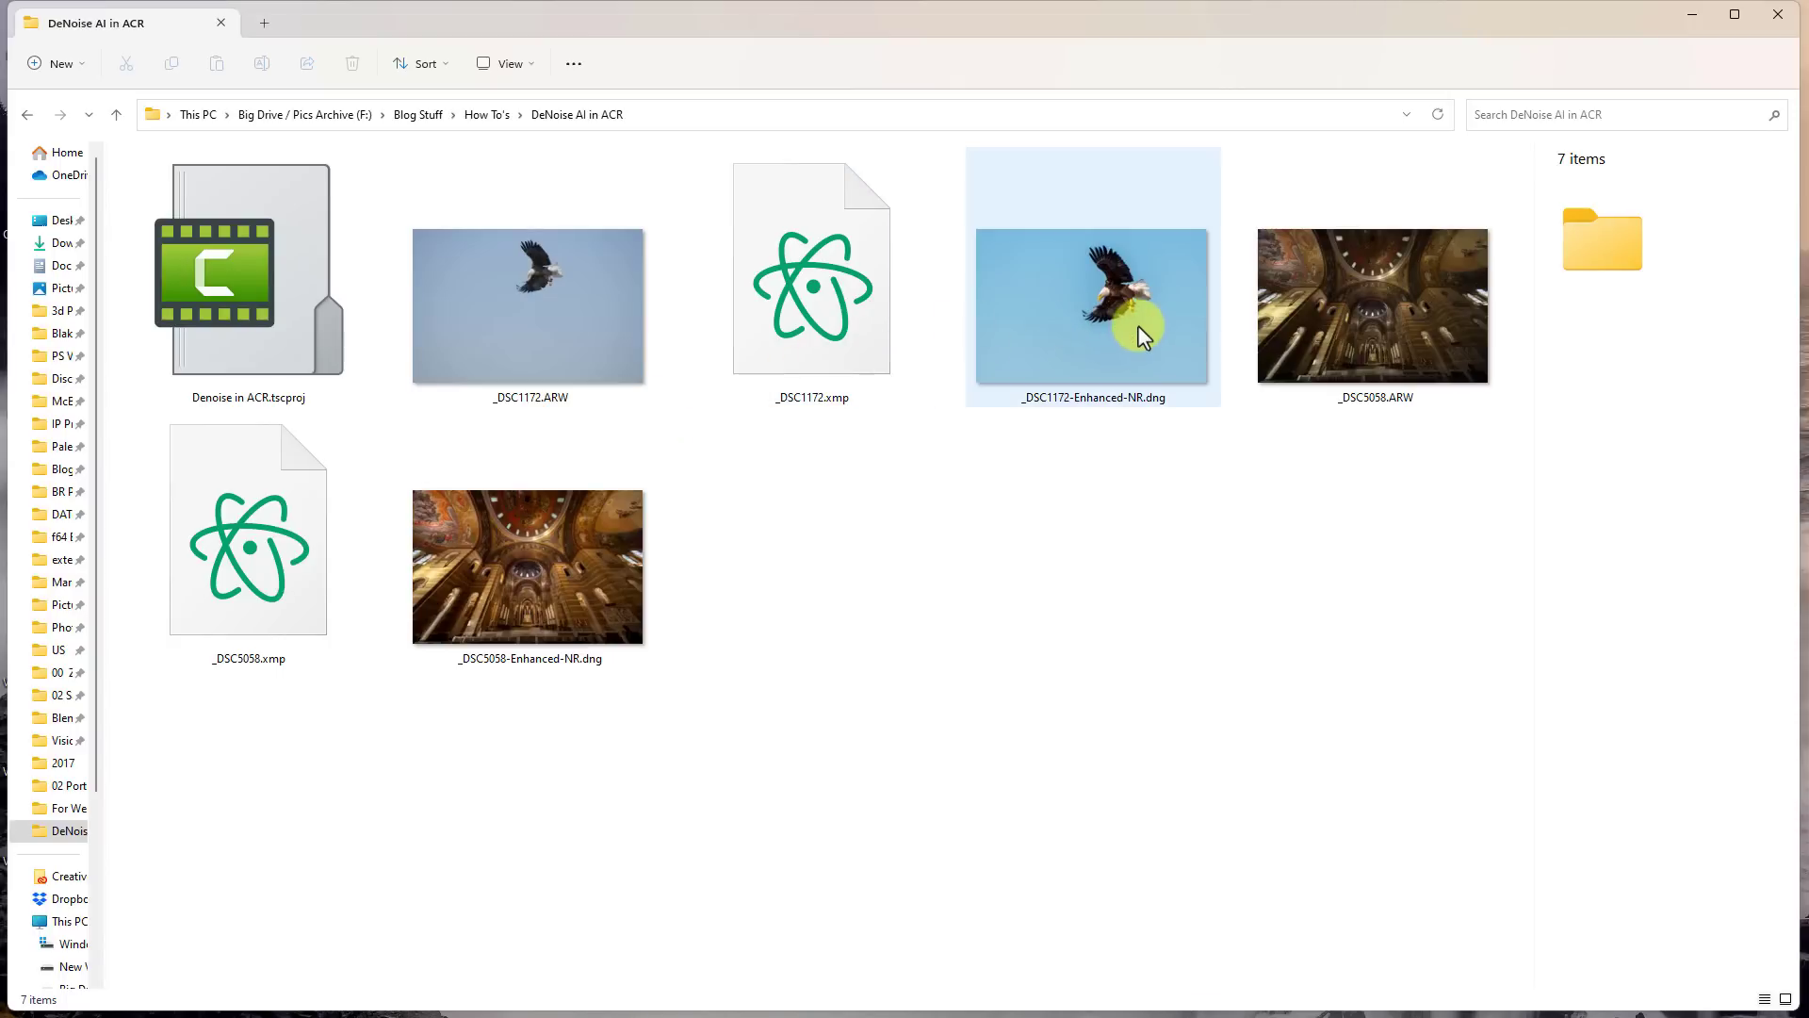
click(548, 324)
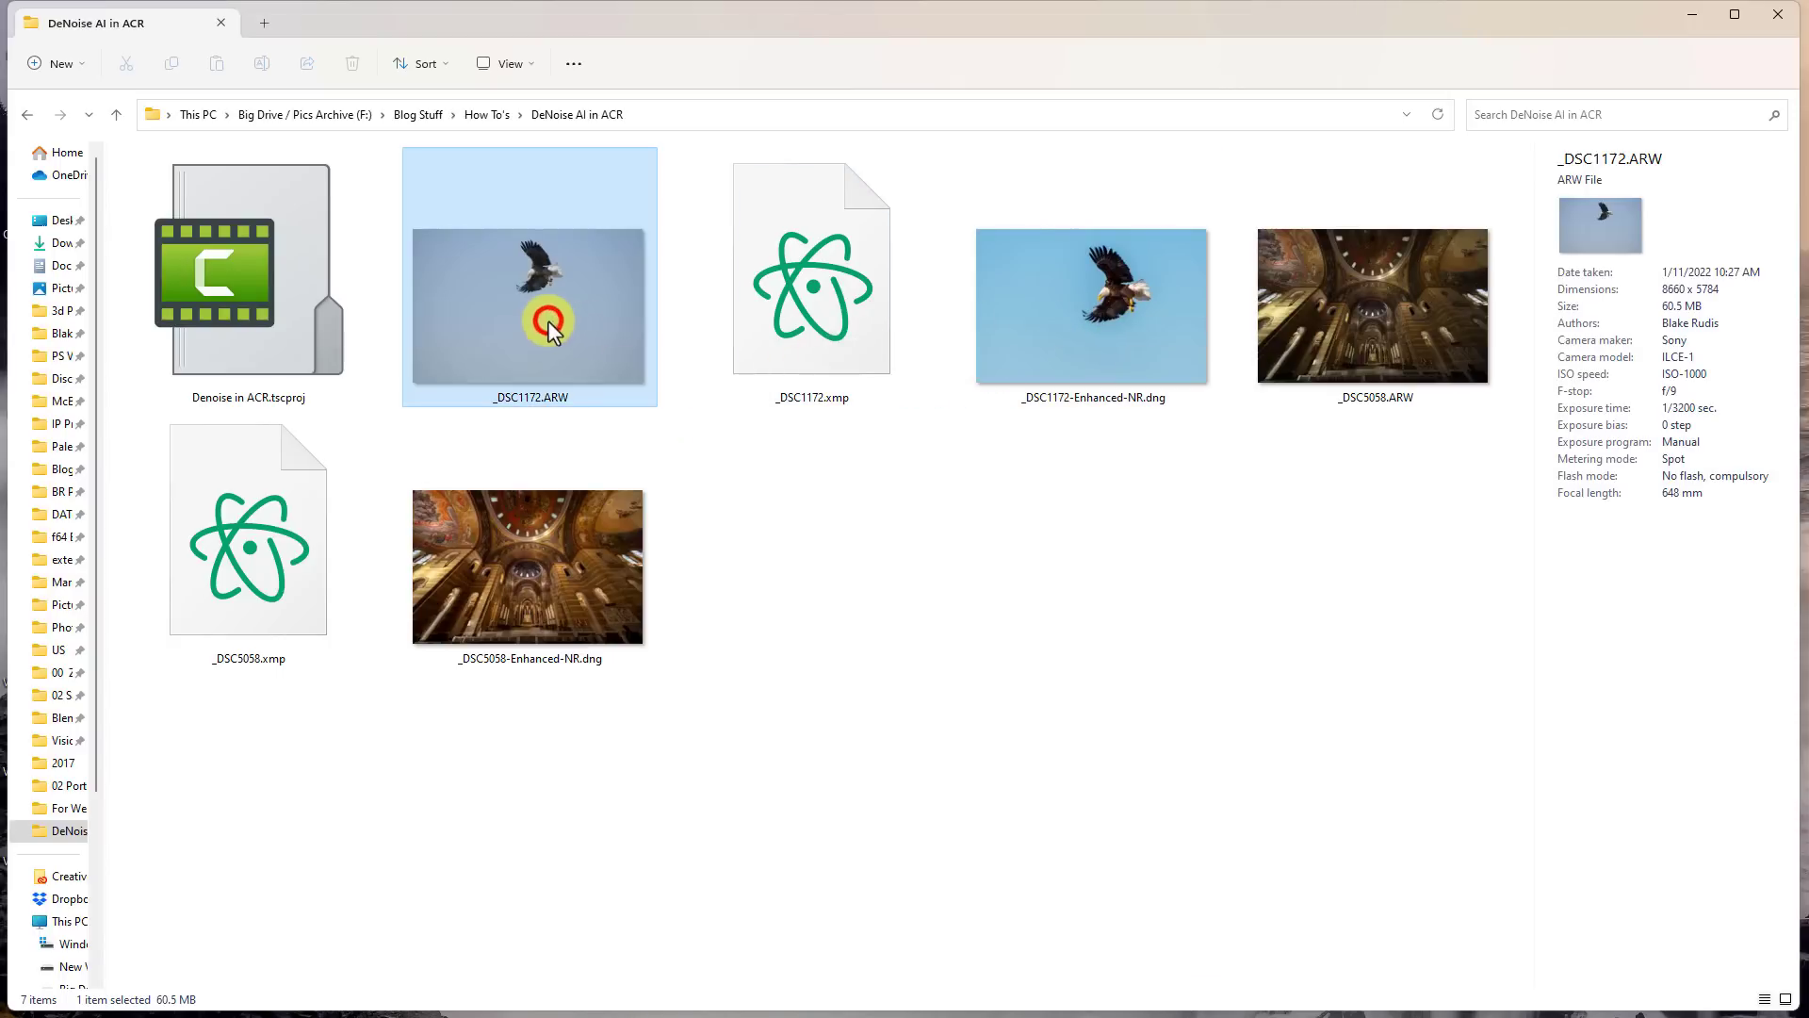
click(847, 301)
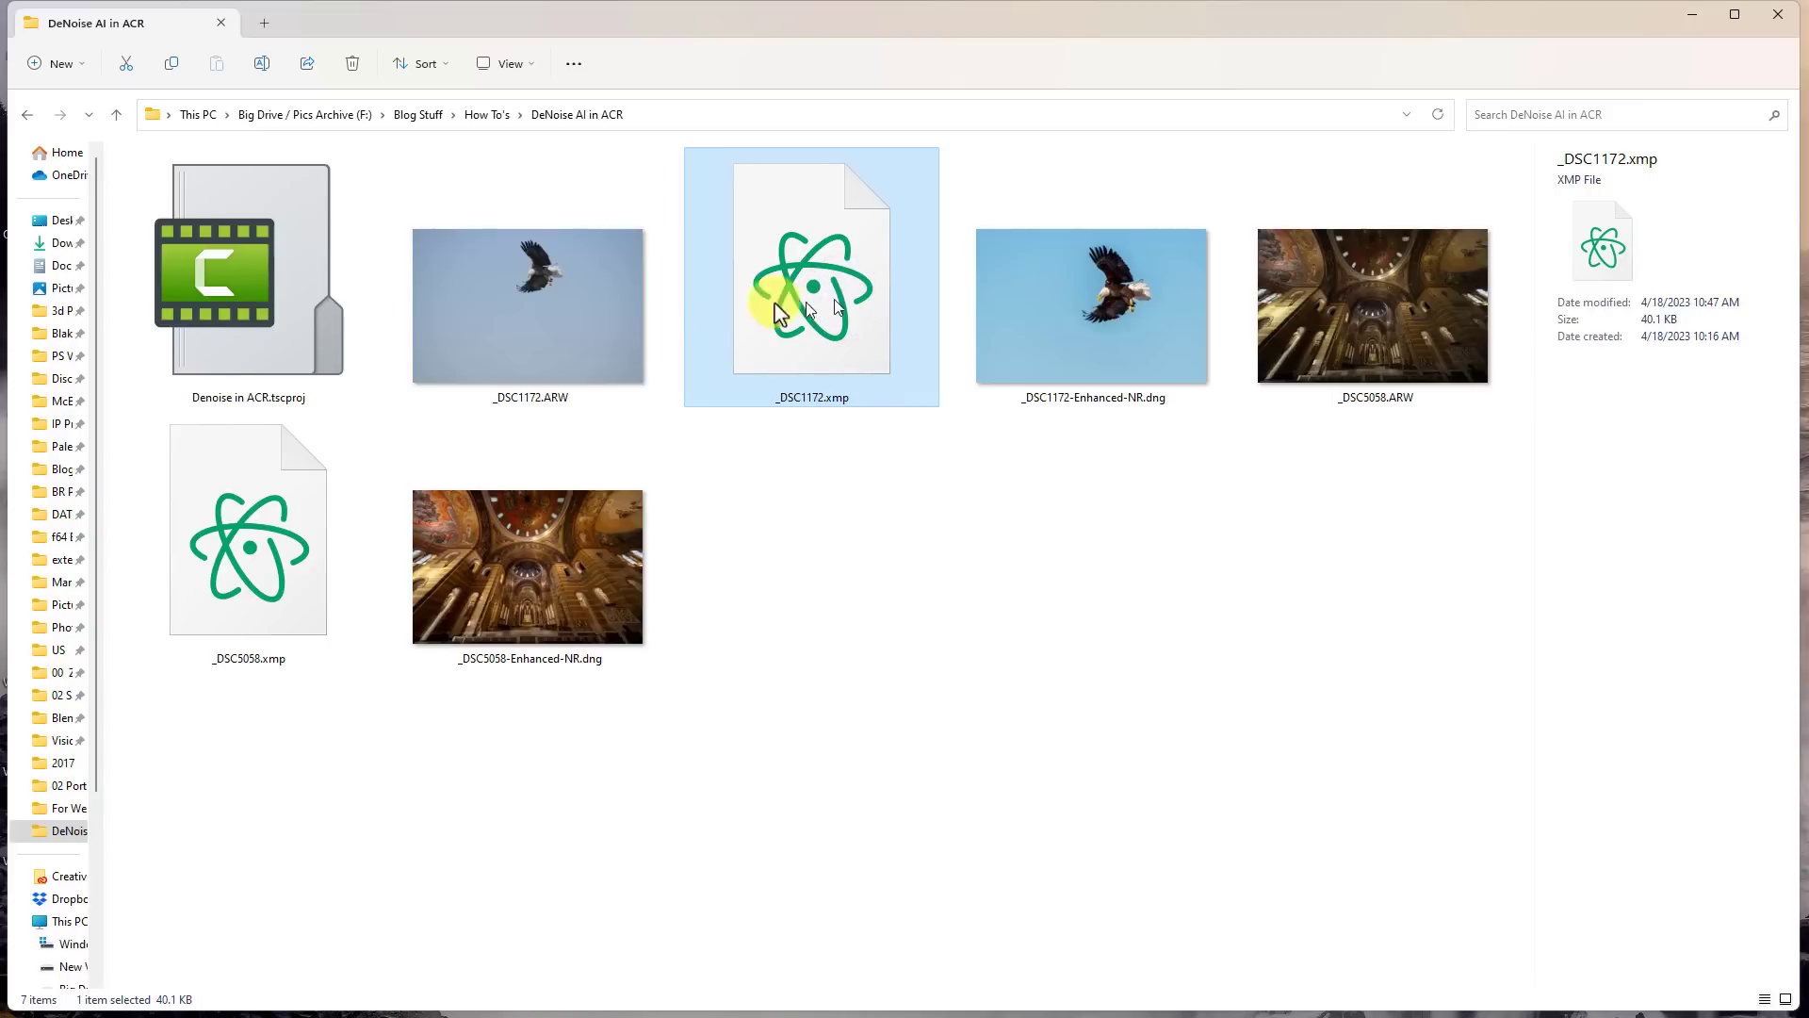
click(1135, 334)
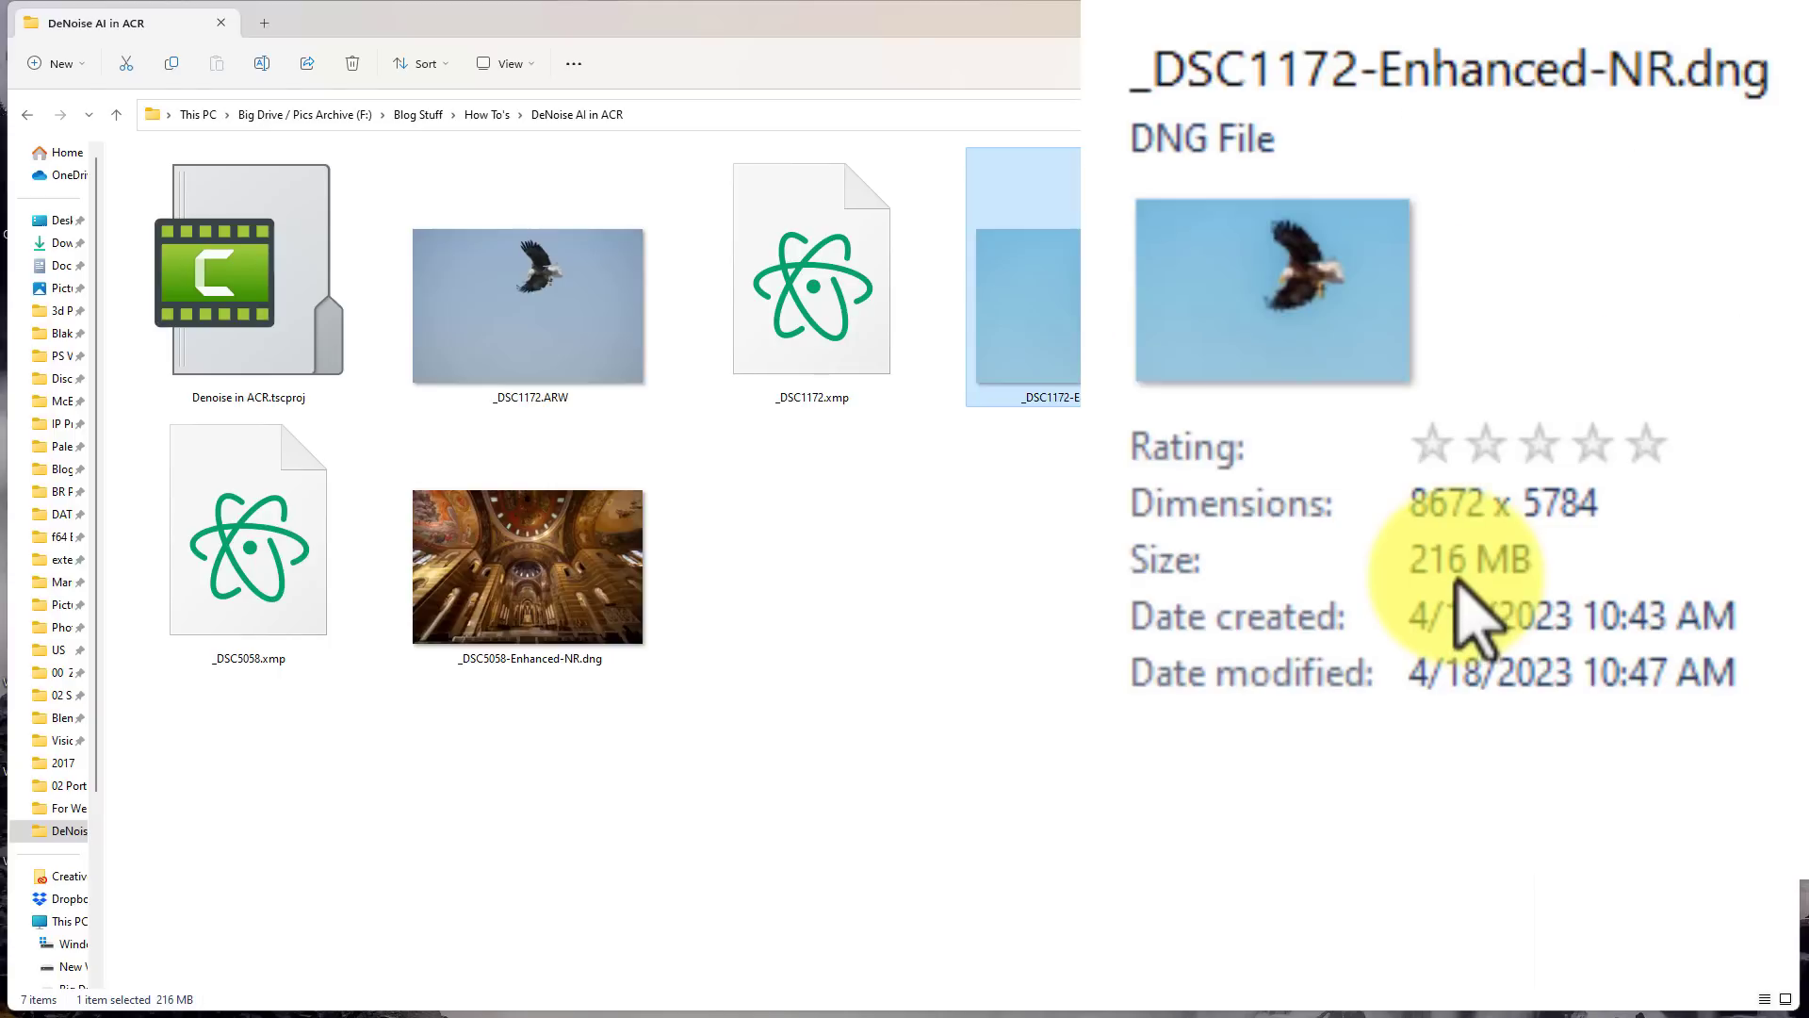
click(483, 344)
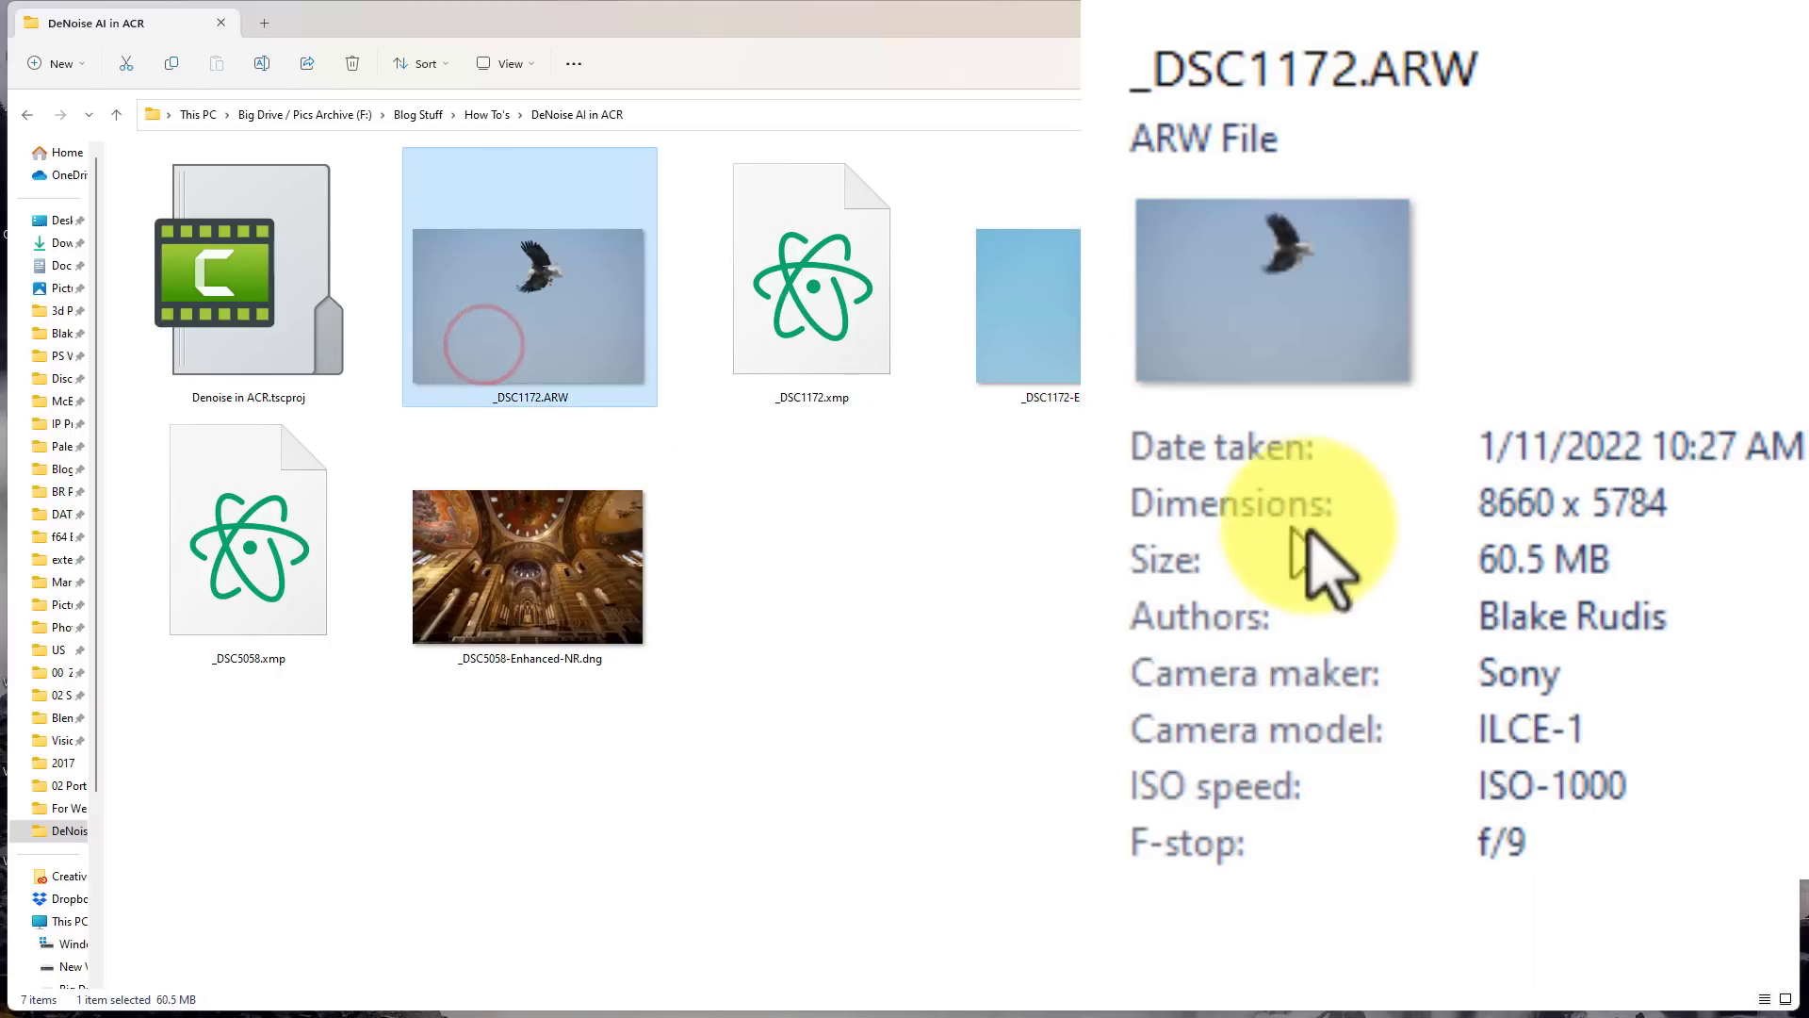
click(1020, 353)
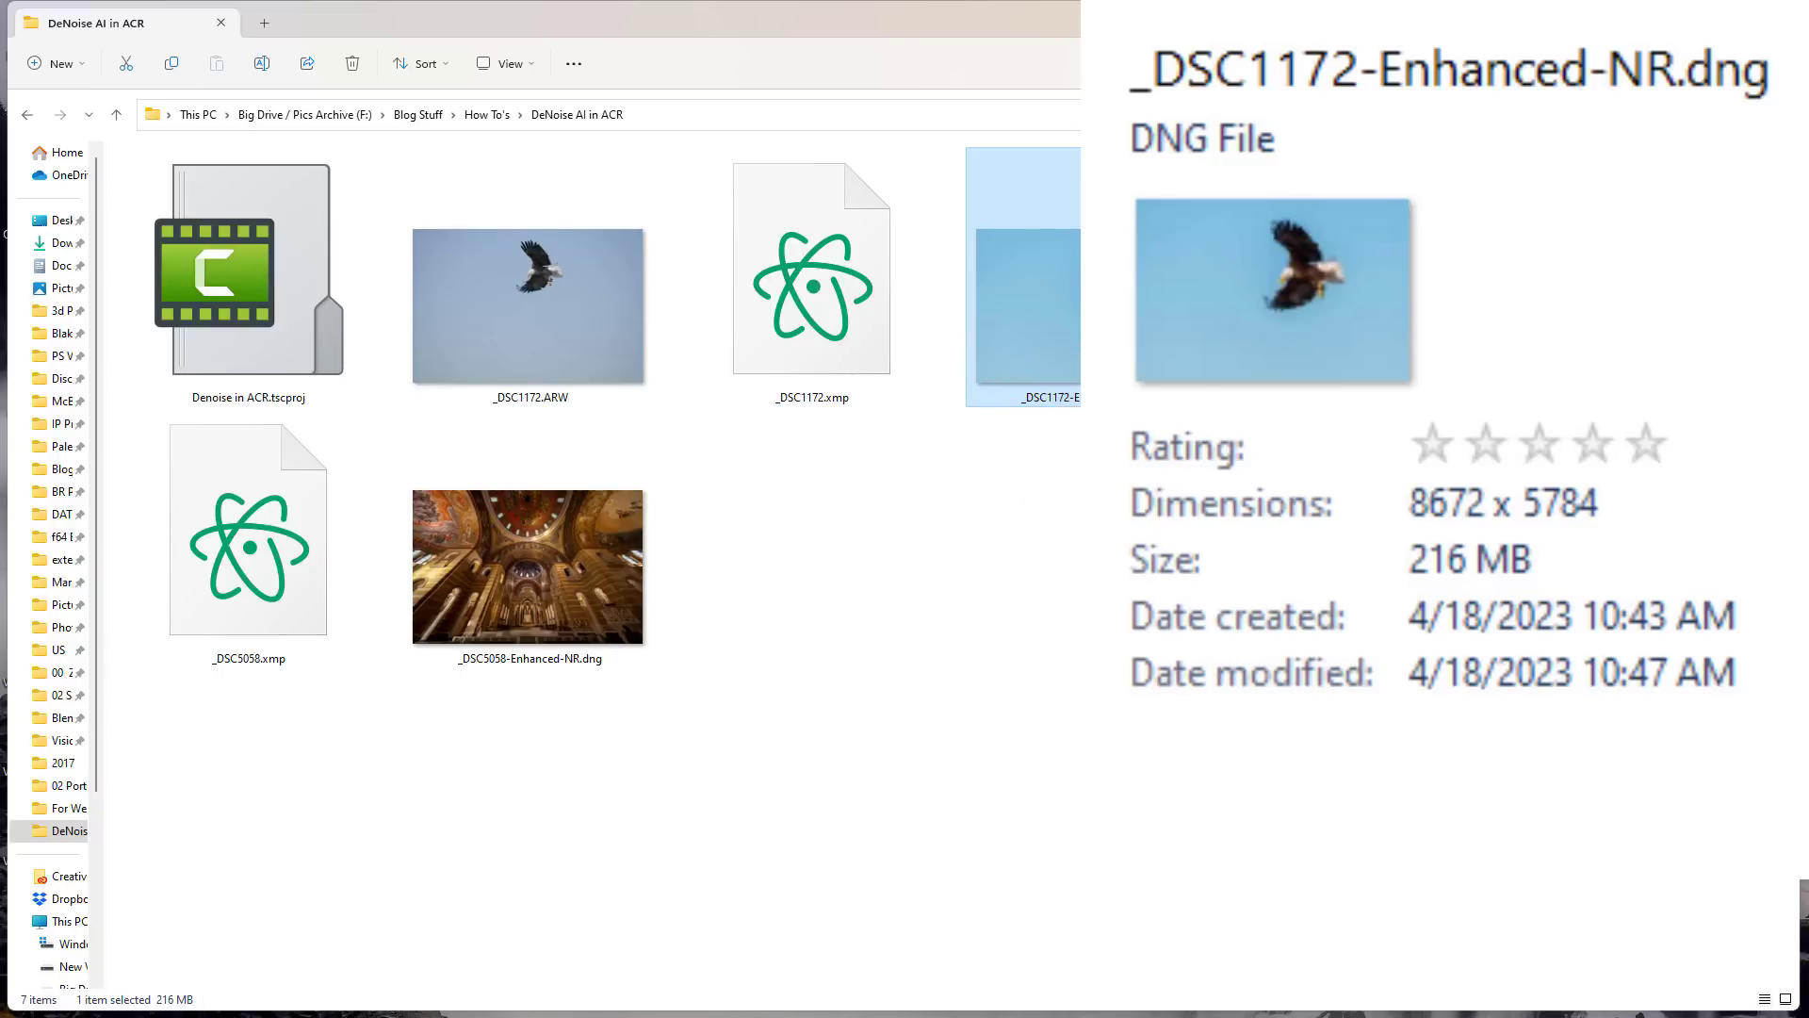
Step: Compare _DSC5058.ARW at 70.2 MB with _DSC5058-Enhanced-NR.dng at 226 MB, then deselect
click(1370, 352)
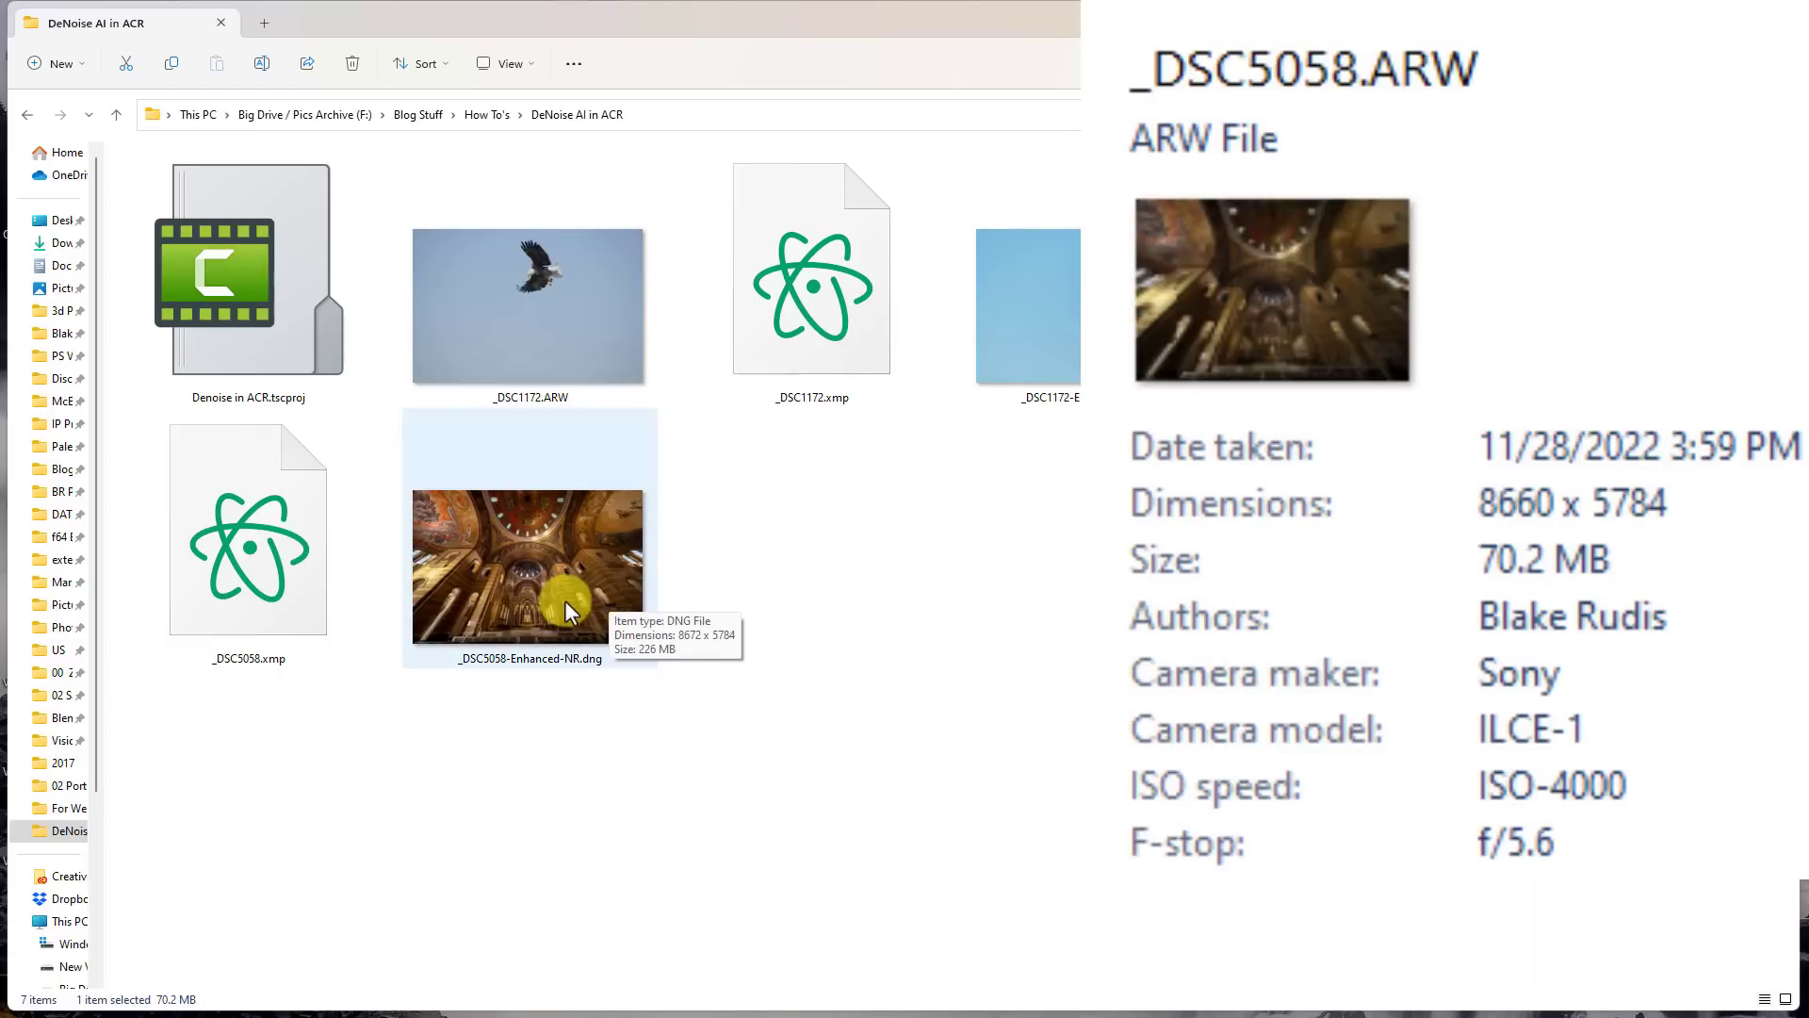
click(565, 599)
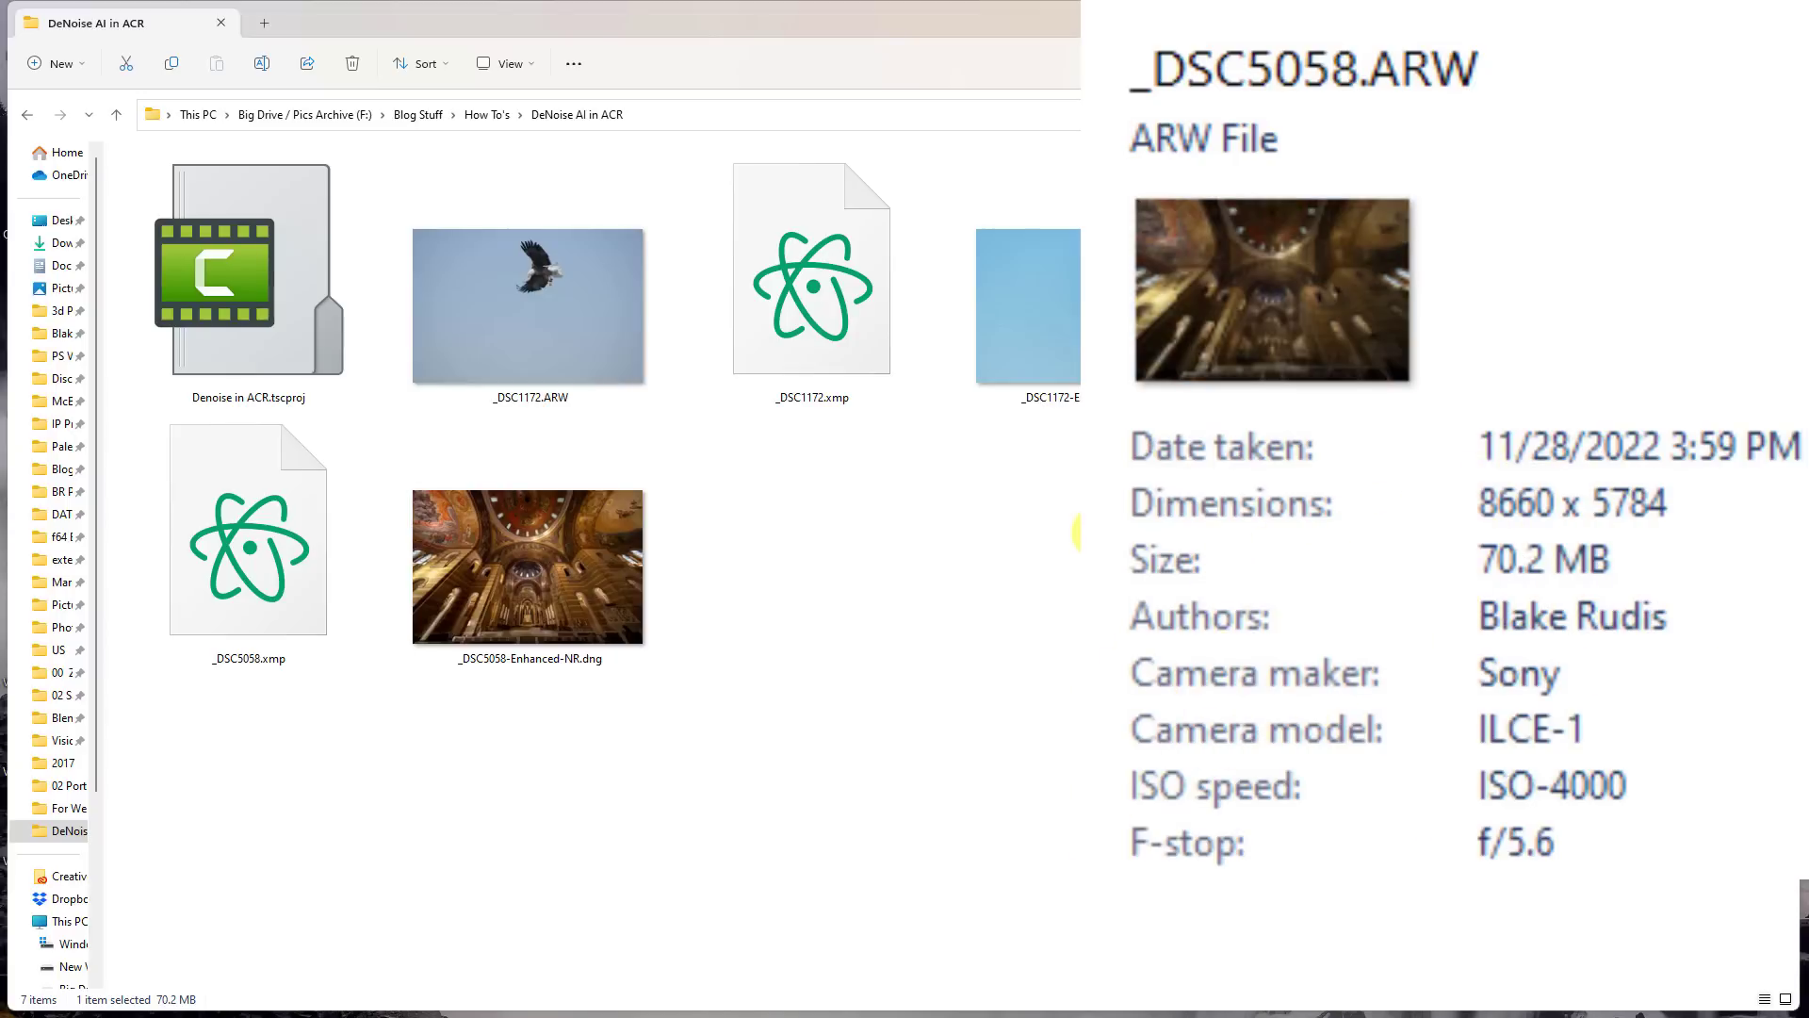
click(1091, 530)
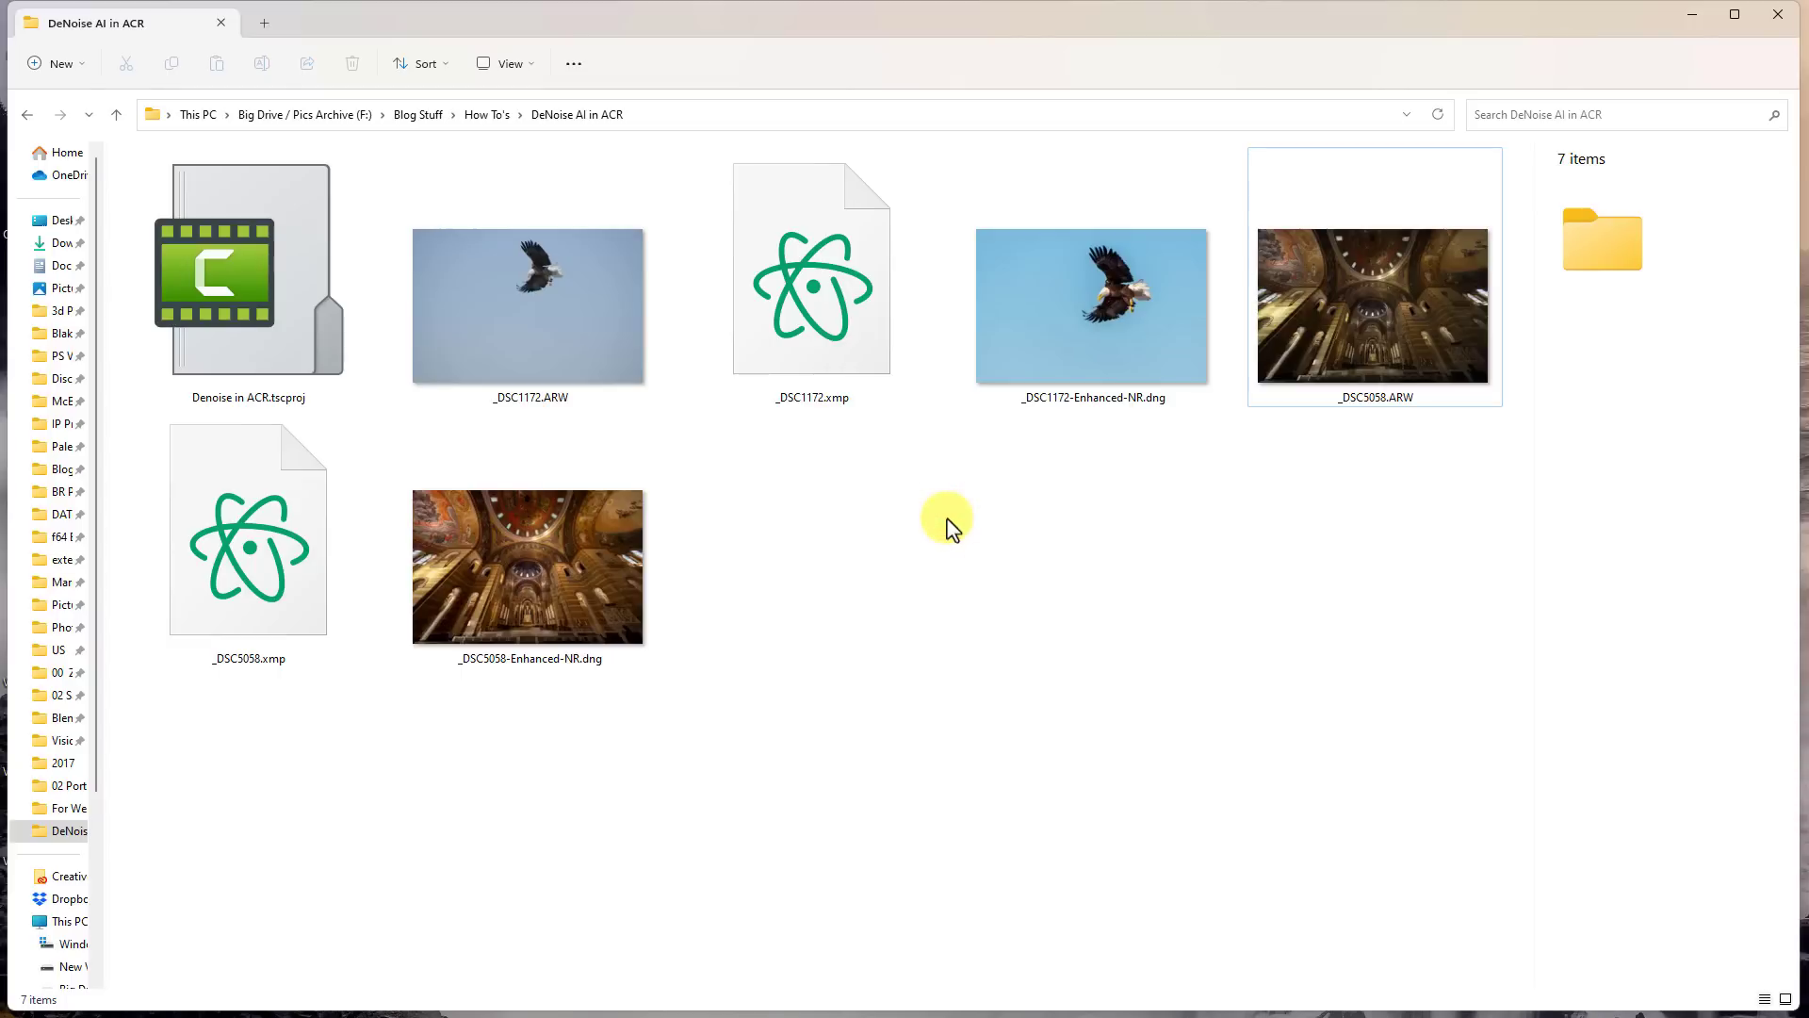
click(596, 620)
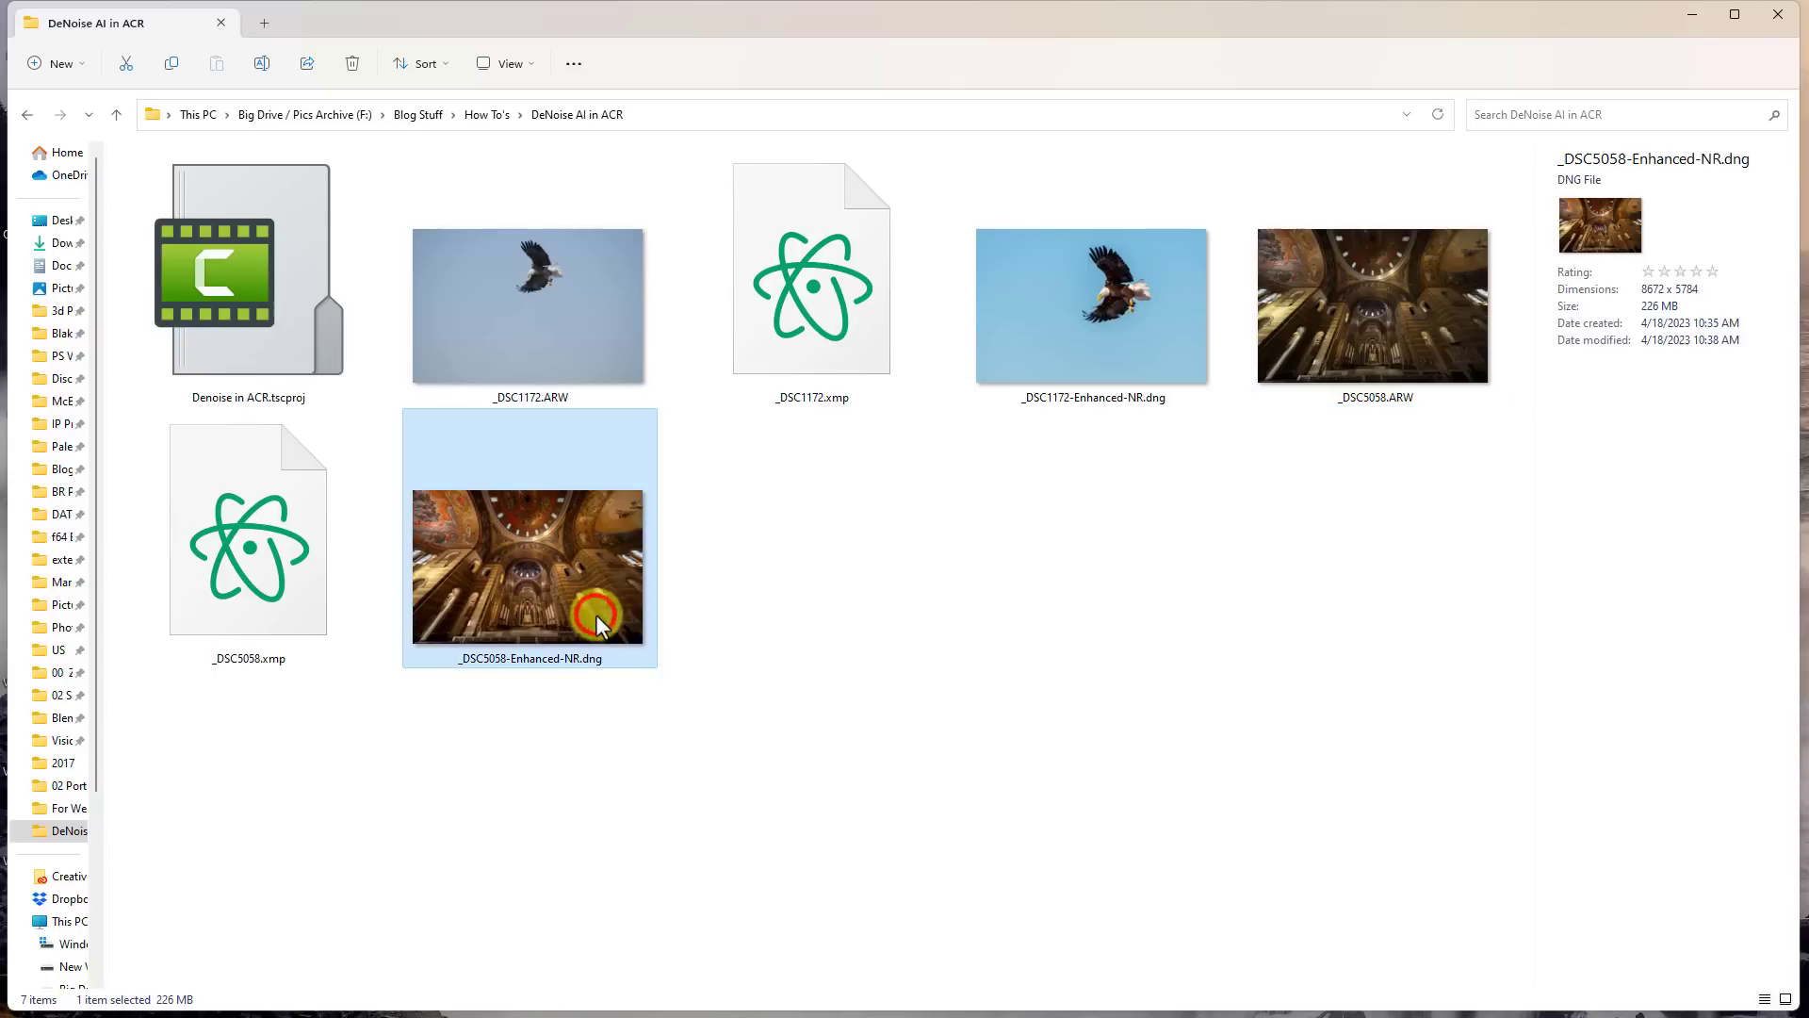
click(729, 549)
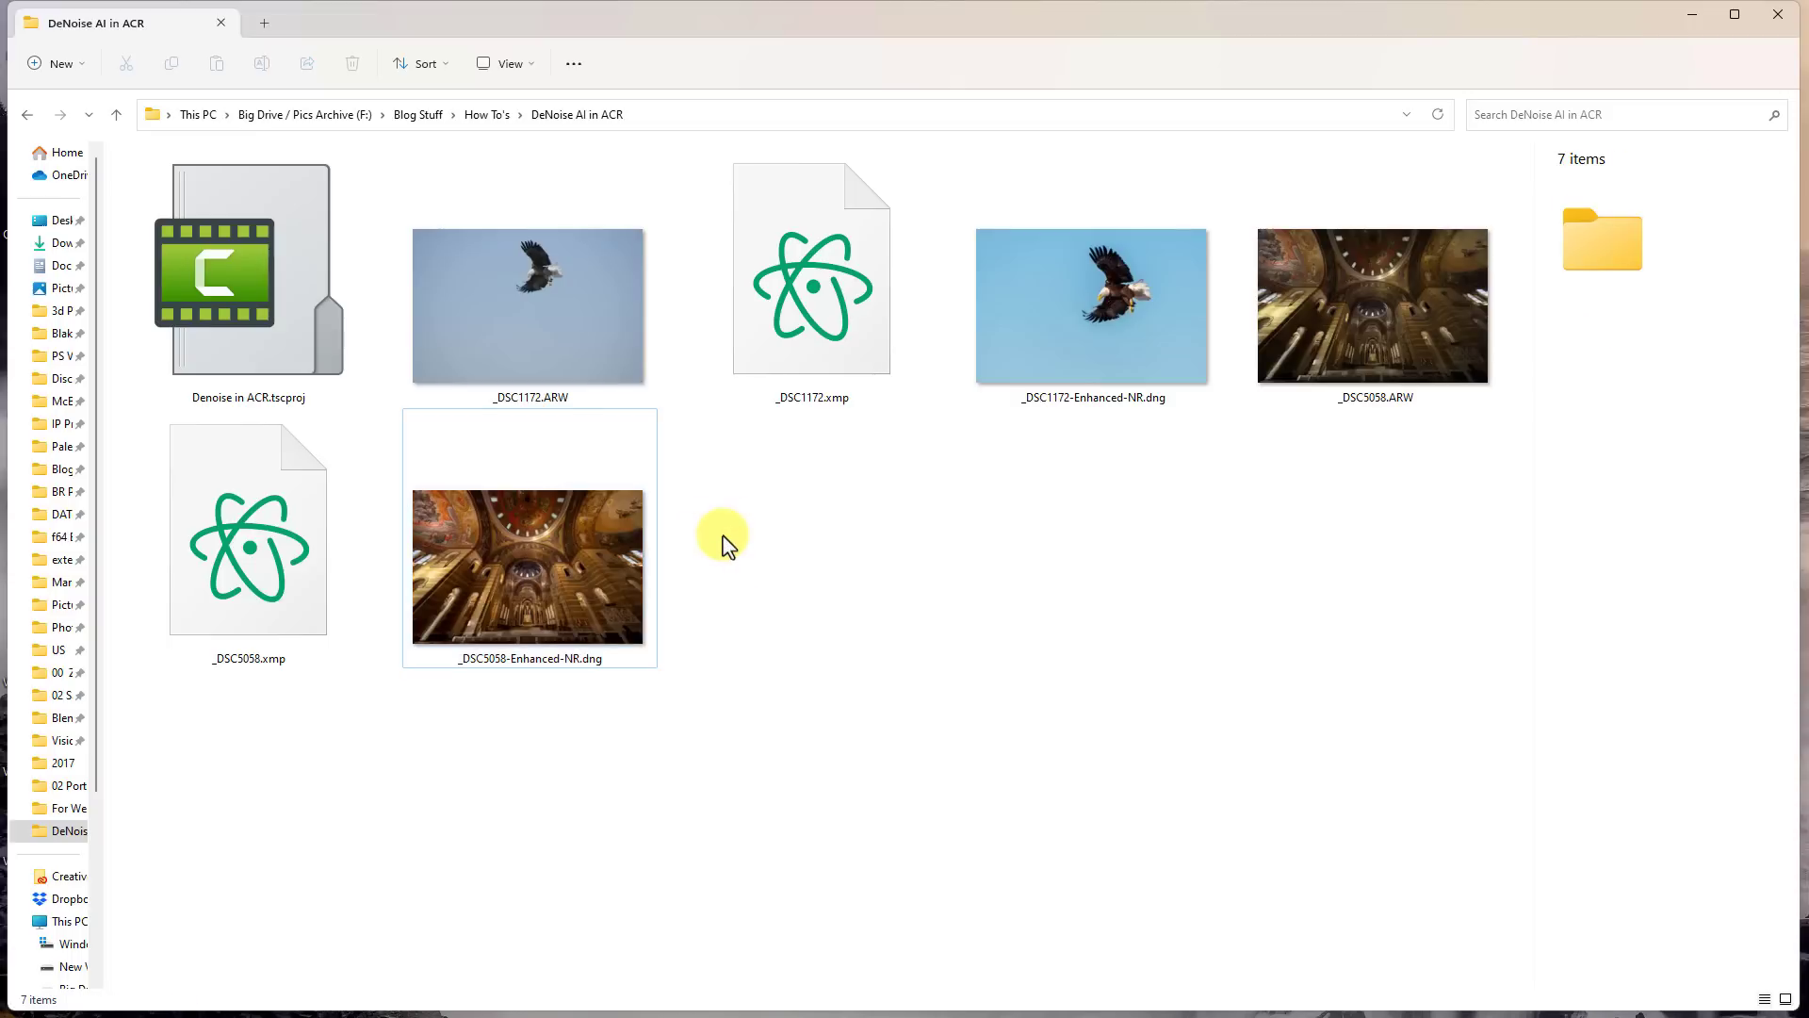